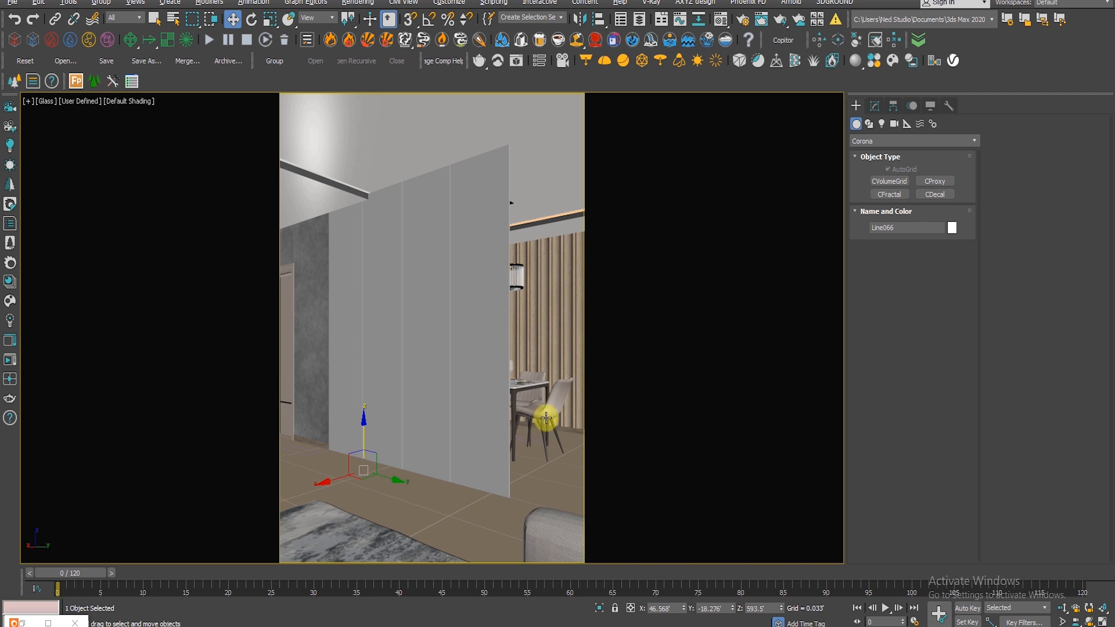
Show the split viewport layout and change one Glass camera view to a Perspective view of the whole apartment from above.
{"action": "key", "text": "alt+w"}
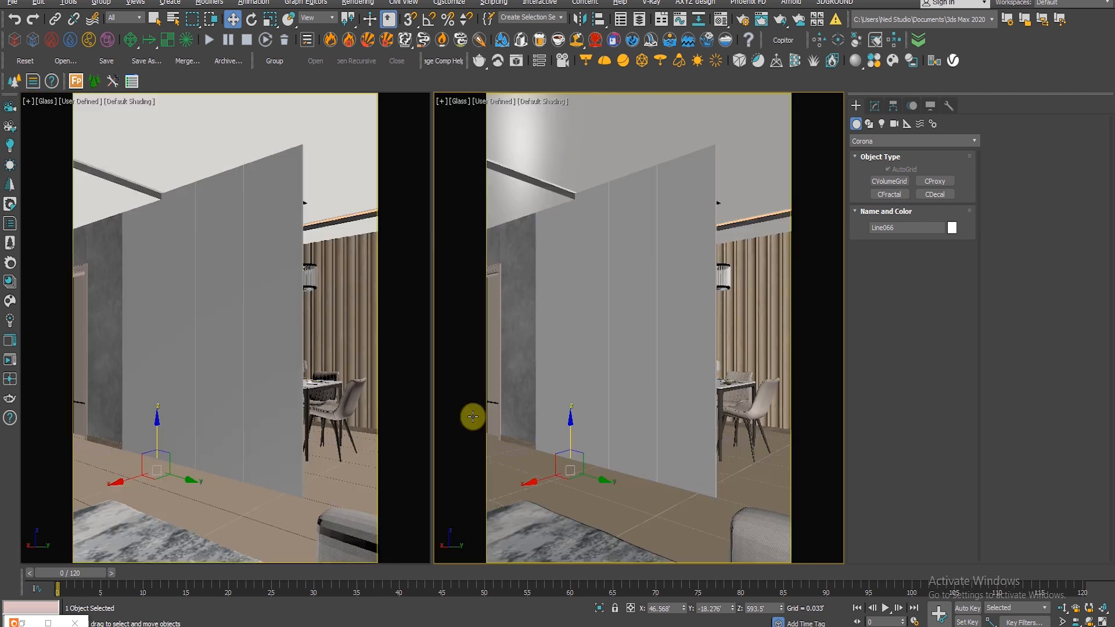
{"action": "left_click", "coordinate": [231, 367]}
{"action": "key", "text": "p"}
{"action": "scroll", "coordinate": [229, 366], "scroll_direction": "down", "scroll_amount": 2}
{"action": "scroll", "coordinate": [230, 366], "scroll_direction": "down", "scroll_amount": 5}
{"action": "middle_click_drag", "start_coordinate": [273, 334], "coordinate": [248, 386], "text": "alt"}
{"action": "scroll", "coordinate": [196, 253], "scroll_direction": "up", "scroll_amount": 3}
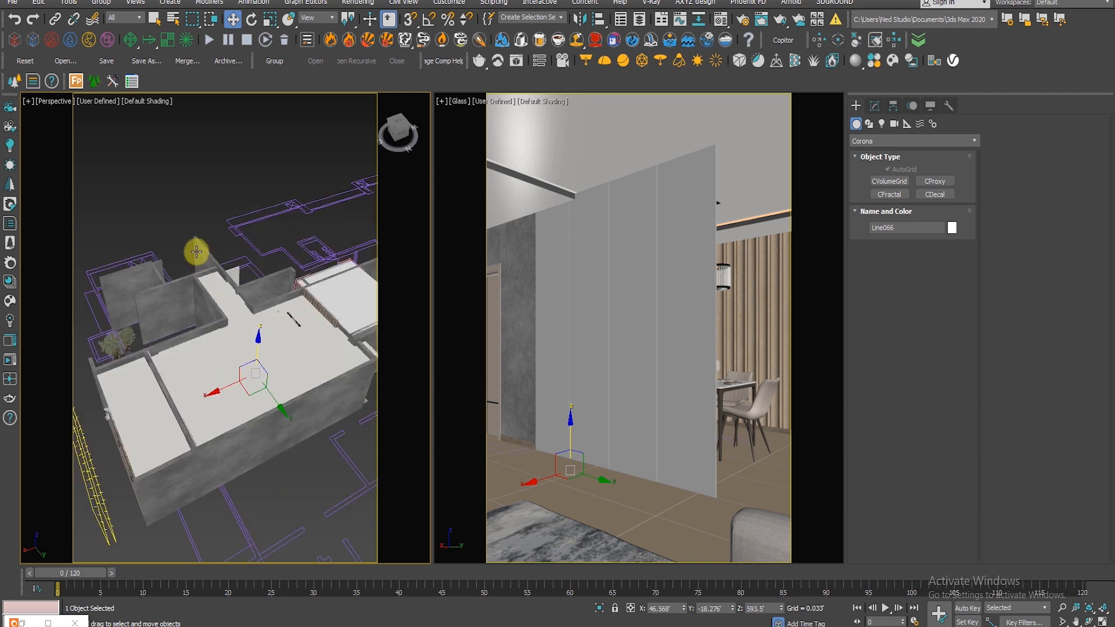
Hide the ceiling group covering the apartment in the Perspective view.
{"action": "key", "text": "shift+s"}
{"action": "right_click", "coordinate": [213, 373]}
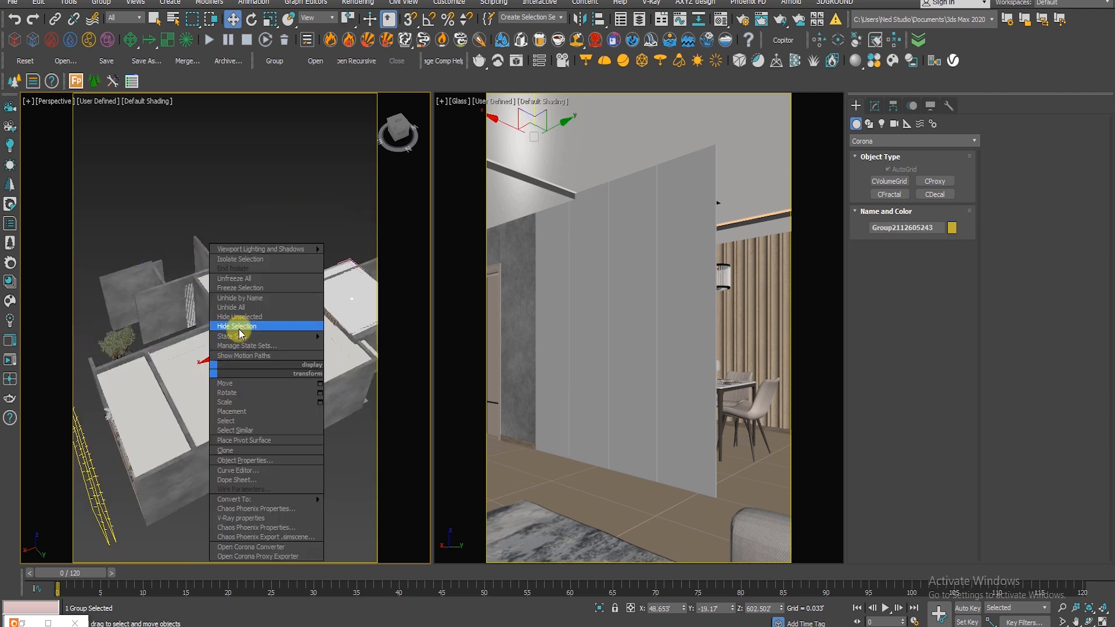
{"action": "left_click", "coordinate": [256, 326]}
Examine the glass partition beside the dining area from above in the Perspective view.
{"action": "scroll", "coordinate": [333, 366], "scroll_direction": "up", "scroll_amount": 5}
{"action": "middle_click_drag", "start_coordinate": [332, 367], "coordinate": [224, 406]}
{"action": "left_click", "coordinate": [181, 370]}
{"action": "middle_click_drag", "start_coordinate": [210, 359], "coordinate": [214, 382]}
{"action": "middle_click_drag", "start_coordinate": [177, 342], "coordinate": [221, 373]}
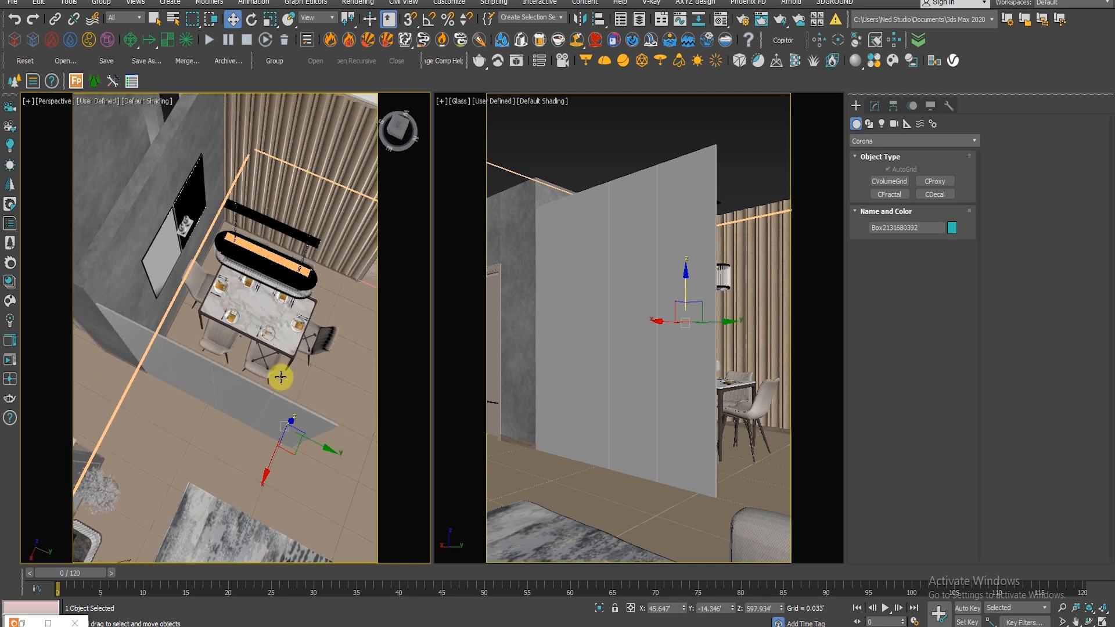
{"action": "middle_click_drag", "start_coordinate": [279, 420], "coordinate": [264, 391], "text": "alt"}
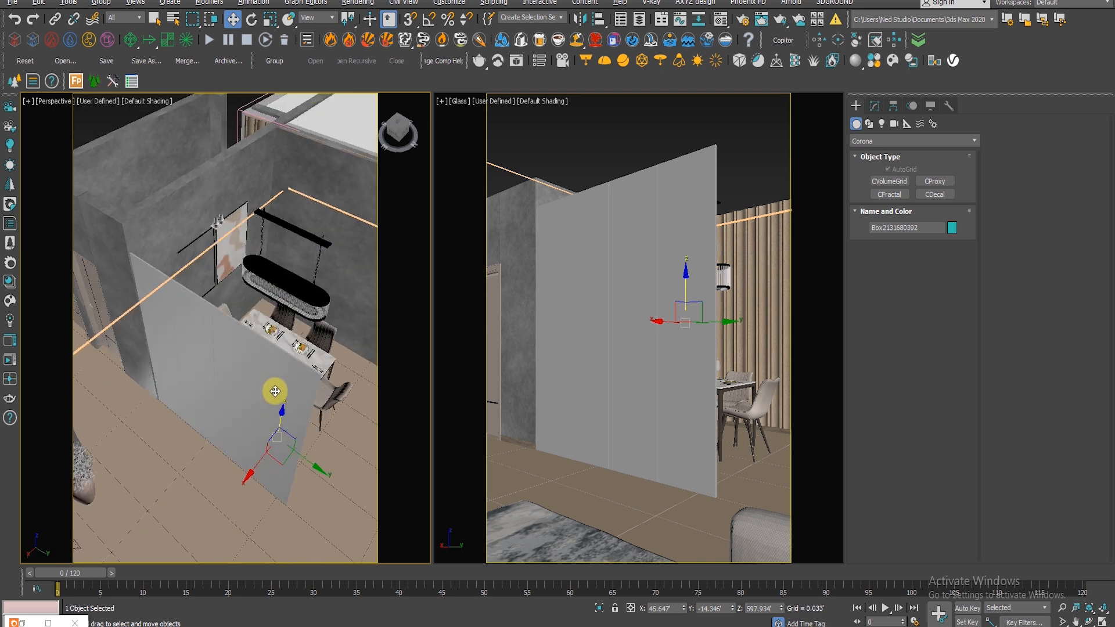
Maximize the Glass camera viewport and unhide all objects in the scene.
{"action": "left_click", "coordinate": [622, 348]}
{"action": "key", "text": "alt+w"}
{"action": "right_click", "coordinate": [417, 332]}
{"action": "left_click", "coordinate": [455, 272]}
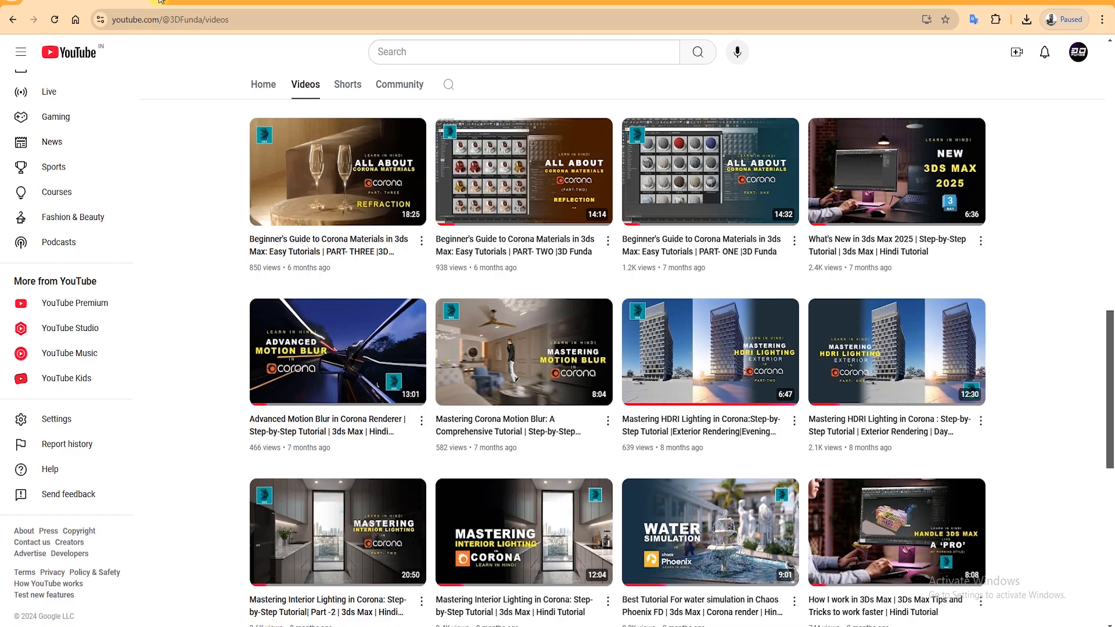
Switch to the Chrome browser and search Google Images for "glass material".
{"action": "scroll", "coordinate": [418, 330], "scroll_direction": "up", "scroll_amount": 15}
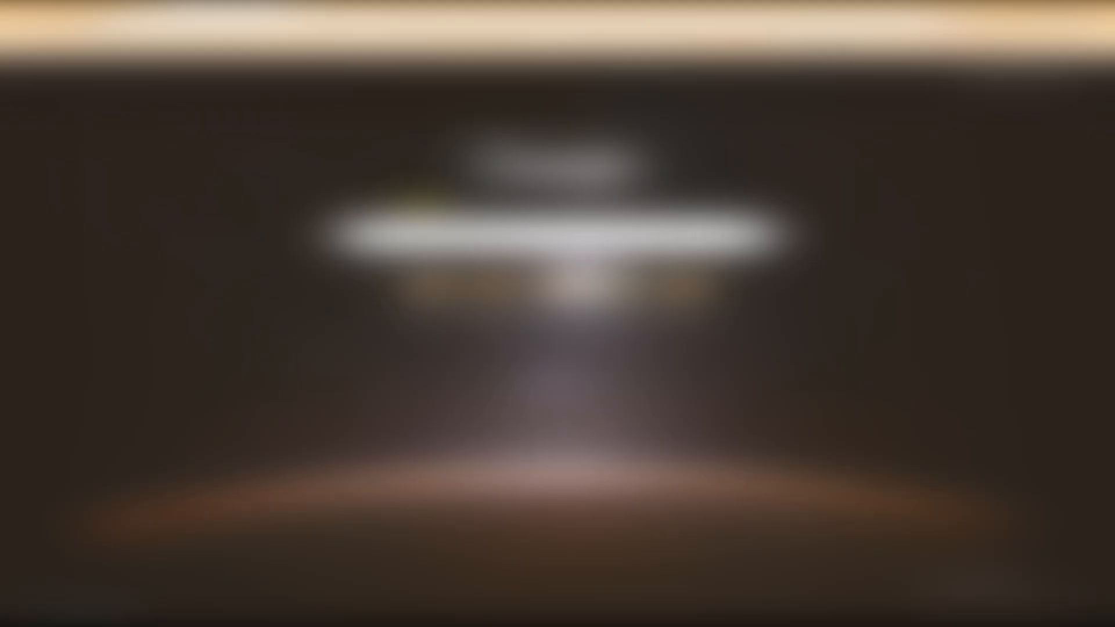
{"action": "left_click", "coordinate": [480, 246]}
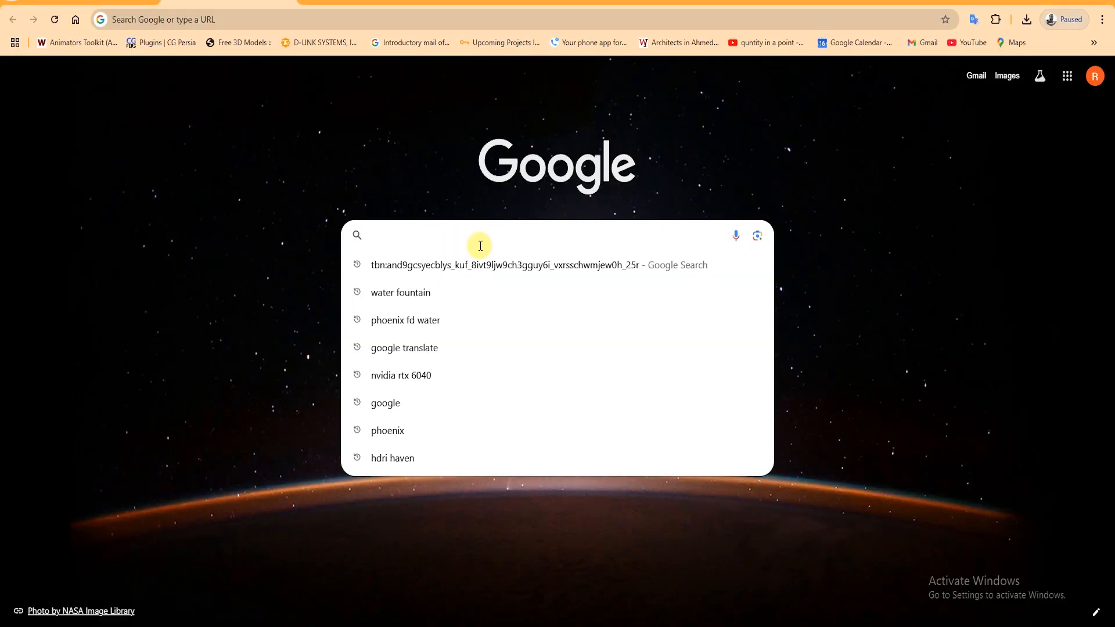
{"action": "type", "text": "glass"}
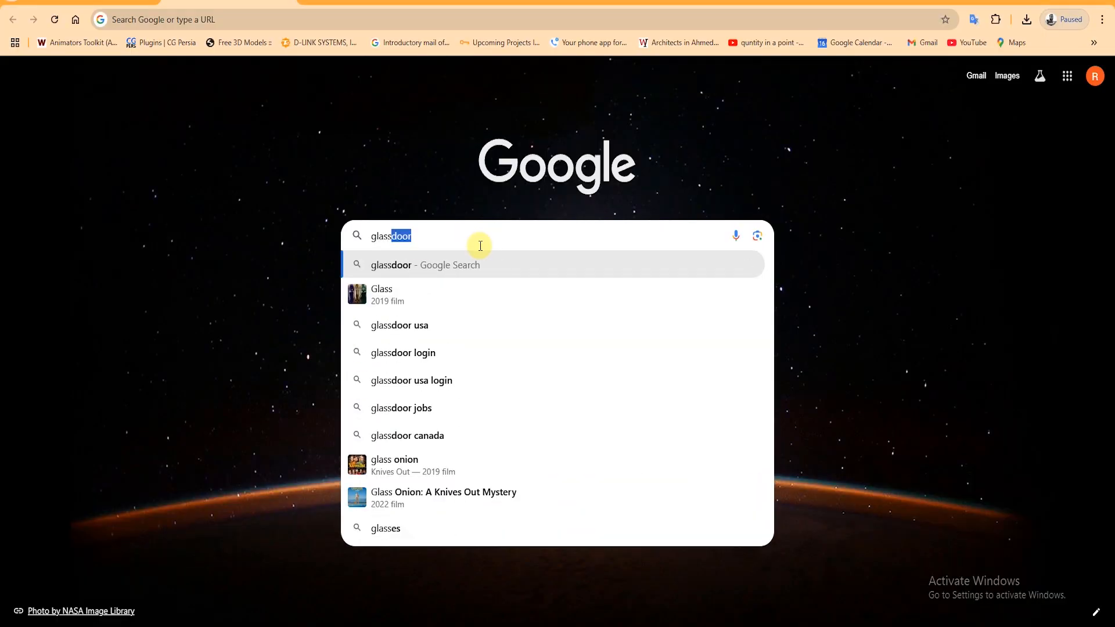
{"action": "key", "text": "Down"}
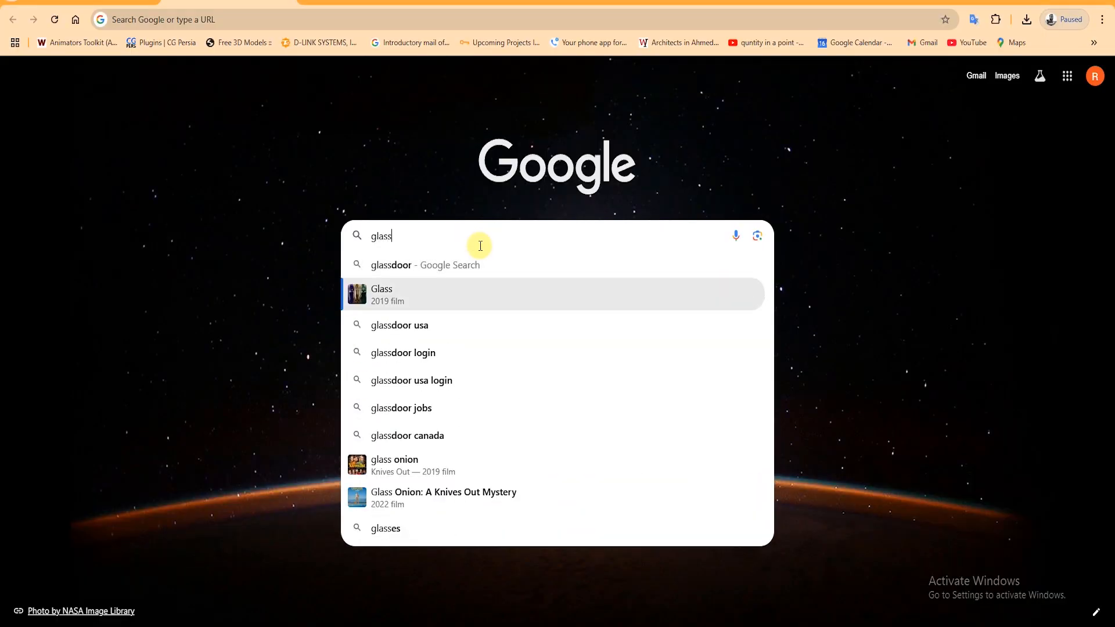
{"action": "type", "text": "ma"}
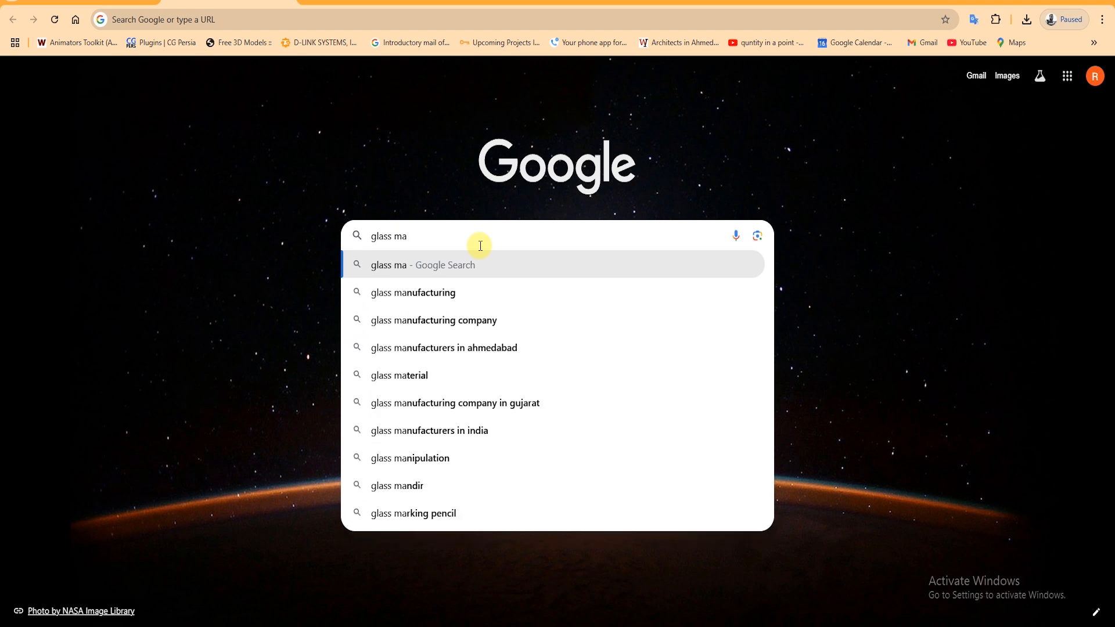
{"action": "left_click", "coordinate": [414, 374]}
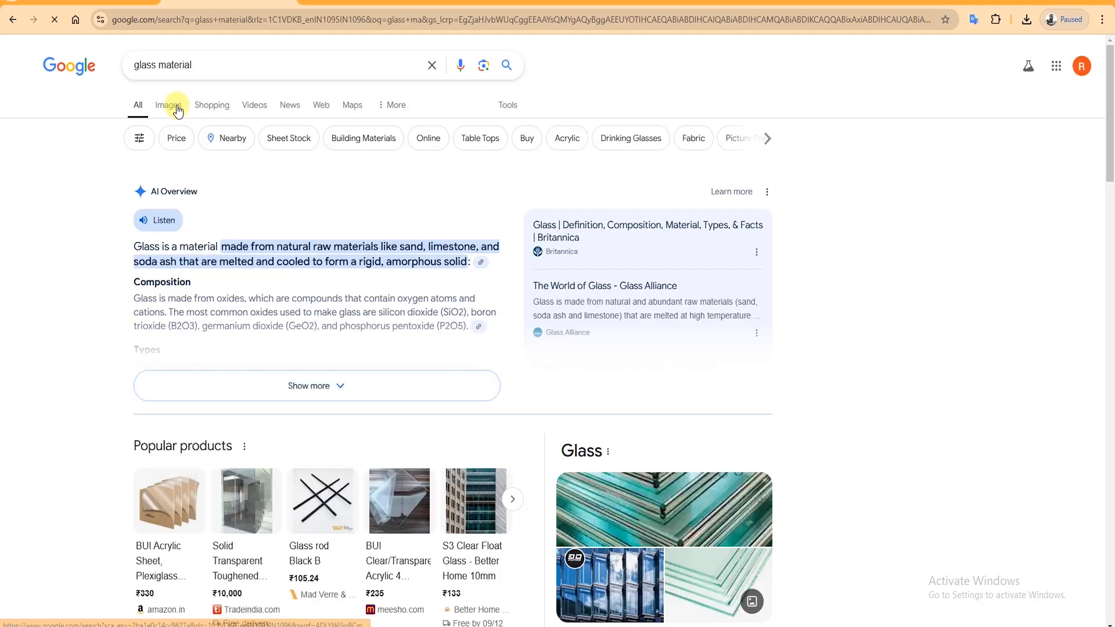
{"action": "left_click", "coordinate": [169, 105]}
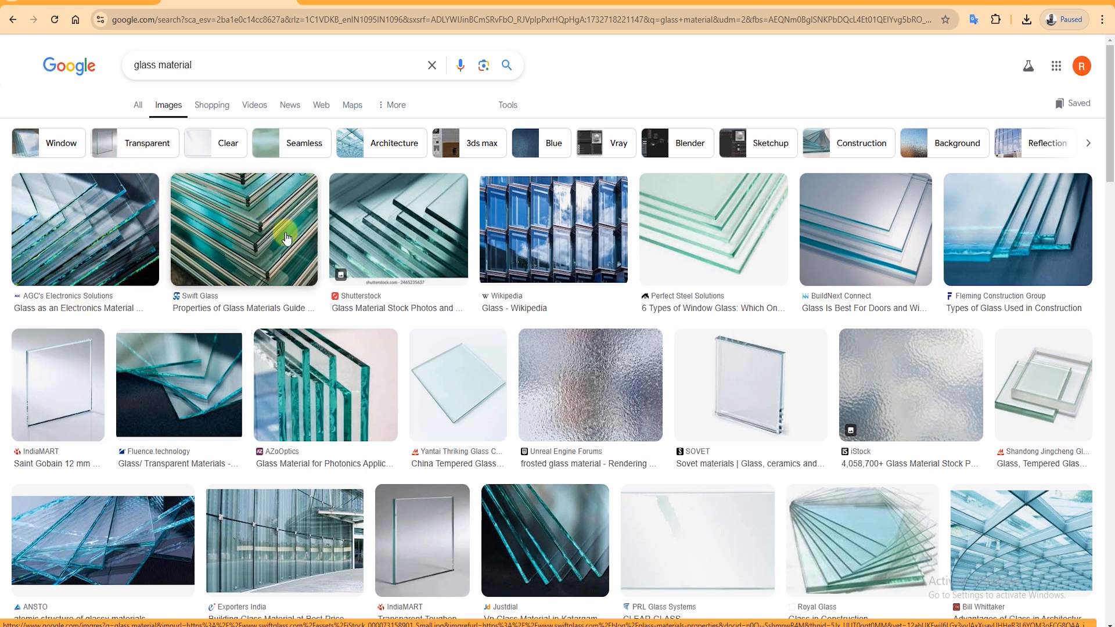
Browse the glass material image results for different glass types, from clear panes to frosted, laminated and textured glass.
{"action": "scroll", "coordinate": [328, 402], "scroll_direction": "down", "scroll_amount": 8}
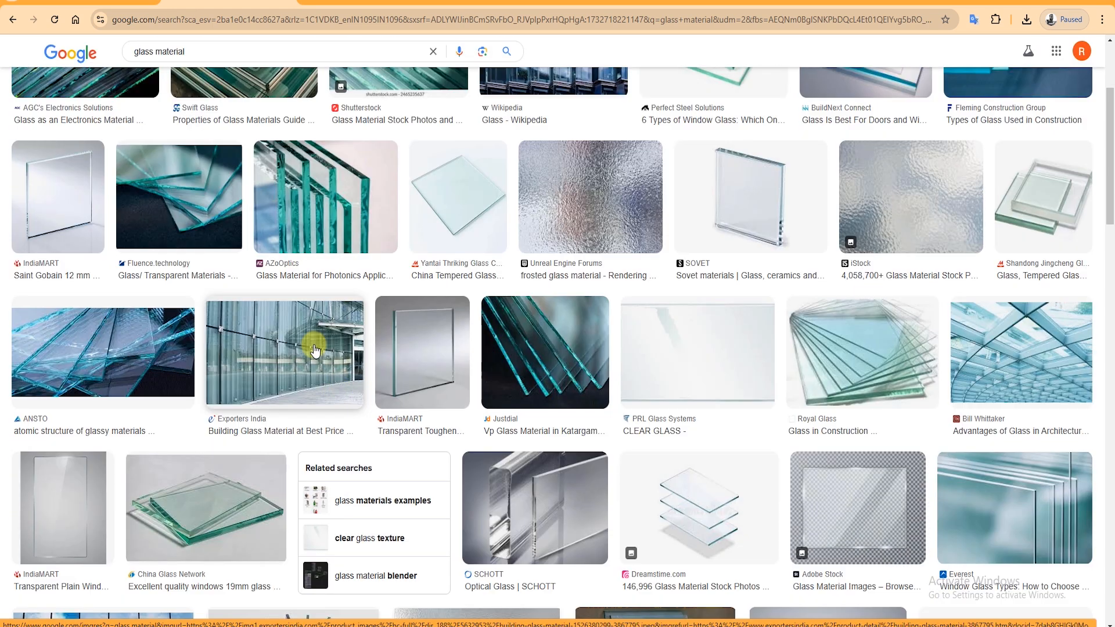
{"action": "scroll", "coordinate": [578, 352], "scroll_direction": "down", "scroll_amount": 2}
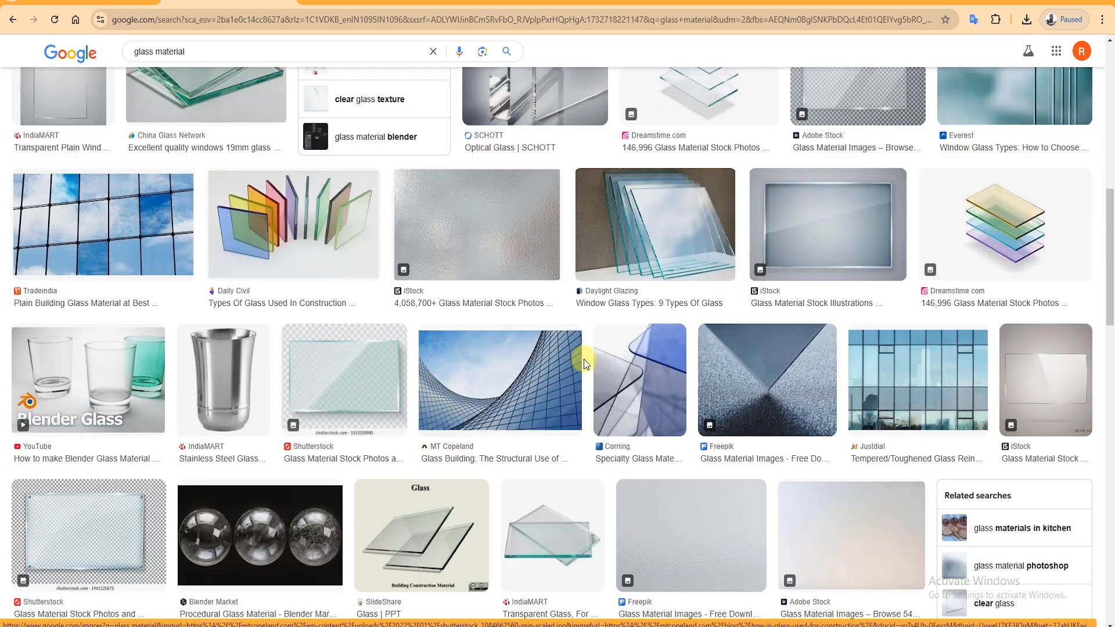
{"action": "scroll", "coordinate": [798, 392], "scroll_direction": "down", "scroll_amount": 1}
{"action": "scroll", "coordinate": [598, 424], "scroll_direction": "down", "scroll_amount": 3}
{"action": "scroll", "coordinate": [598, 389], "scroll_direction": "down", "scroll_amount": 2}
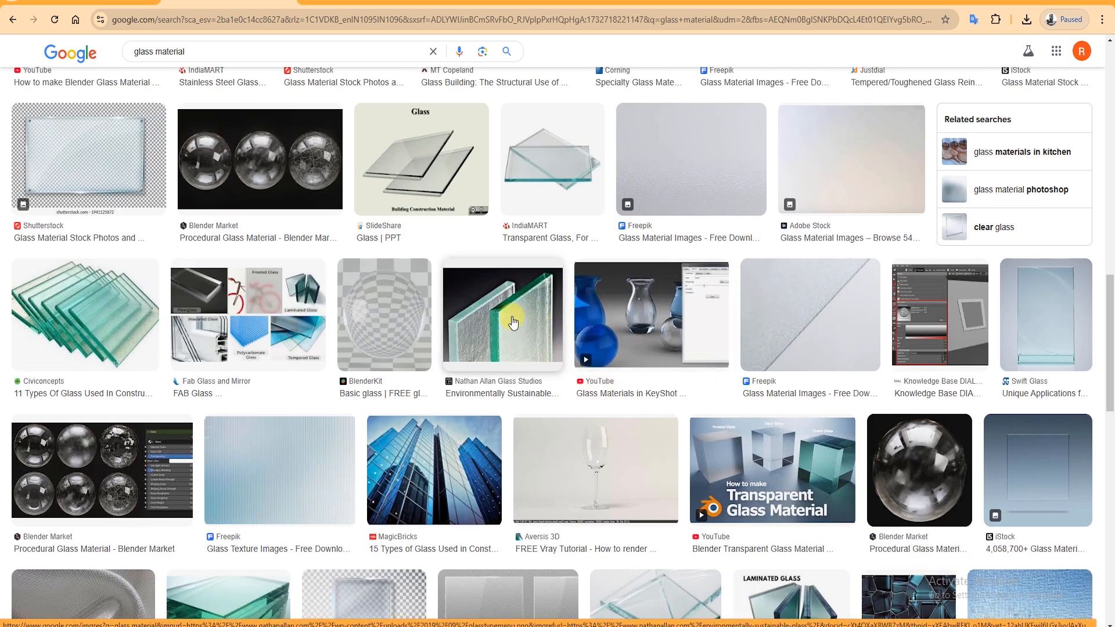
{"action": "scroll", "coordinate": [524, 322], "scroll_direction": "down", "scroll_amount": 3}
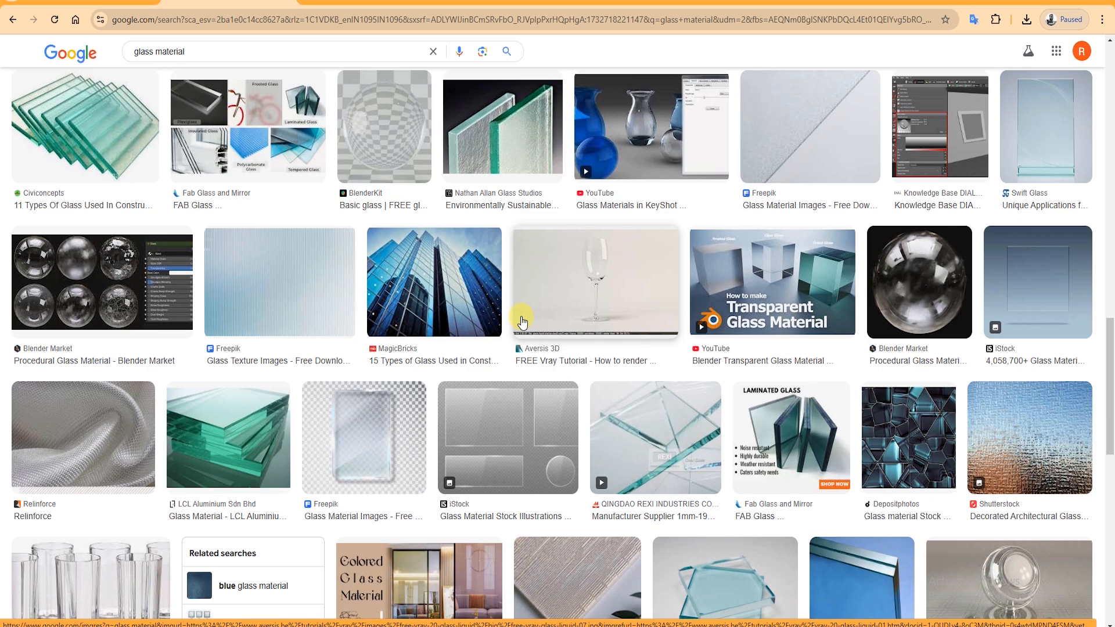
{"action": "scroll", "coordinate": [523, 321], "scroll_direction": "down", "scroll_amount": 2}
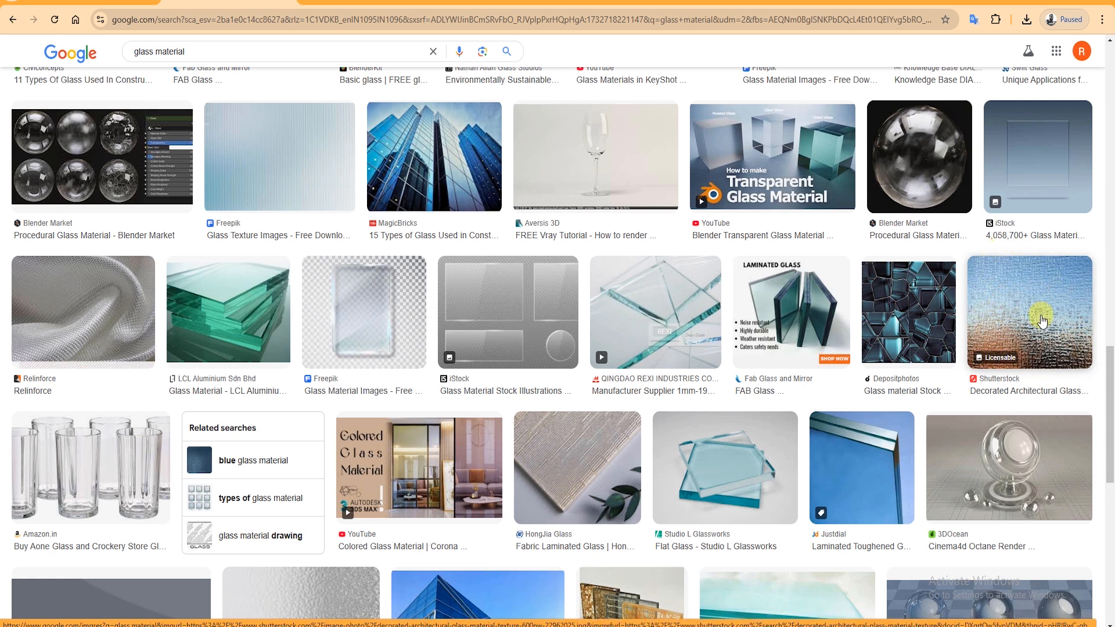
{"action": "scroll", "coordinate": [1043, 324], "scroll_direction": "down", "scroll_amount": 5}
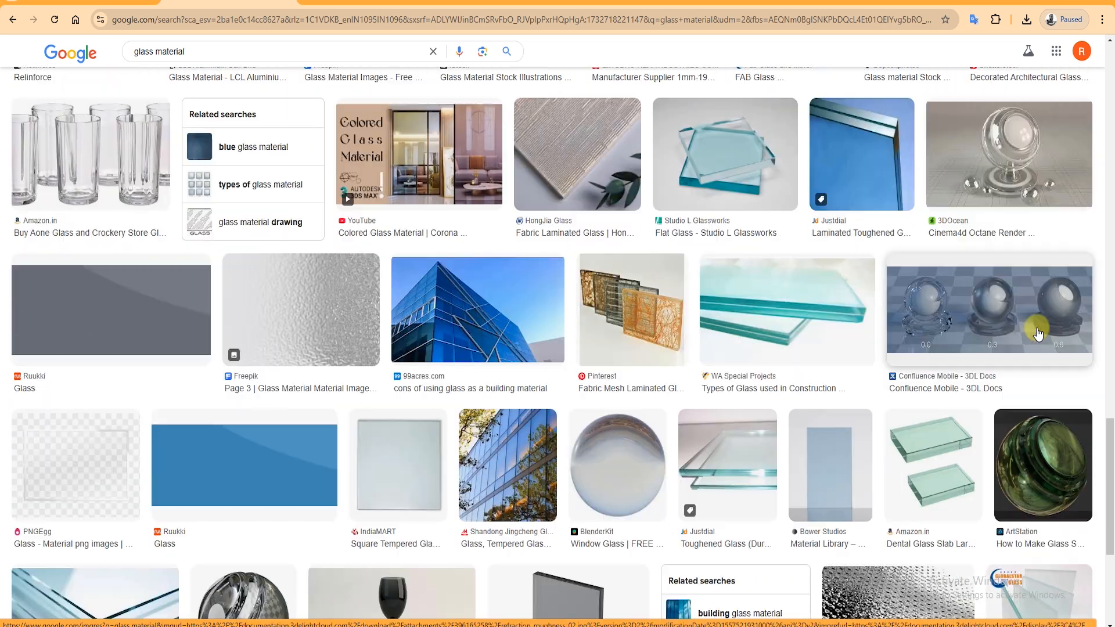
{"action": "scroll", "coordinate": [1048, 216], "scroll_direction": "up", "scroll_amount": 5}
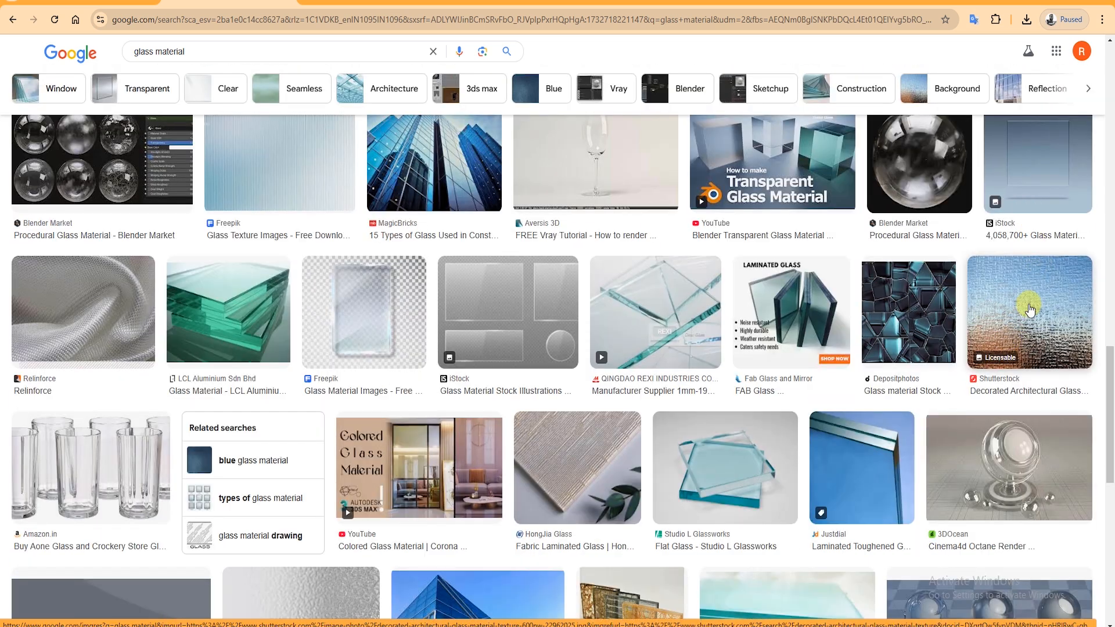
Open the Decorated Architectural Glass Material Texture image from Shutterstock and look through its related images.
{"action": "left_click", "coordinate": [1030, 296]}
{"action": "scroll", "coordinate": [859, 447], "scroll_direction": "down", "scroll_amount": 3}
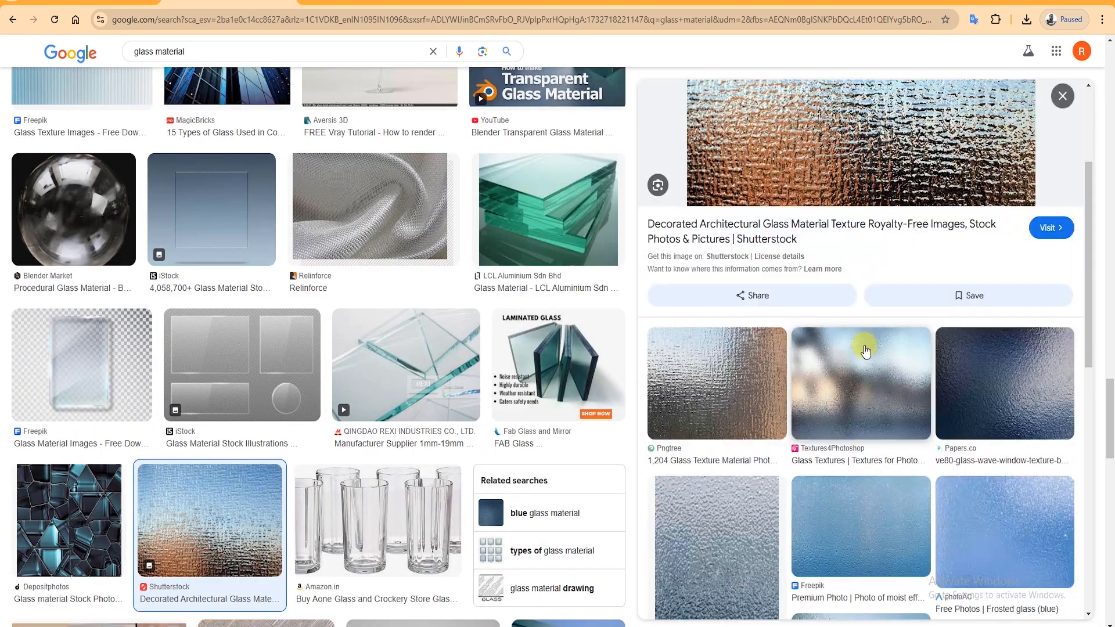
{"action": "scroll", "coordinate": [1036, 488], "scroll_direction": "down", "scroll_amount": 3}
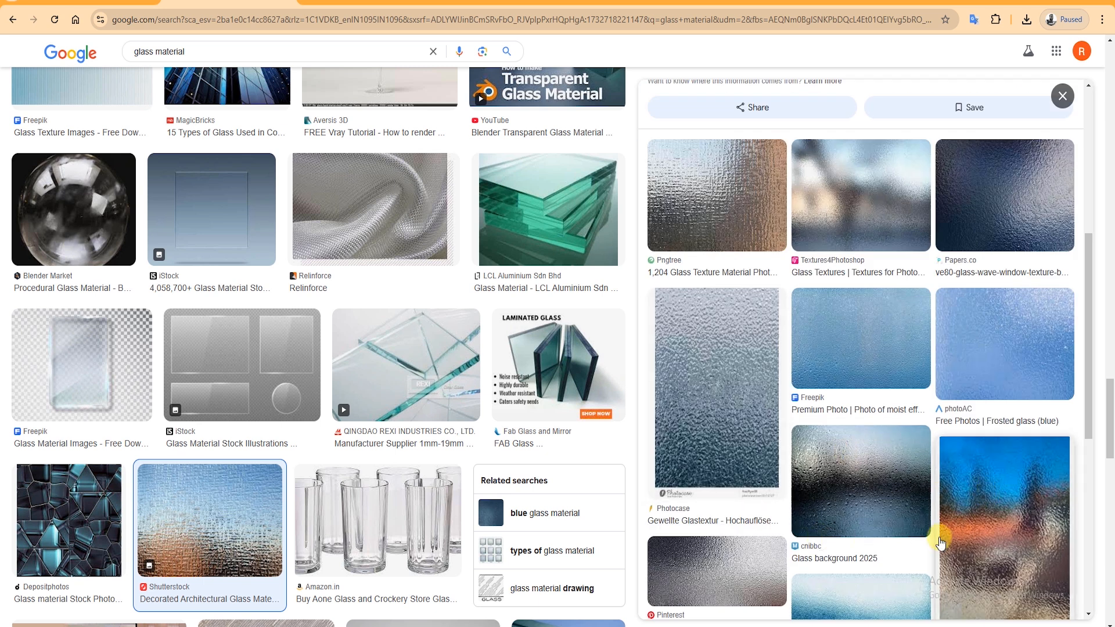
{"action": "scroll", "coordinate": [939, 536], "scroll_direction": "down", "scroll_amount": 2}
{"action": "scroll", "coordinate": [854, 391], "scroll_direction": "down", "scroll_amount": 3}
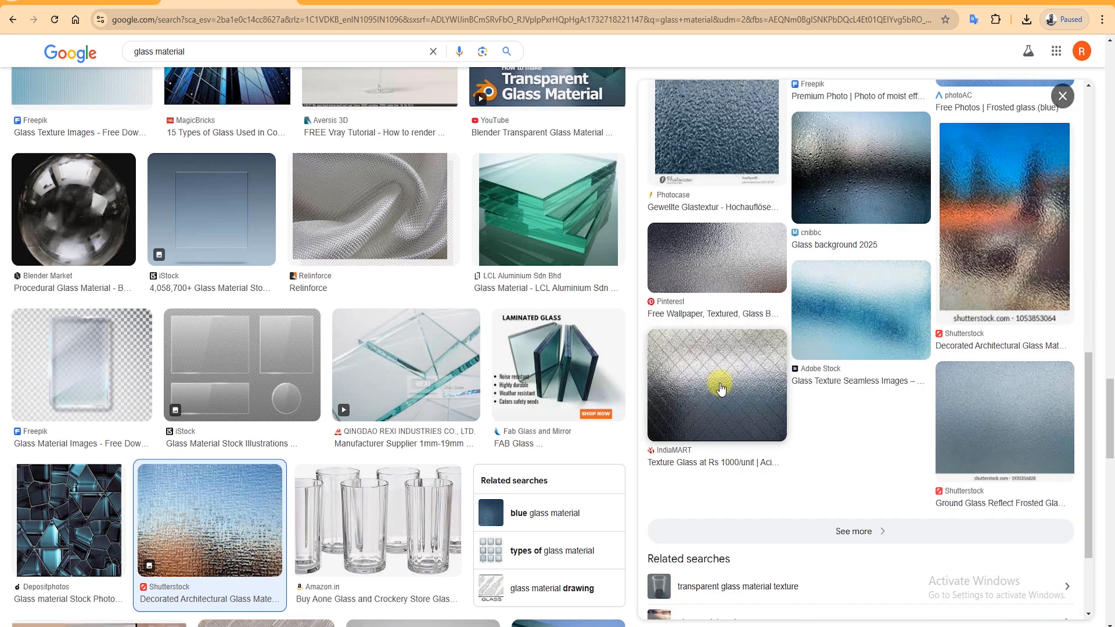
View the diamond-patterned texture glass, the floral textured glass and the Dreamstime seamless swirl-pattern glass images.
{"action": "left_click", "coordinate": [720, 389]}
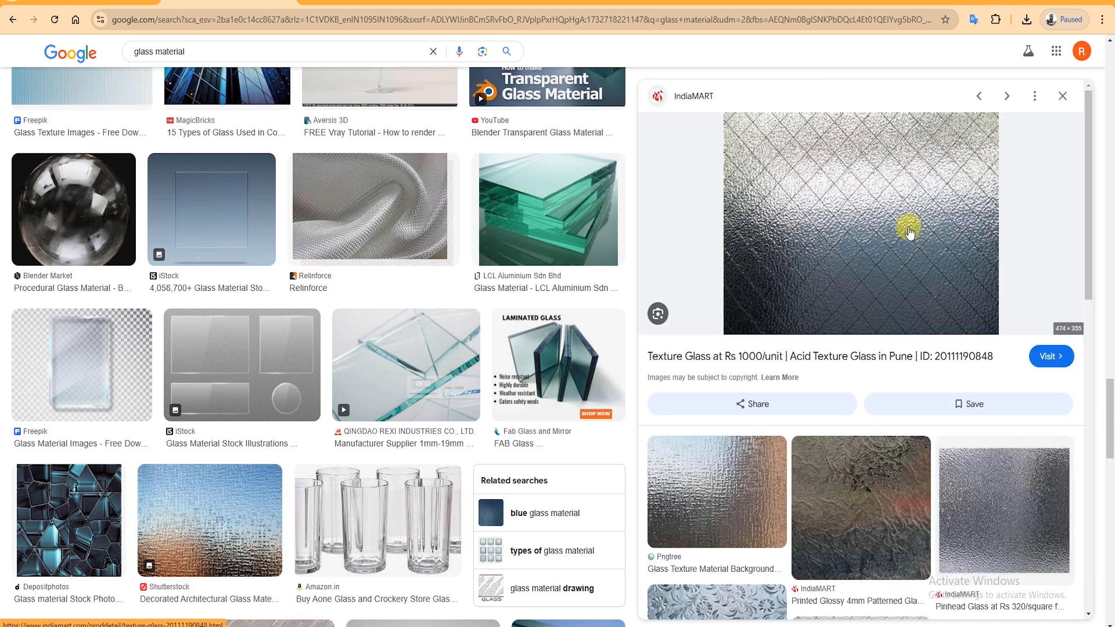
{"action": "scroll", "coordinate": [916, 399], "scroll_direction": "down", "scroll_amount": 3}
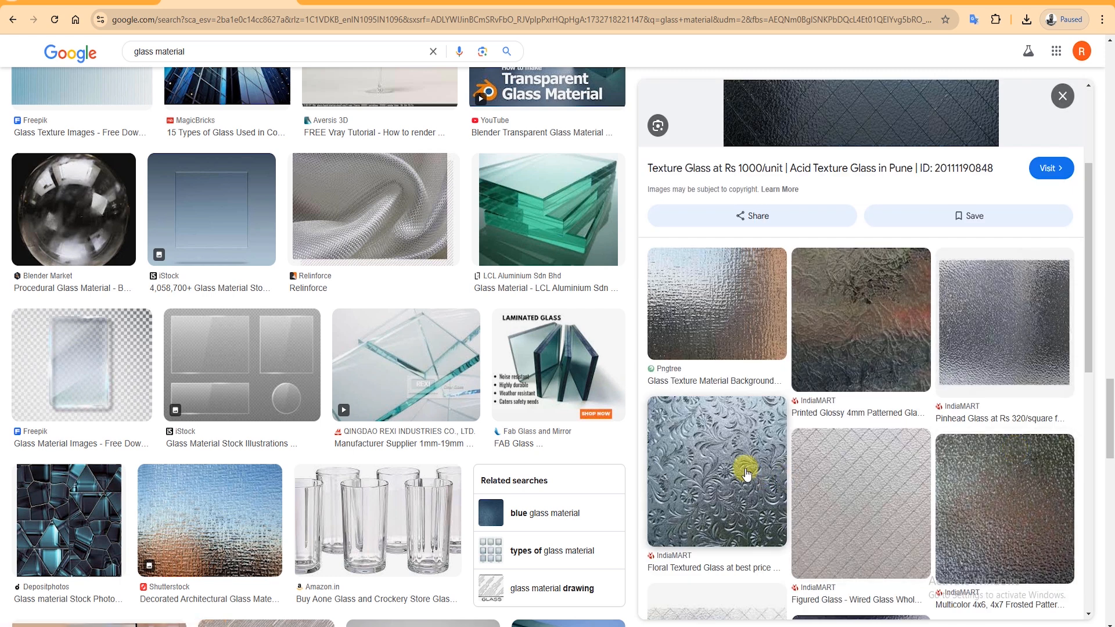
{"action": "left_click", "coordinate": [747, 473]}
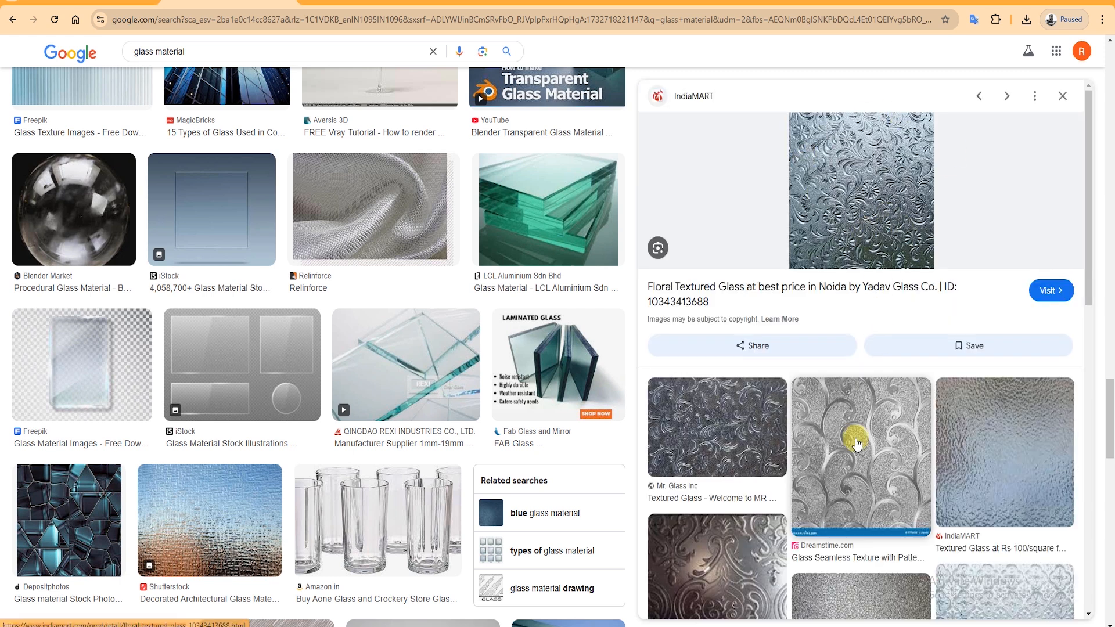
{"action": "left_click", "coordinate": [858, 445]}
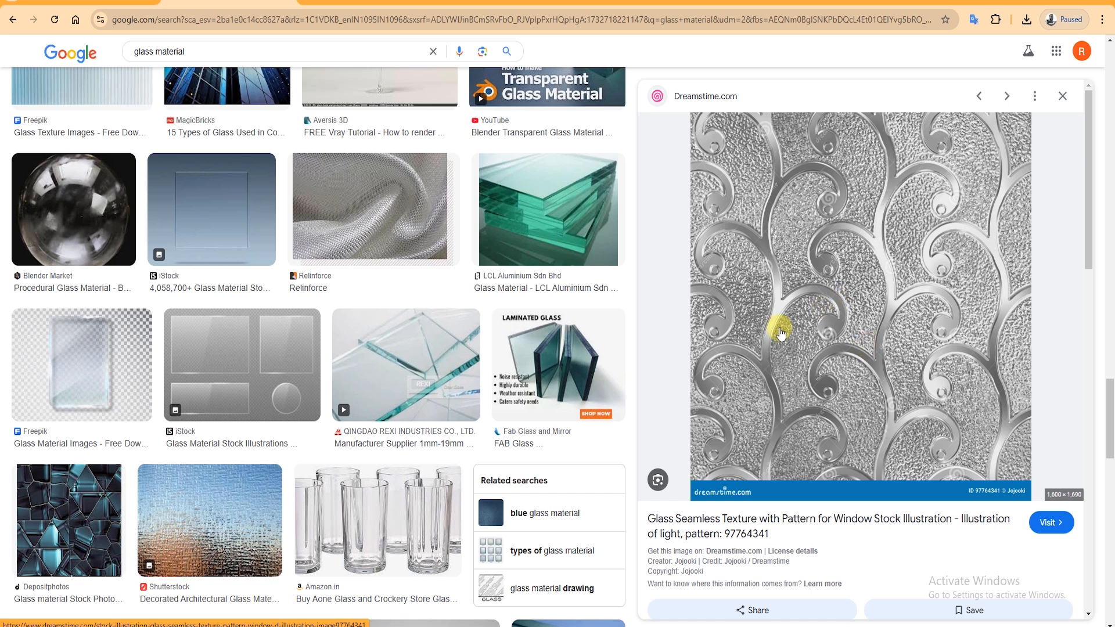
Return to the start of the image results and narrow them to the Background category.
{"action": "scroll", "coordinate": [424, 351], "scroll_direction": "up", "scroll_amount": 3}
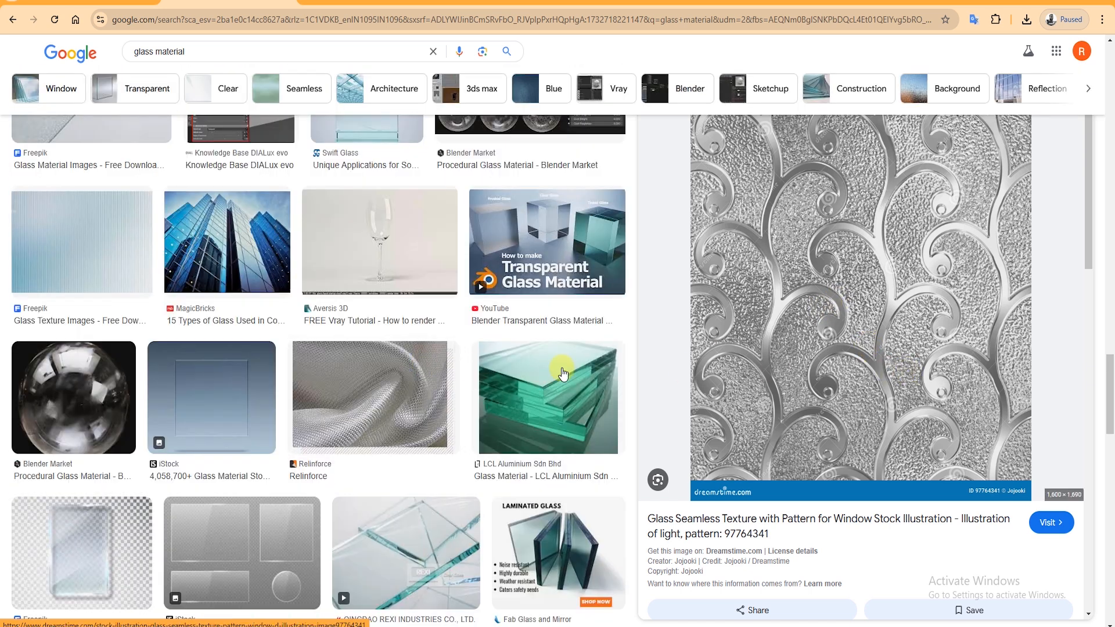
{"action": "scroll", "coordinate": [454, 370], "scroll_direction": "up", "scroll_amount": 20}
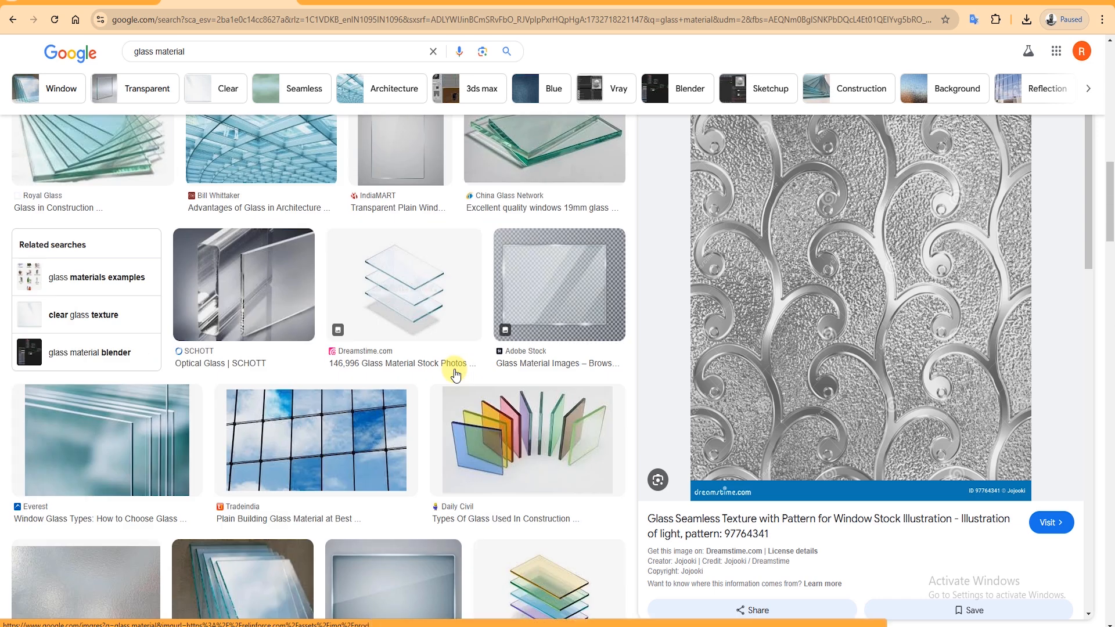
{"action": "scroll", "coordinate": [455, 374], "scroll_direction": "up", "scroll_amount": 10}
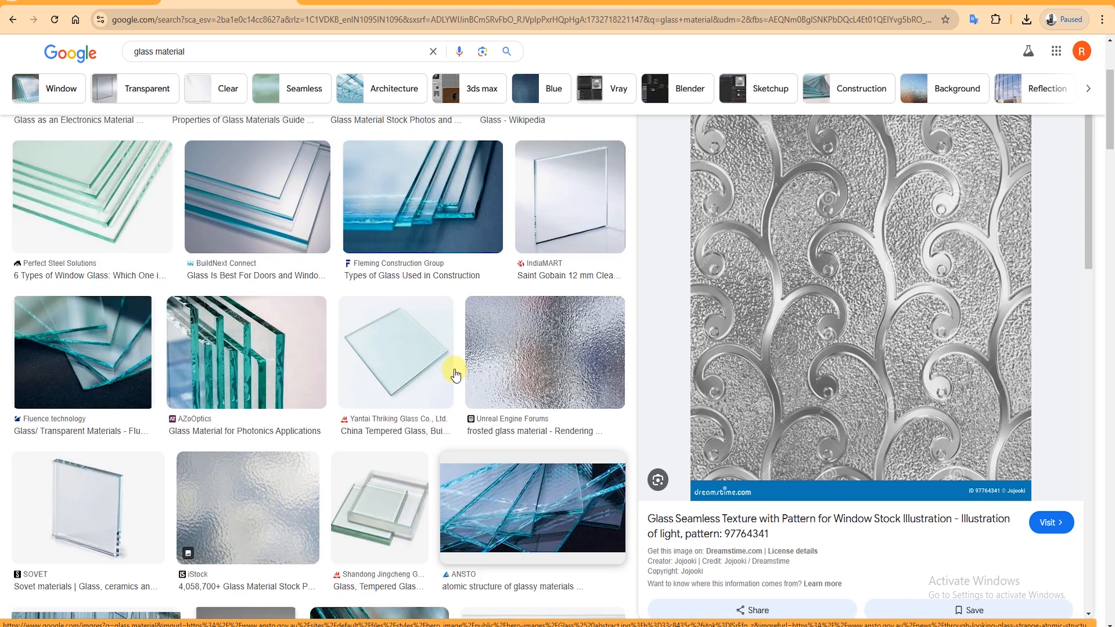
{"action": "scroll", "coordinate": [453, 371], "scroll_direction": "up", "scroll_amount": 3}
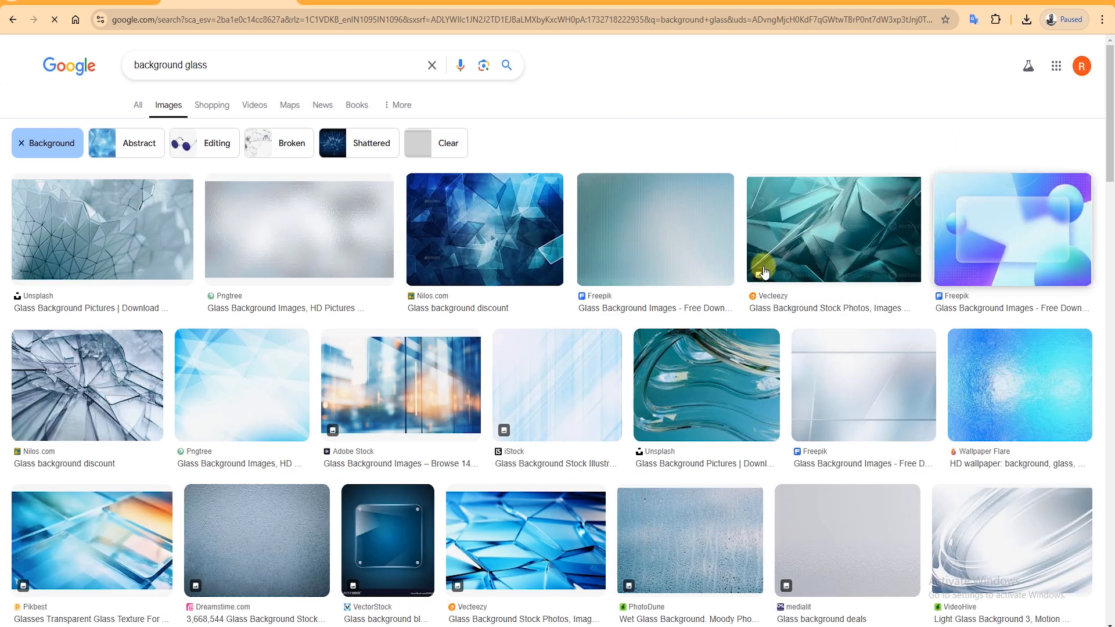
View the PhotoDune wet glass background photo and a related close-up of water drops on glass.
{"action": "scroll", "coordinate": [747, 393], "scroll_direction": "down", "scroll_amount": 2}
{"action": "left_click", "coordinate": [709, 385]}
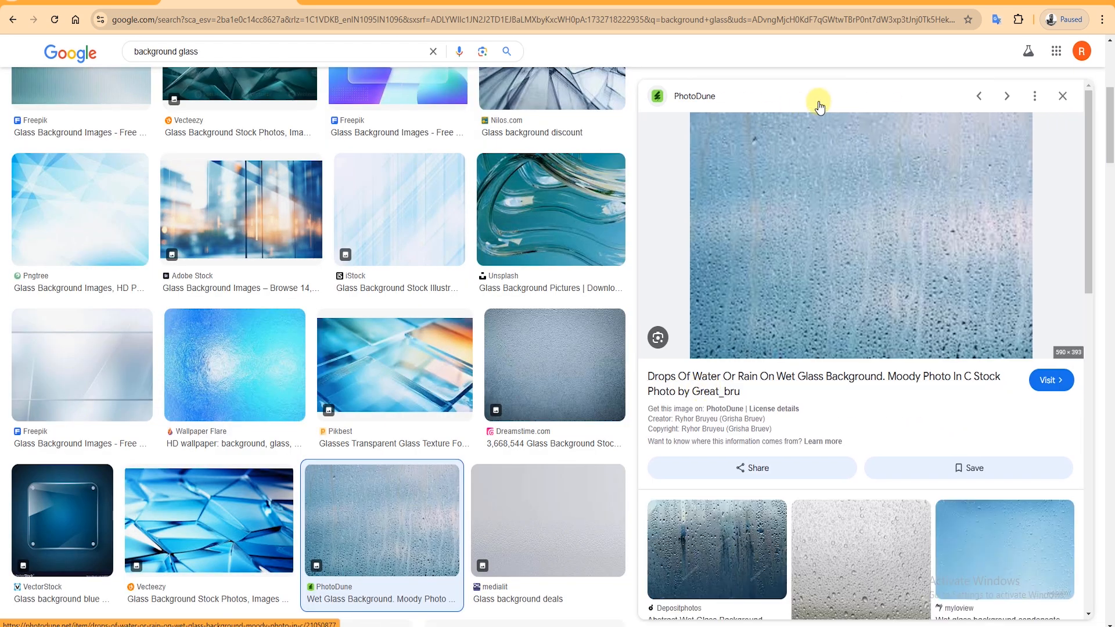
{"action": "scroll", "coordinate": [824, 368], "scroll_direction": "down", "scroll_amount": 1}
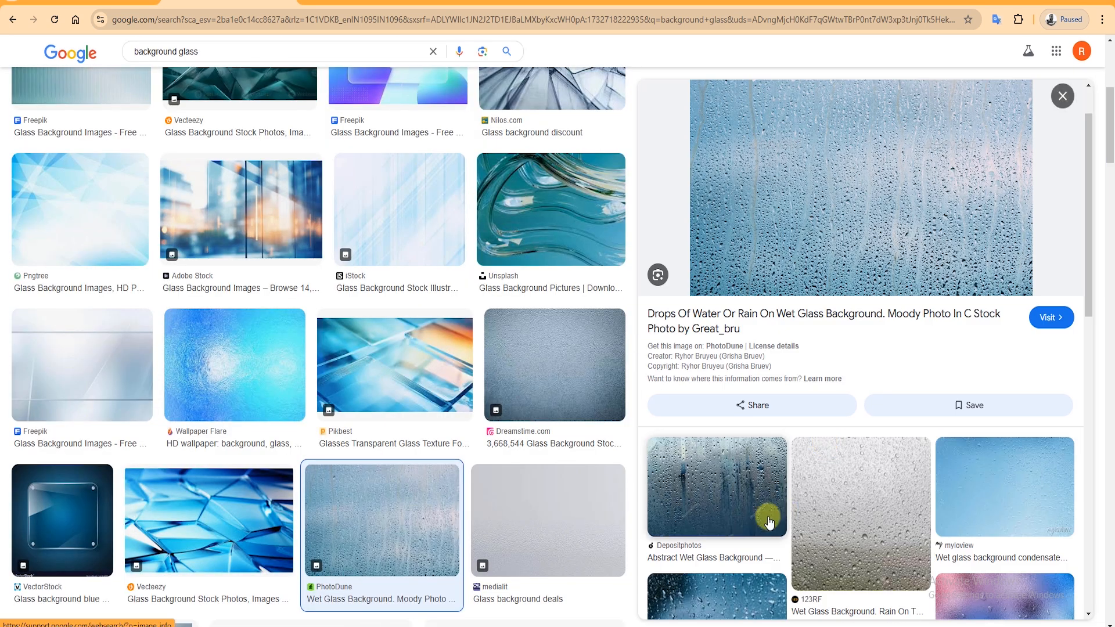
{"action": "scroll", "coordinate": [732, 506], "scroll_direction": "down", "scroll_amount": 2}
{"action": "left_click", "coordinate": [727, 498]}
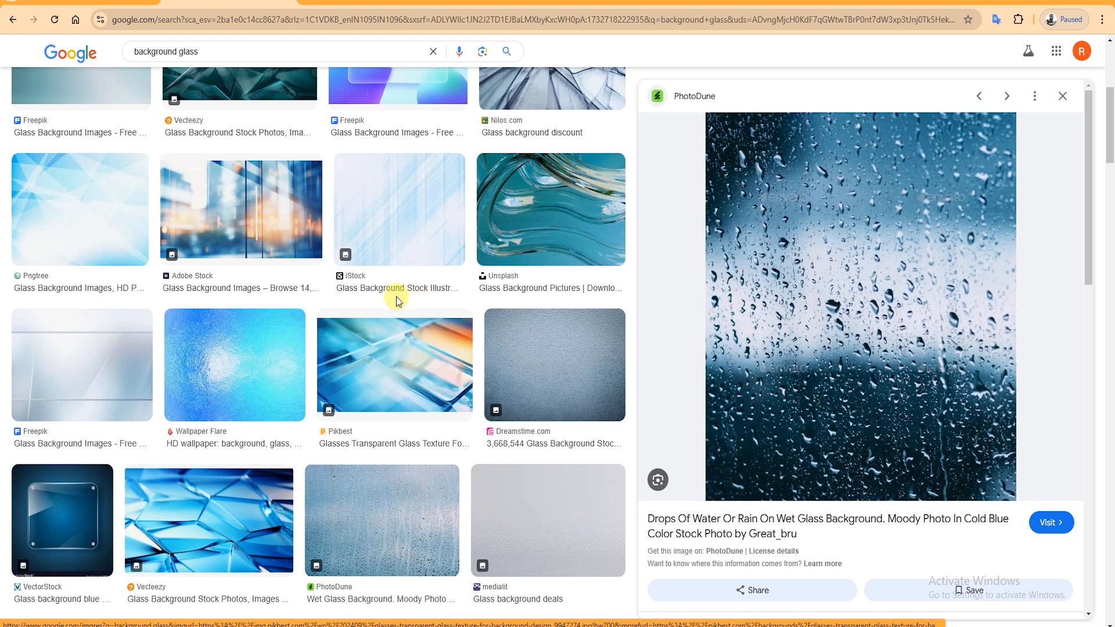
{"action": "scroll", "coordinate": [395, 299], "scroll_direction": "up", "scroll_amount": 6}
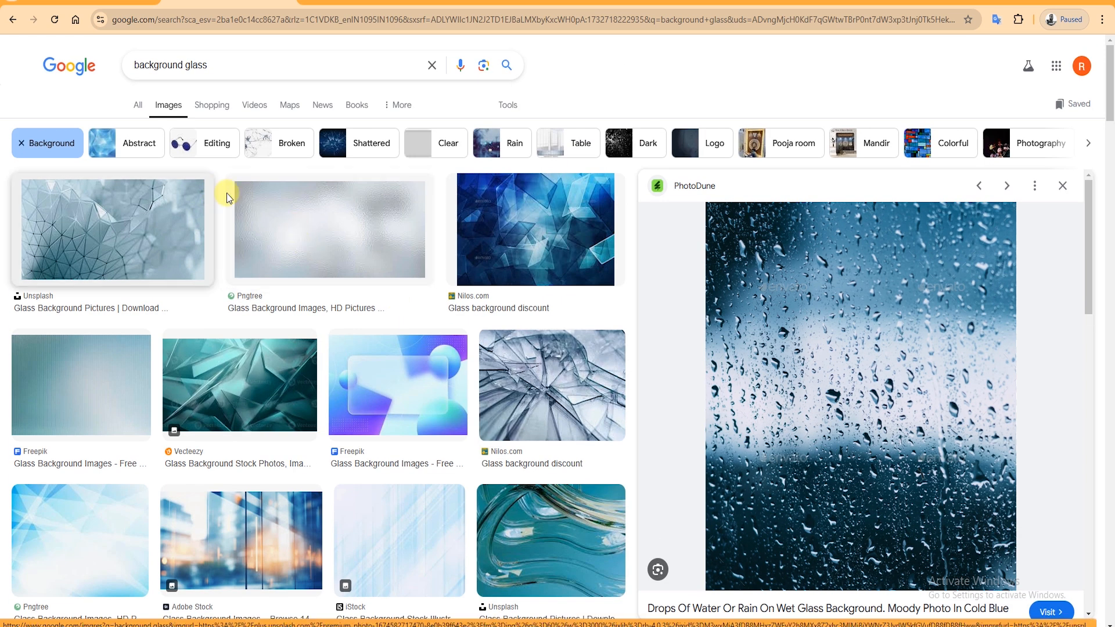
Switch to the 3D Funda YouTube channel and look through its video list, including the earlier Corona material tutorials.
{"action": "left_click", "coordinate": [249, 3]}
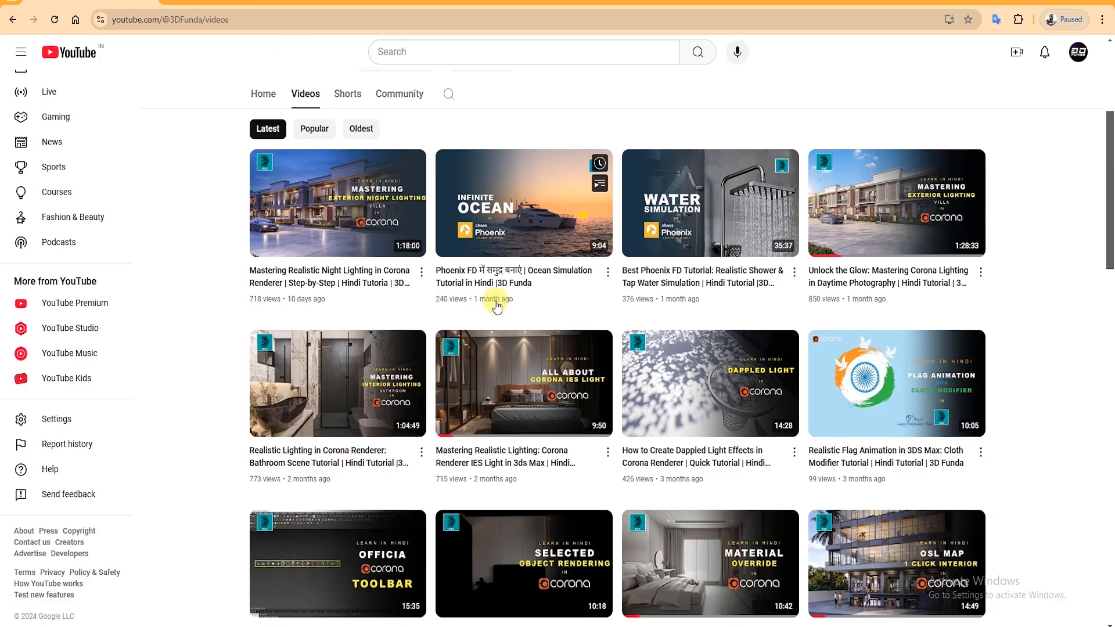
{"action": "scroll", "coordinate": [483, 297], "scroll_direction": "down", "scroll_amount": 6}
{"action": "scroll", "coordinate": [349, 523], "scroll_direction": "down", "scroll_amount": 1}
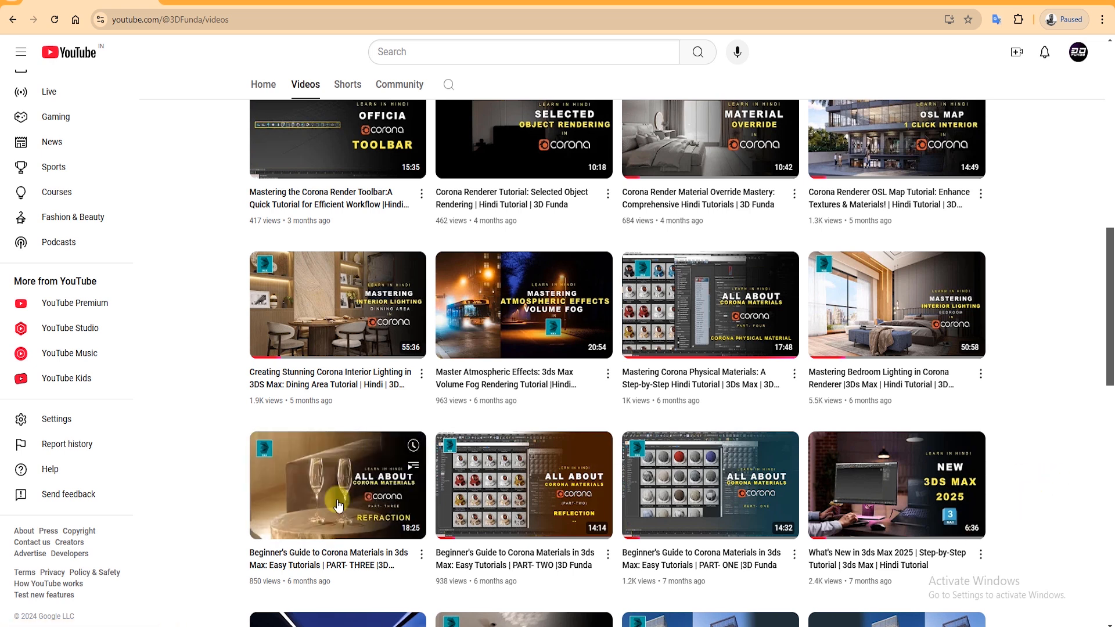
{"action": "scroll", "coordinate": [1011, 494], "scroll_direction": "up", "scroll_amount": 10}
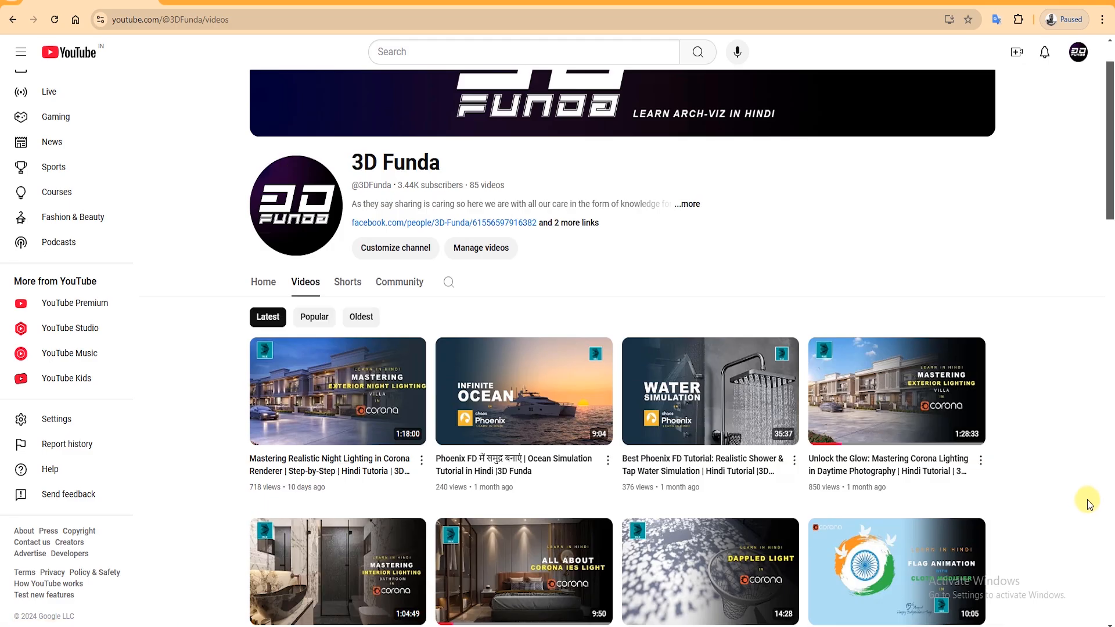
{"action": "scroll", "coordinate": [1089, 504], "scroll_direction": "up", "scroll_amount": 1}
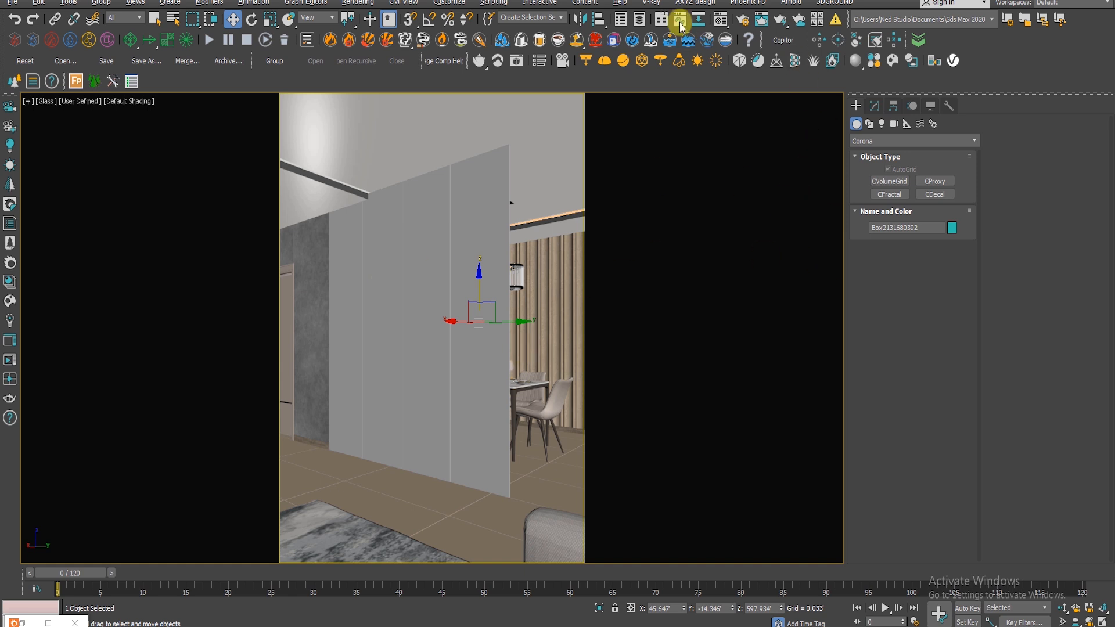
Open the Material Editor in 3ds Max, select material slot 24 and place the editor beside the glass partition.
{"action": "left_click", "coordinate": [720, 20]}
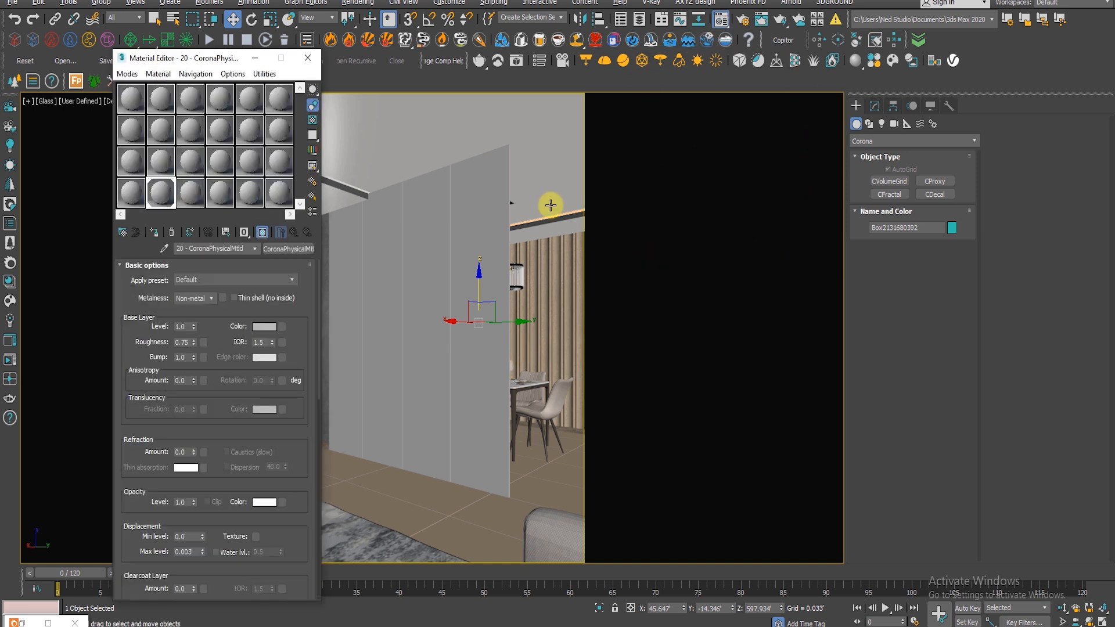
{"action": "left_click_drag", "start_coordinate": [192, 58], "coordinate": [668, 75]}
{"action": "left_click", "coordinate": [755, 207]}
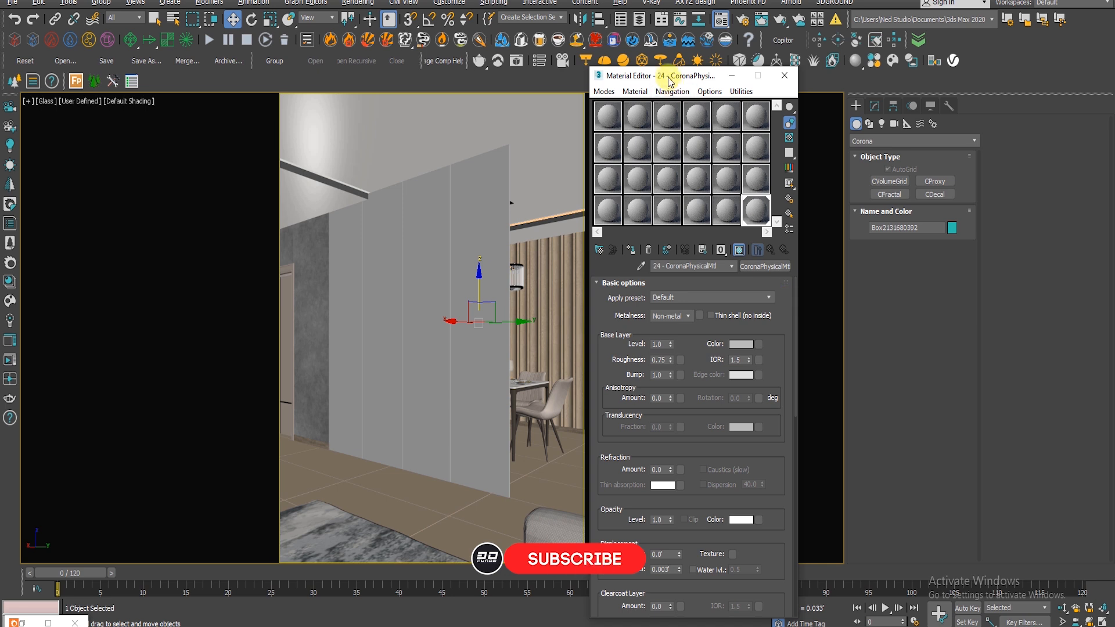
{"action": "left_click_drag", "start_coordinate": [669, 81], "coordinate": [703, 58]}
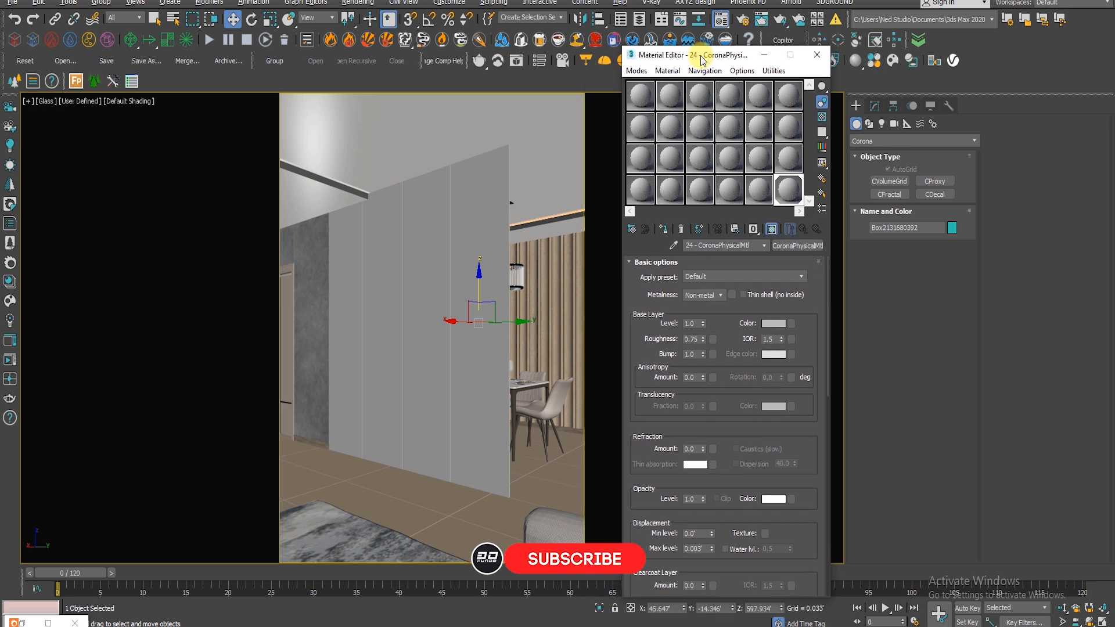
Start Corona interactive rendering and arrange the frame buffer and Material Editor side by side.
{"action": "left_click", "coordinate": [10, 361]}
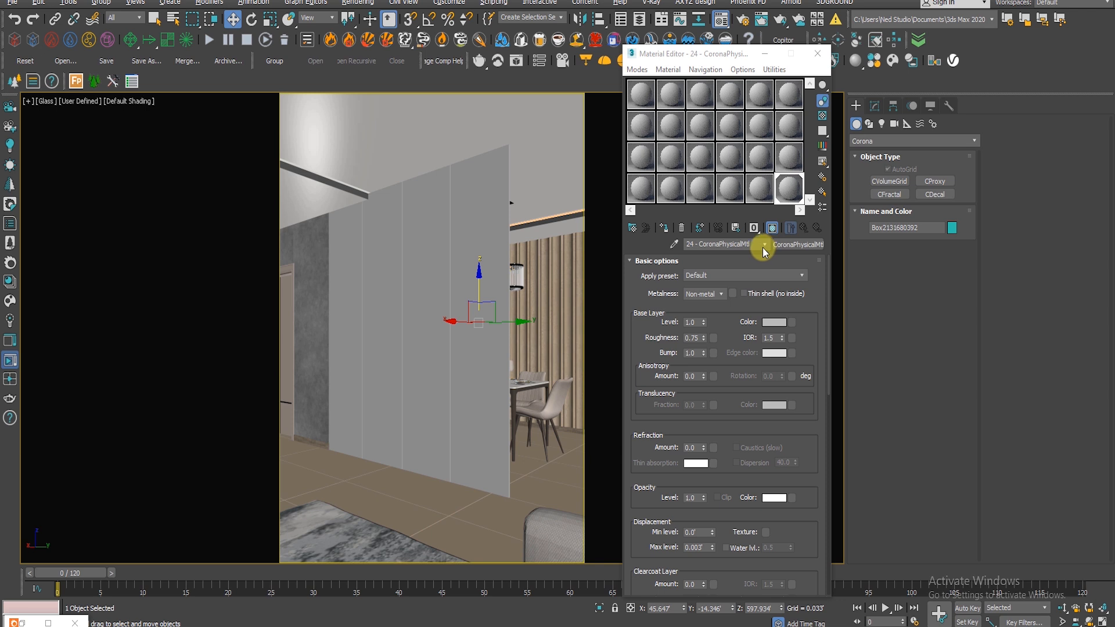
{"action": "key", "text": "shift+q"}
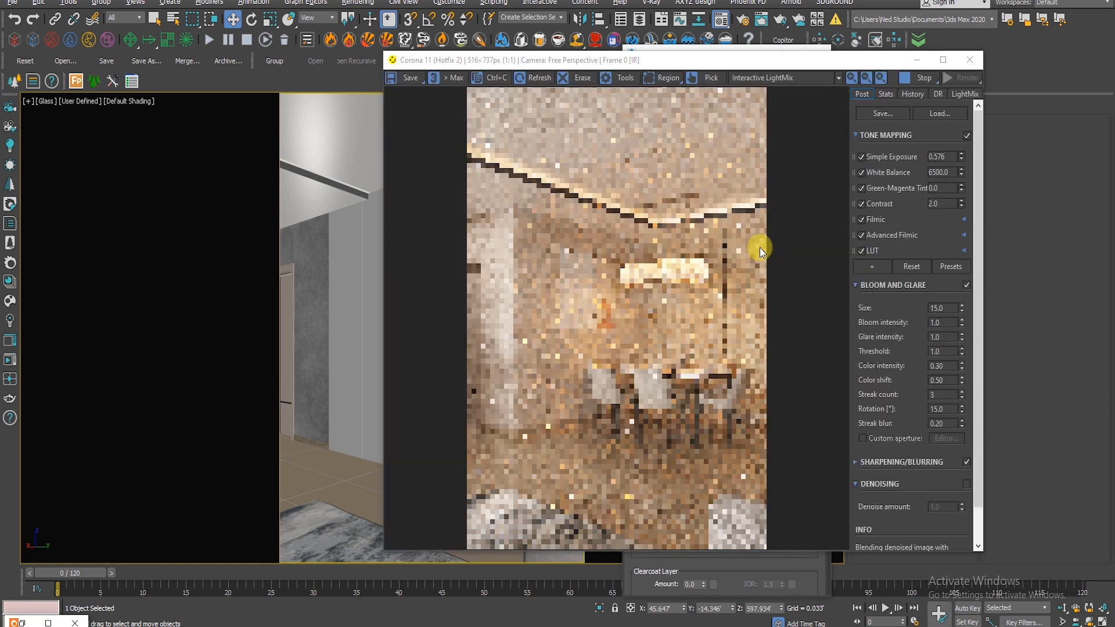
{"action": "left_click_drag", "start_coordinate": [772, 61], "coordinate": [433, 40]}
{"action": "left_click_drag", "start_coordinate": [681, 52], "coordinate": [777, 34]}
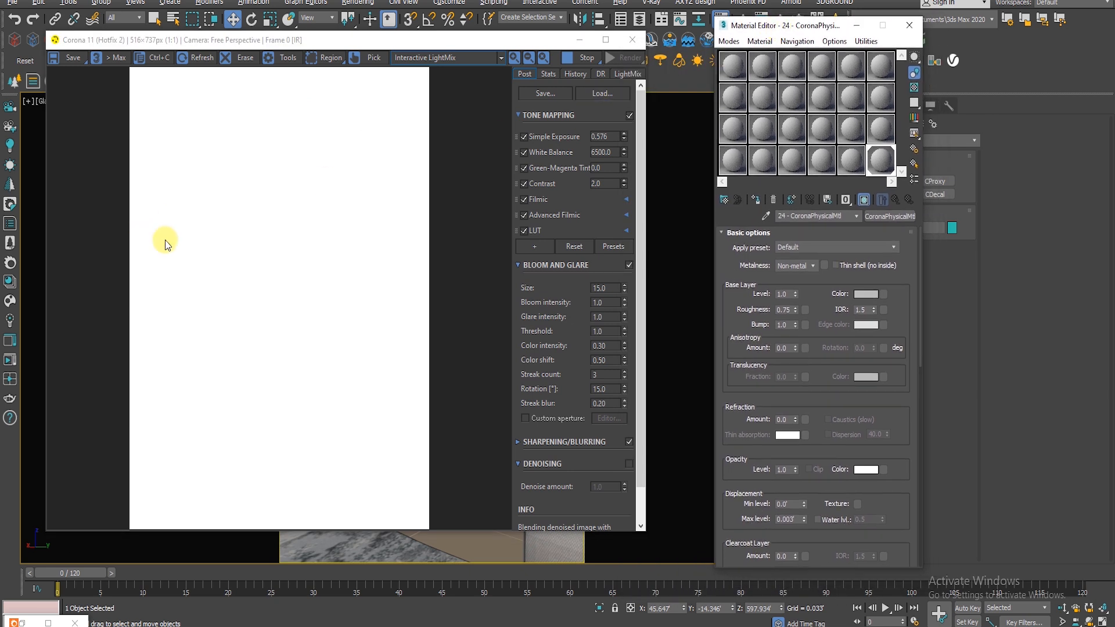
Open Render Setup and make the interactive rendering use the Glass camera view.
{"action": "left_click_drag", "start_coordinate": [742, 25], "coordinate": [727, 251]}
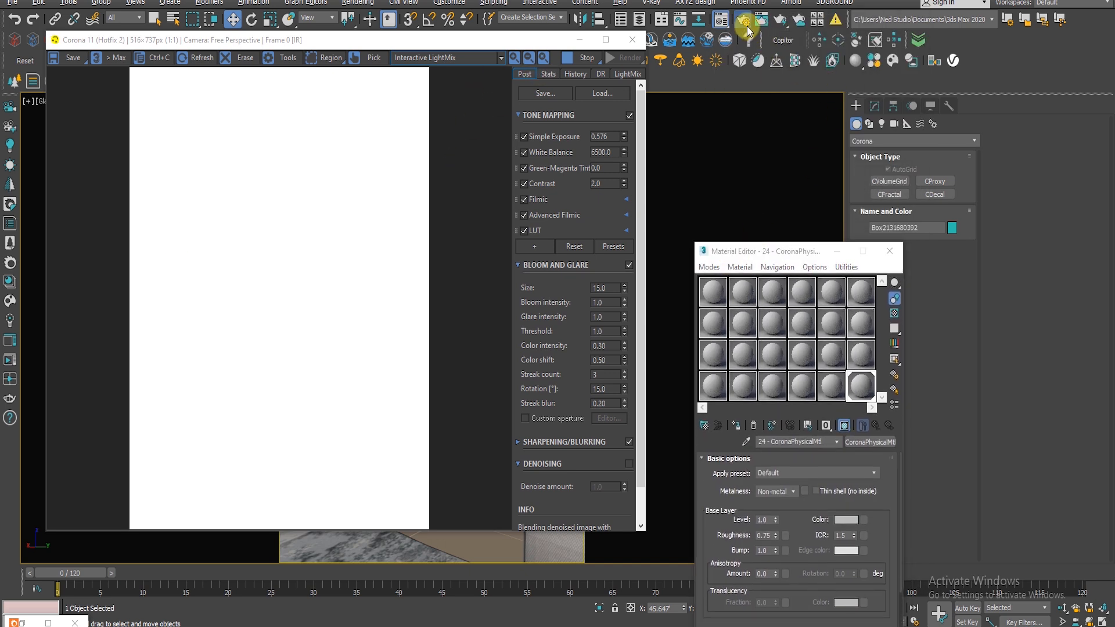
{"action": "key", "text": "F10"}
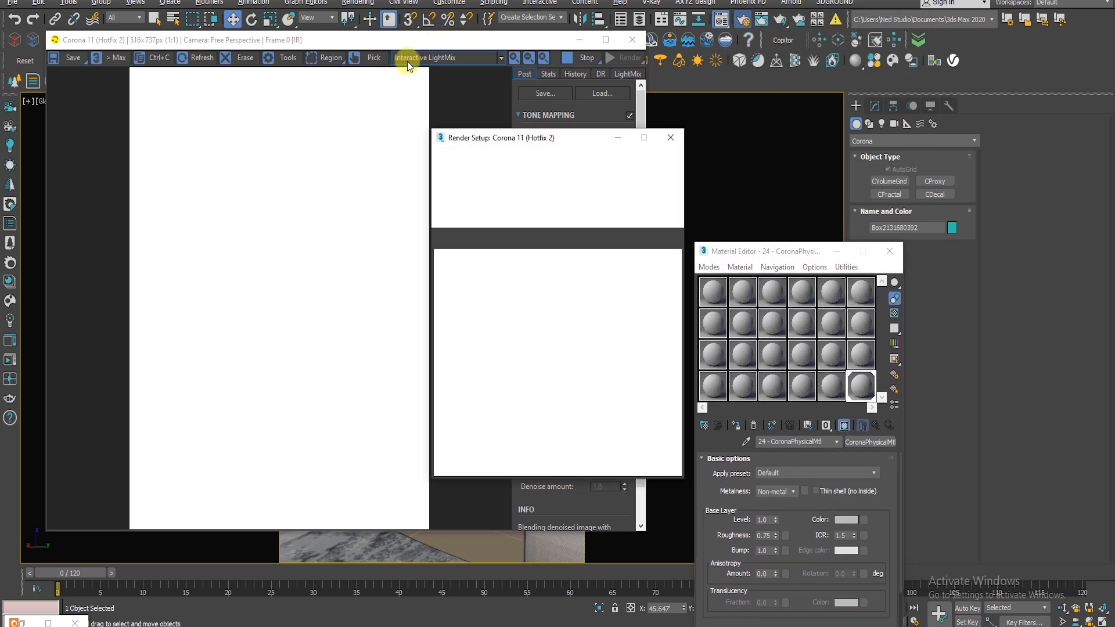
{"action": "left_click_drag", "start_coordinate": [459, 131], "coordinate": [795, 61]}
{"action": "left_click", "coordinate": [714, 195]}
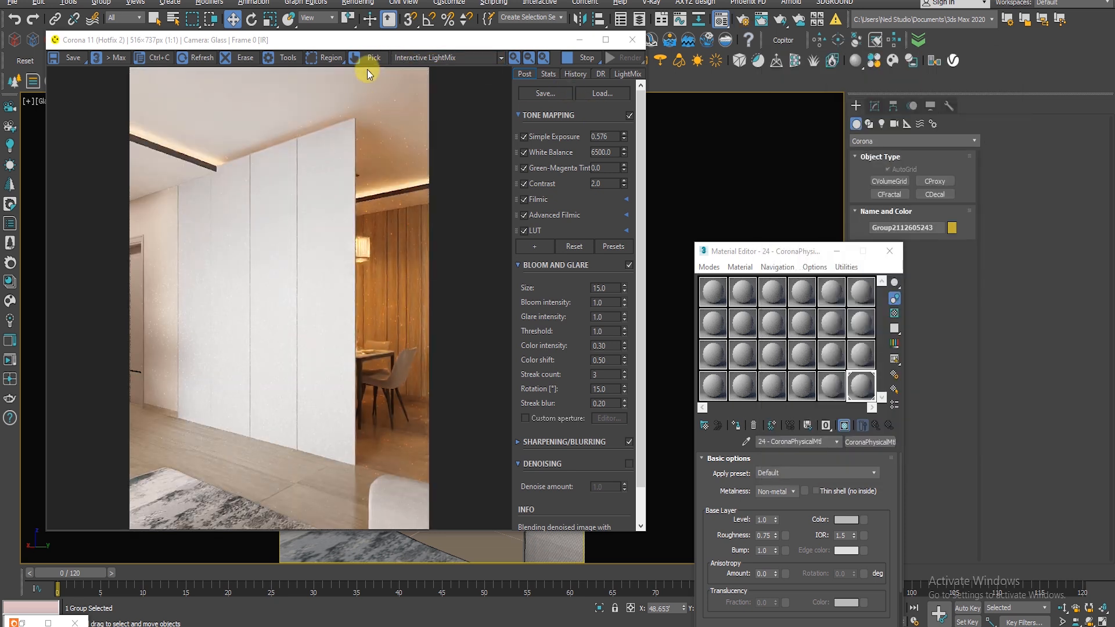
Place the Material Editor next to the render and apply the Glass architectural preset to material 24.
{"action": "left_click_drag", "start_coordinate": [357, 43], "coordinate": [431, 45]}
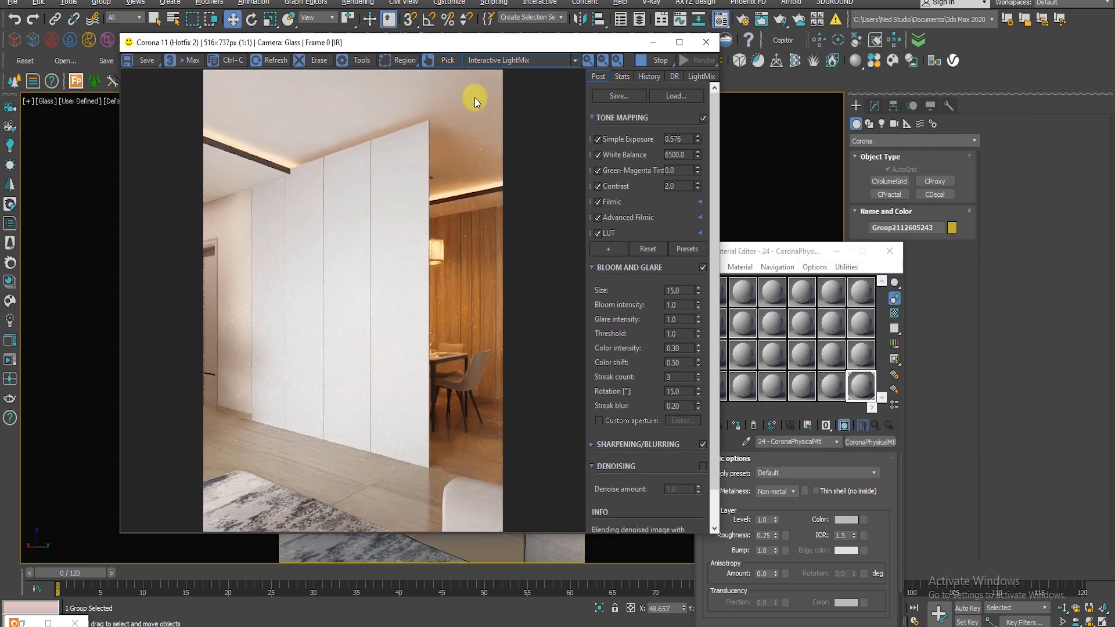
{"action": "left_click_drag", "start_coordinate": [759, 257], "coordinate": [782, 76]}
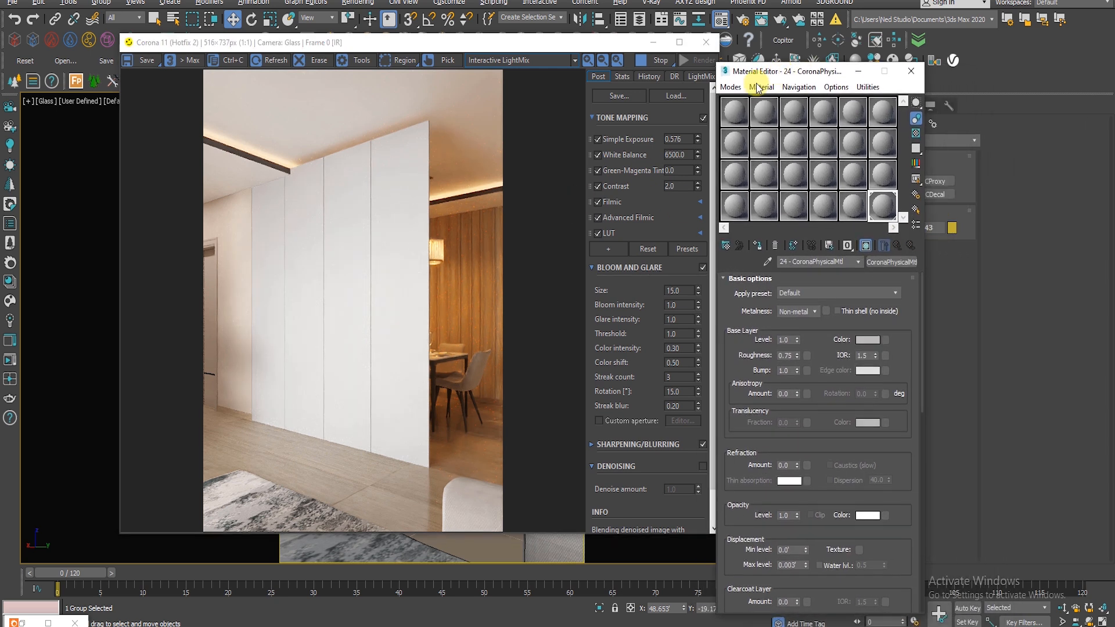
{"action": "left_click_drag", "start_coordinate": [781, 72], "coordinate": [791, 44]}
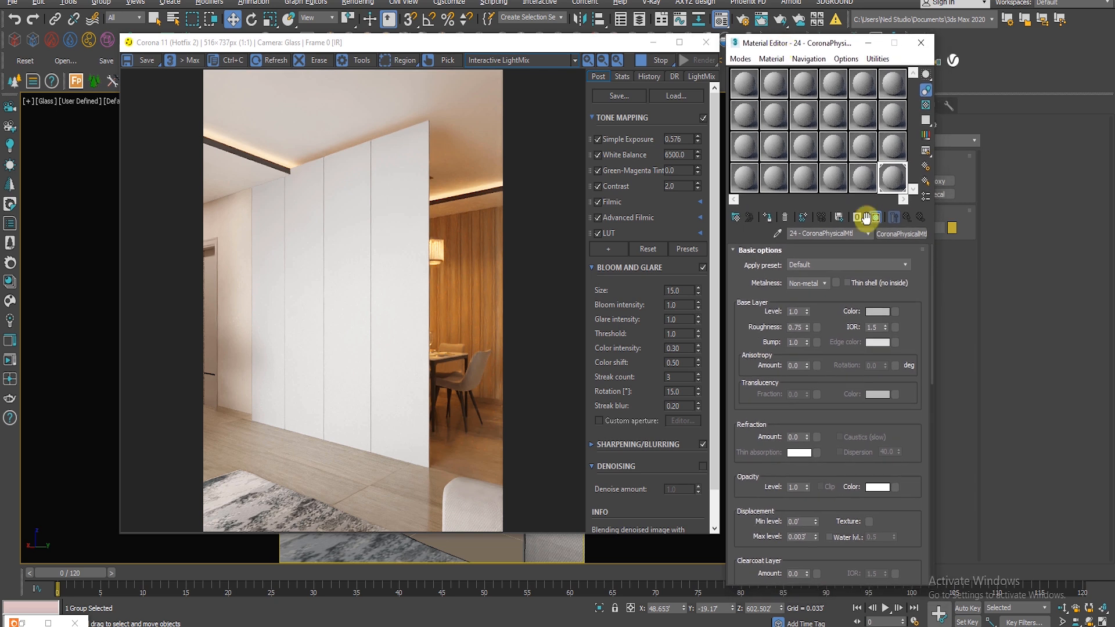
{"action": "left_click", "coordinate": [845, 264]}
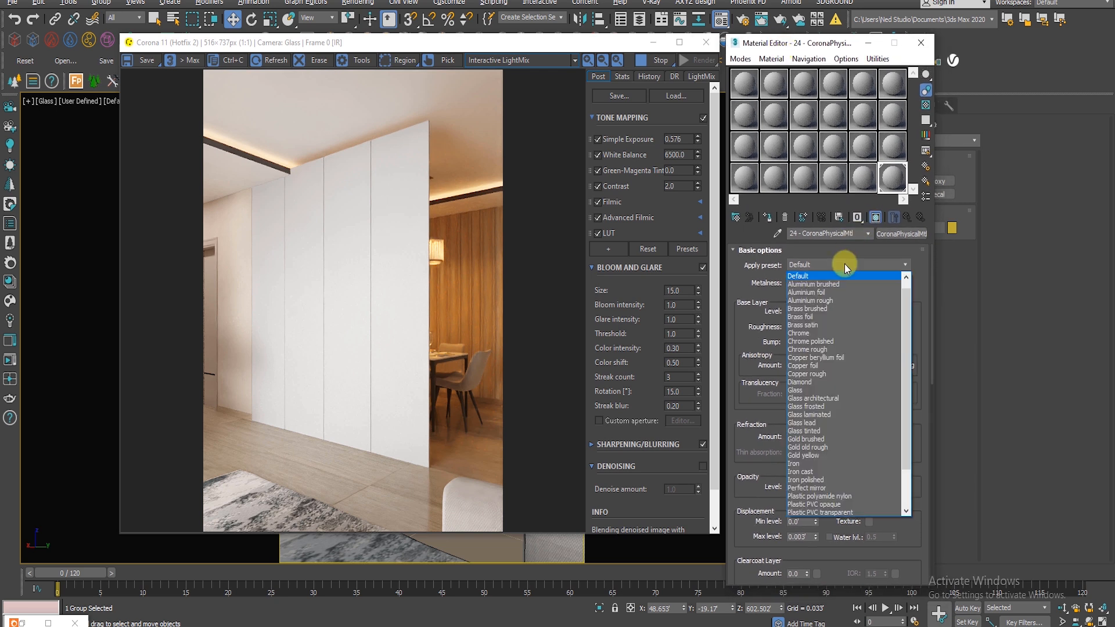
{"action": "left_click", "coordinate": [813, 398]}
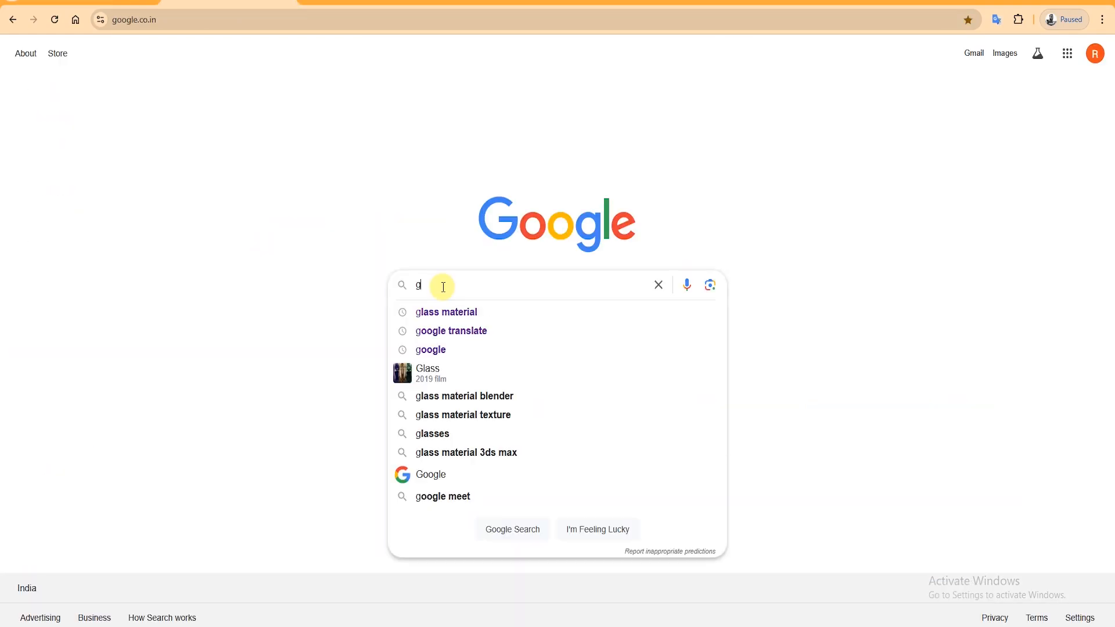
Search Google Images for glass material and examine the green edges on the AZoOptics glass sheets.
{"action": "type", "text": "l"}
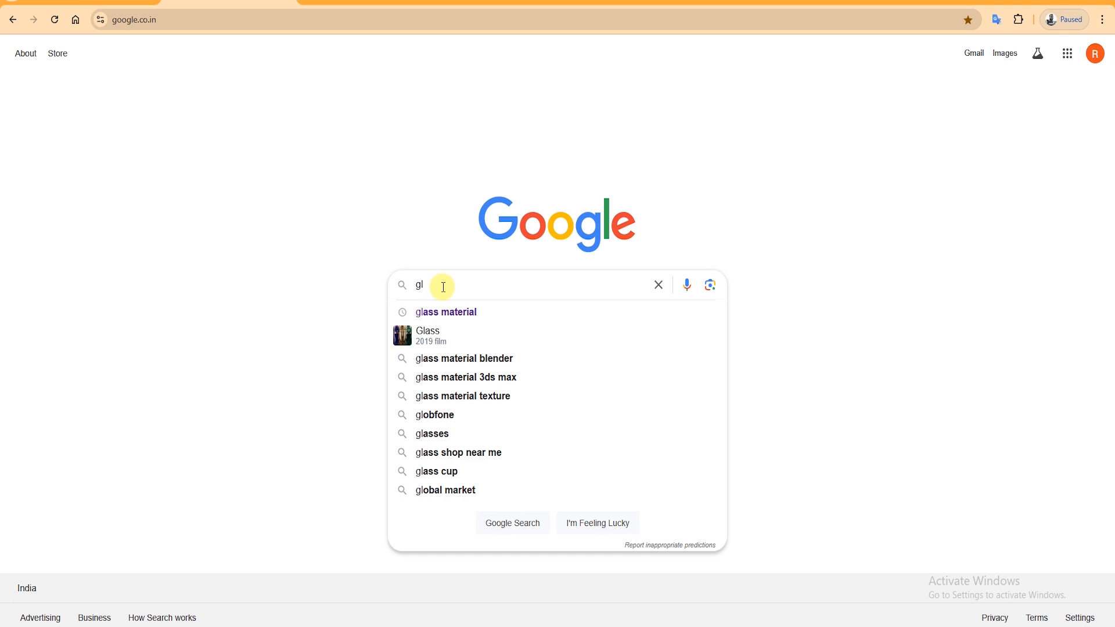
{"action": "left_click", "coordinate": [422, 311]}
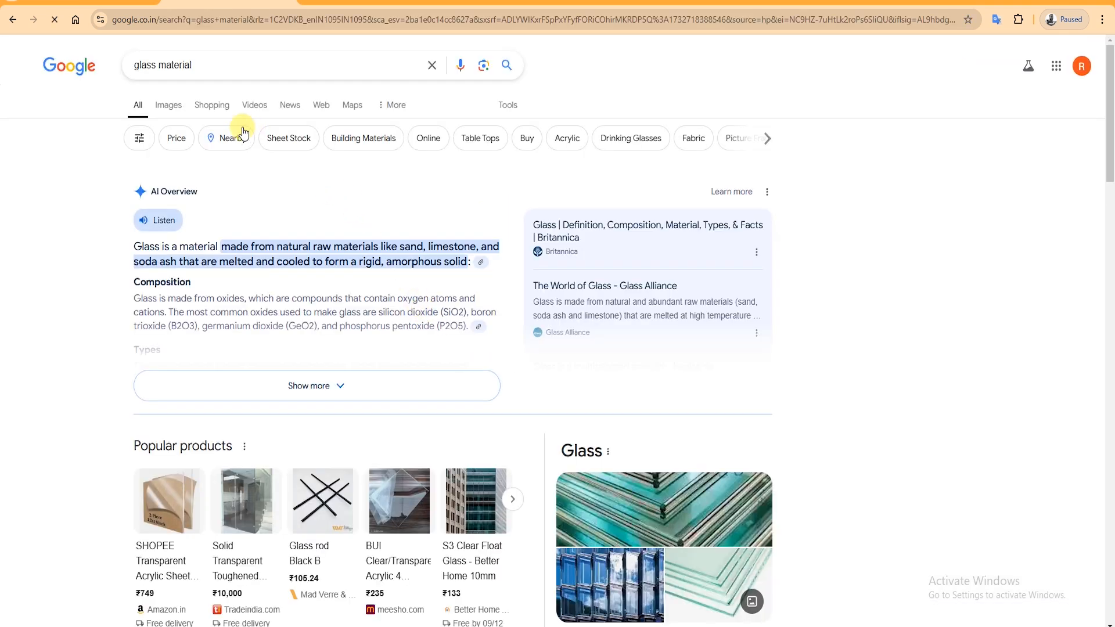
{"action": "left_click", "coordinate": [169, 110]}
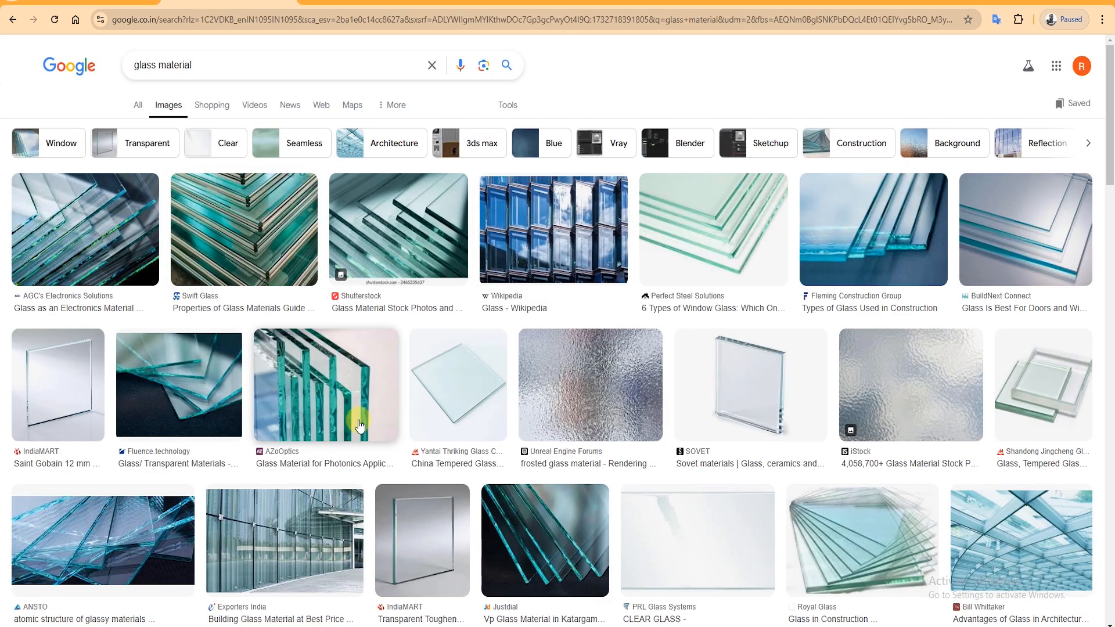
{"action": "left_click", "coordinate": [360, 427]}
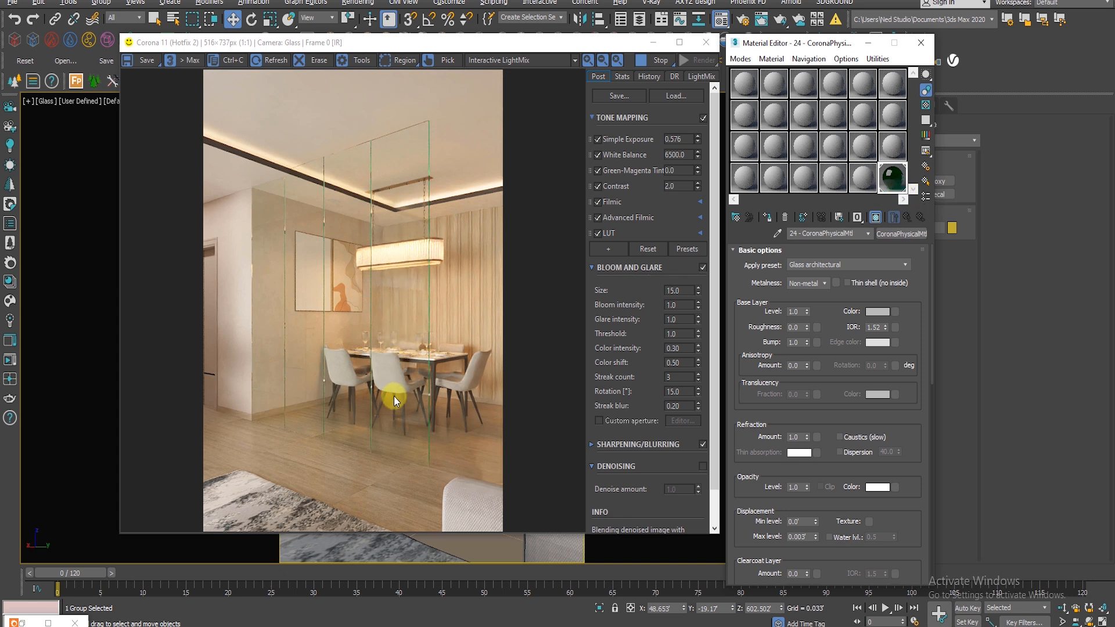
Select the partition glass panels and assign the unused material 23 to them.
{"action": "left_click", "coordinate": [865, 181]}
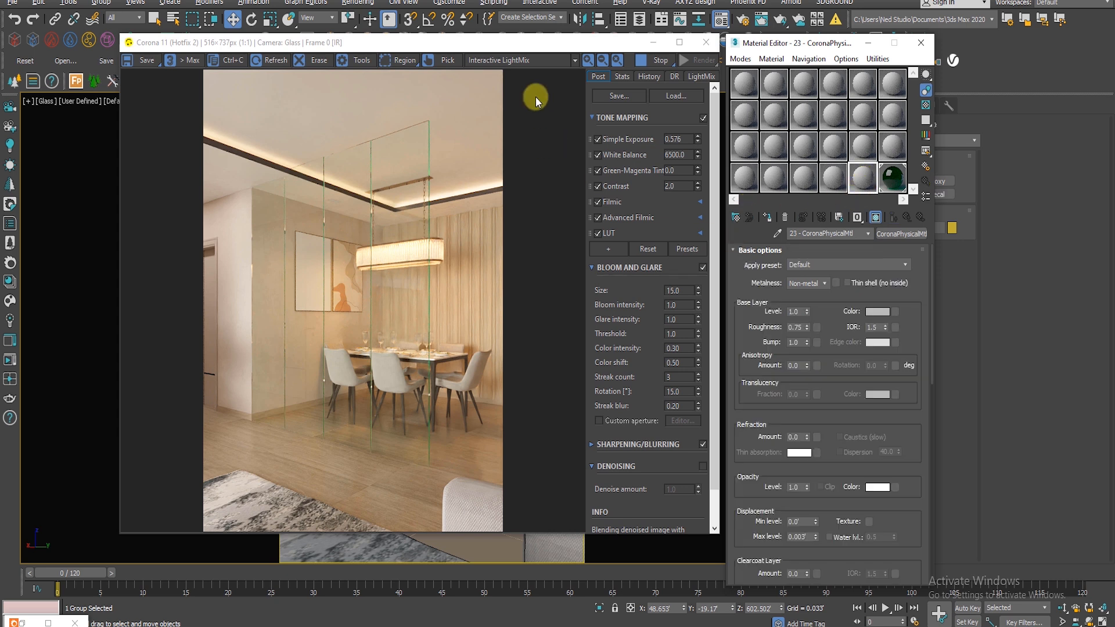
{"action": "left_click_drag", "start_coordinate": [514, 43], "coordinate": [454, 64]}
{"action": "left_click", "coordinate": [466, 235]}
{"action": "left_click", "coordinate": [771, 216]}
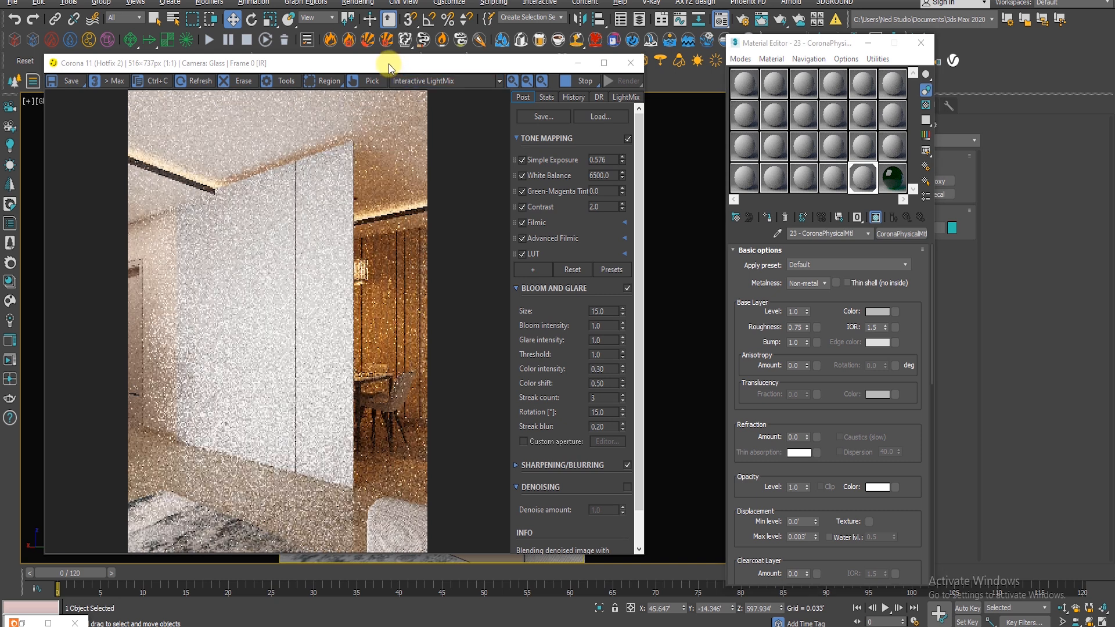
Set both the base layer level and the roughness of material 23 to 0.
{"action": "left_click_drag", "start_coordinate": [395, 62], "coordinate": [427, 54]}
{"action": "double_click", "coordinate": [800, 311]}
{"action": "type", "text": "0"}
{"action": "key", "text": "Return"}
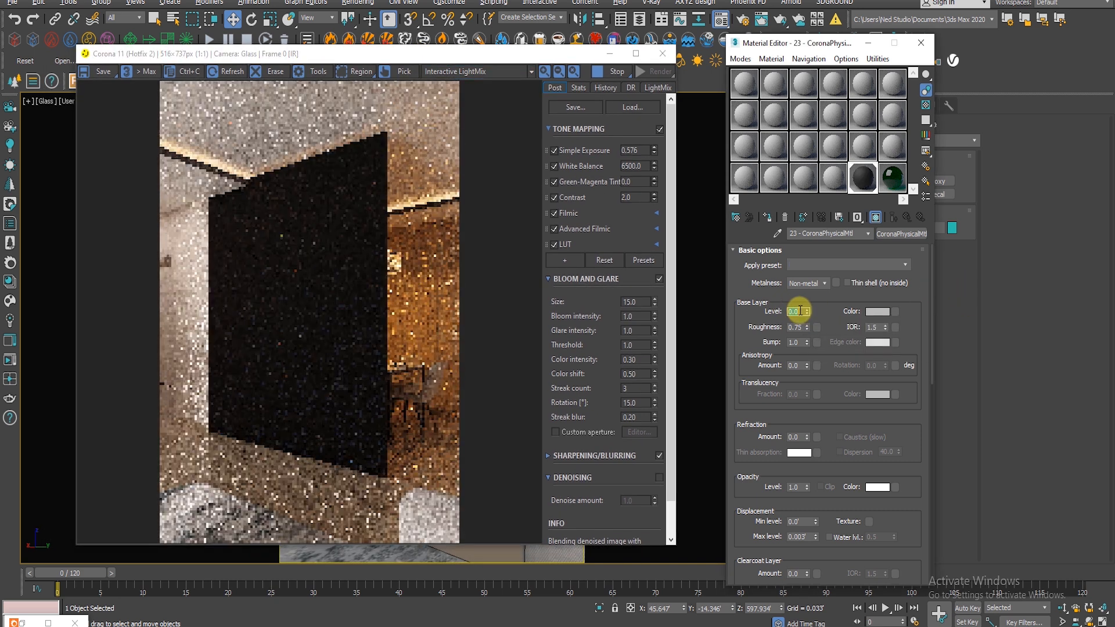
{"action": "double_click", "coordinate": [797, 327]}
{"action": "type", "text": "0"}
{"action": "key", "text": "Return"}
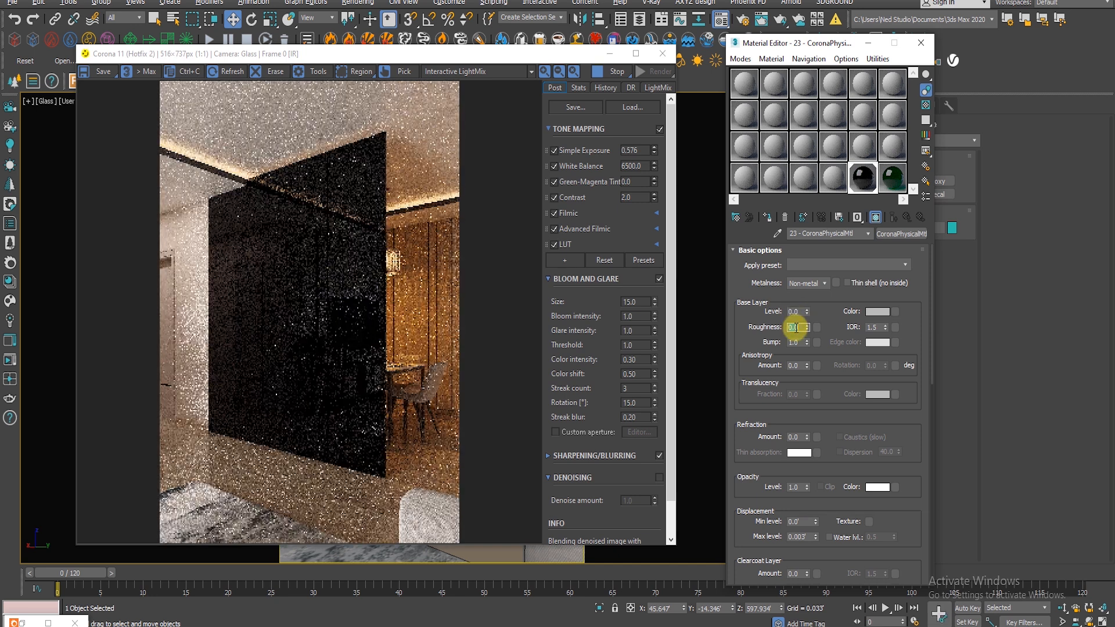
Set the refraction amount of material 23 to 1 and check the partition in the interactive render.
{"action": "double_click", "coordinate": [801, 438]}
{"action": "type", "text": "1"}
{"action": "key", "text": "Return"}
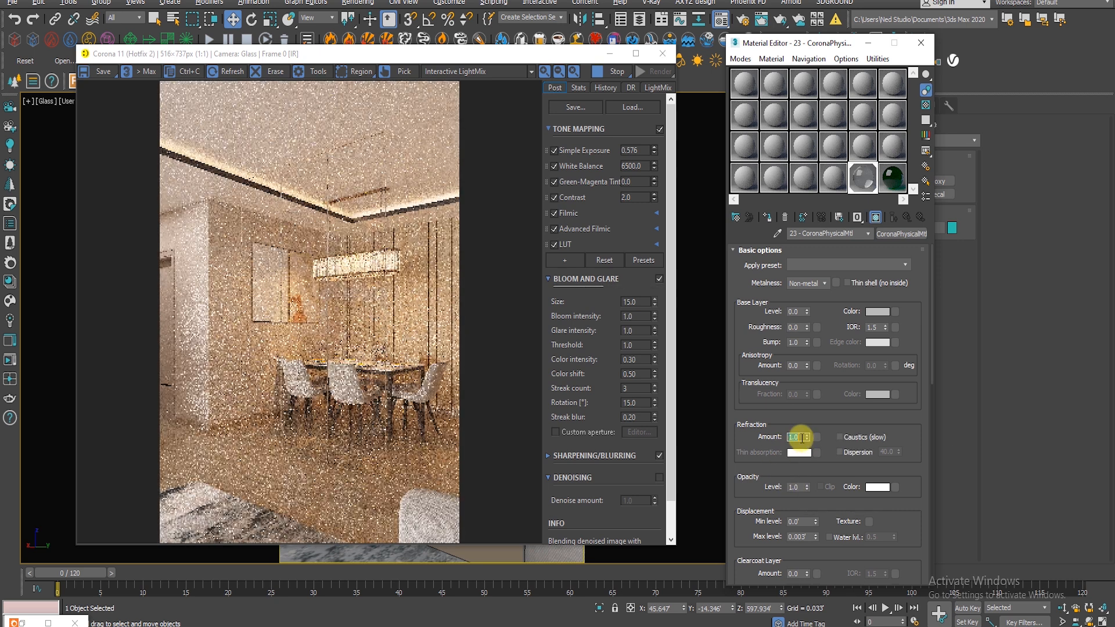
{"action": "left_click_drag", "start_coordinate": [762, 425], "coordinate": [762, 406]}
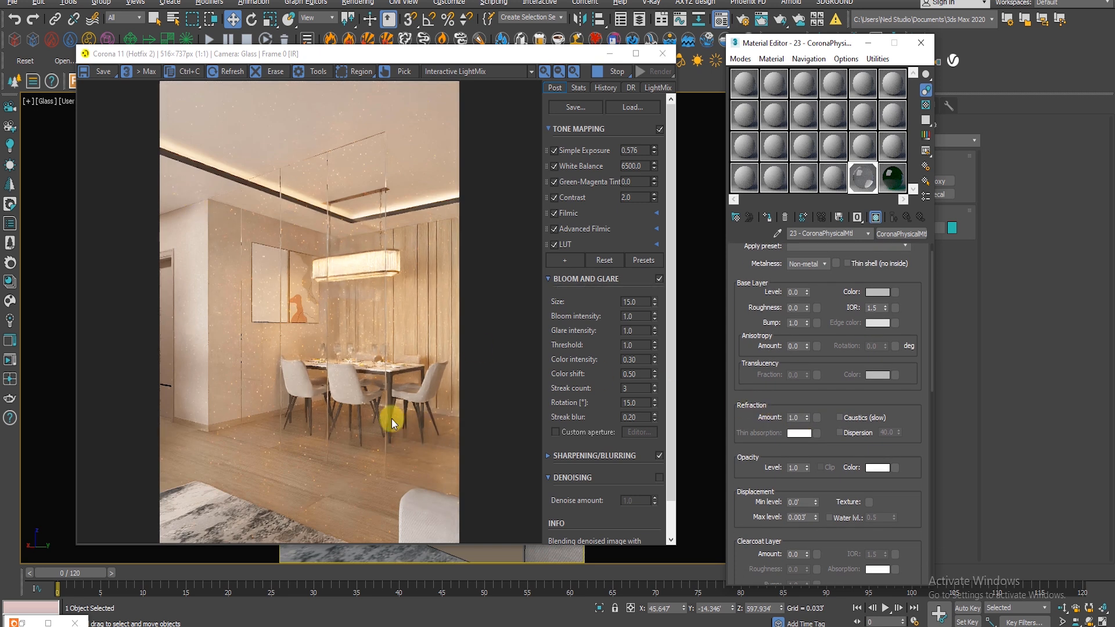
{"action": "scroll", "coordinate": [392, 372], "scroll_direction": "up", "scroll_amount": 1}
{"action": "scroll", "coordinate": [383, 186], "scroll_direction": "down", "scroll_amount": 1}
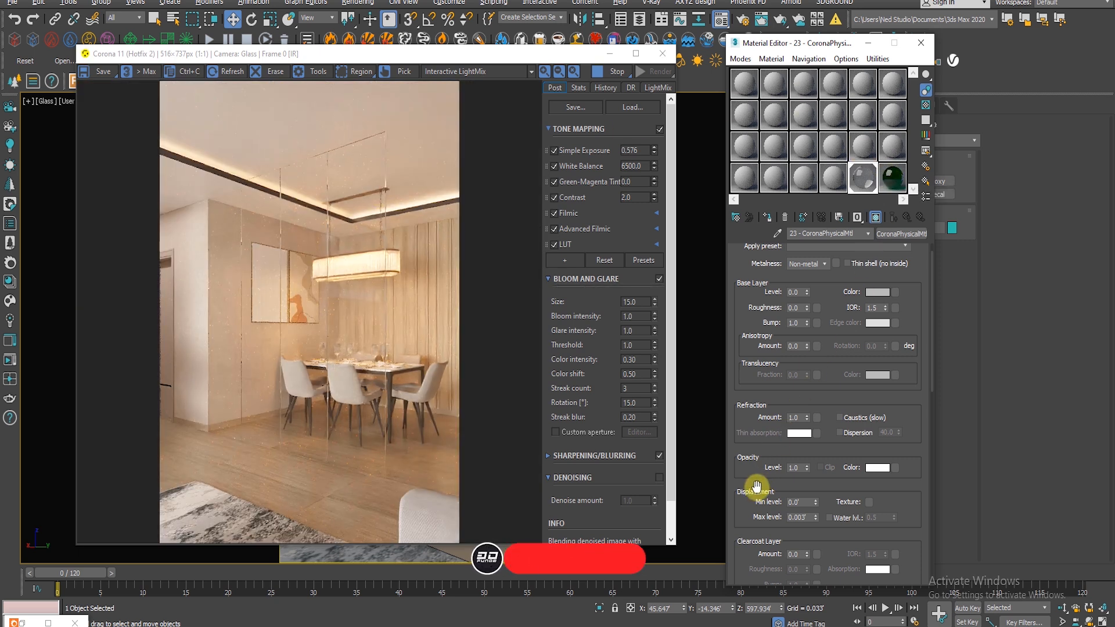
Expand material 23's Advanced and Media options and set the volumetric scattering distance to 0.05.
{"action": "left_click_drag", "start_coordinate": [757, 485], "coordinate": [769, 236]}
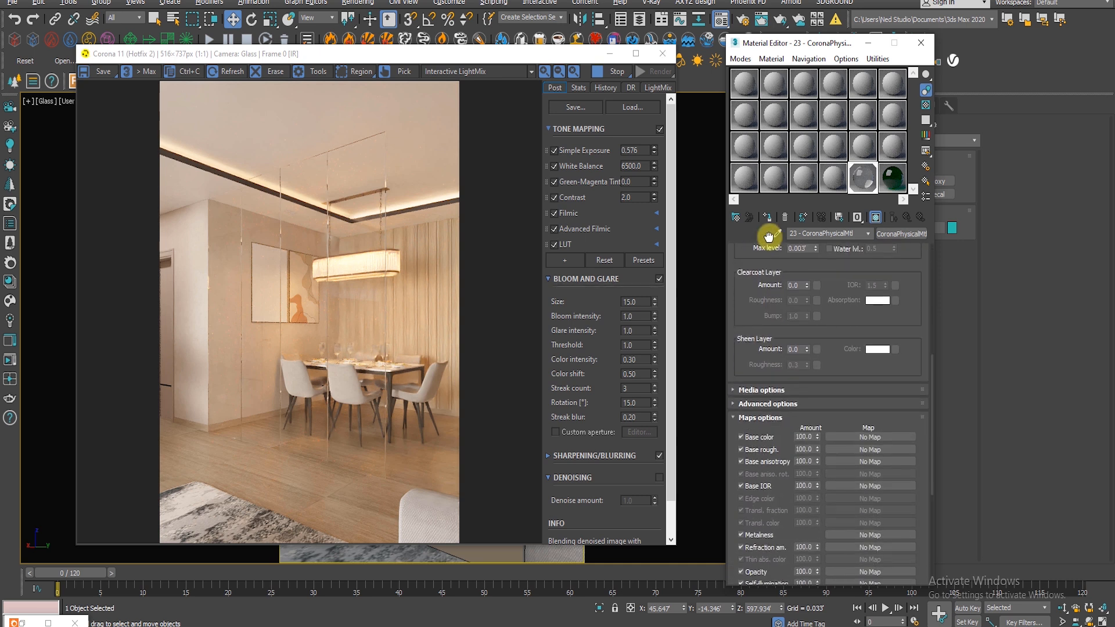
{"action": "left_click", "coordinate": [743, 402]}
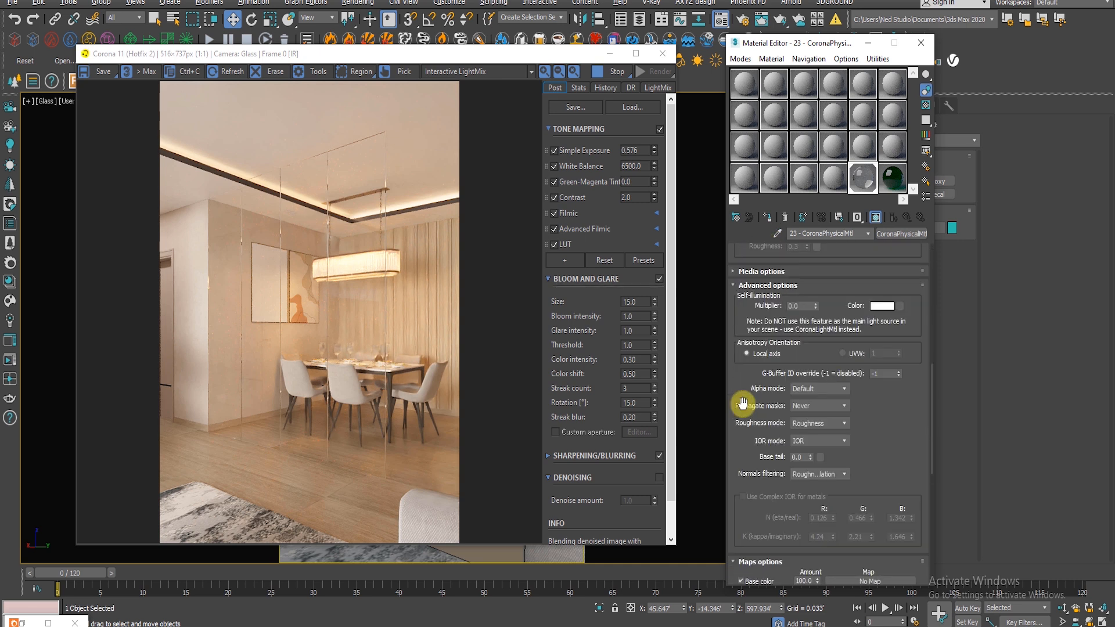
{"action": "left_click", "coordinate": [743, 272]}
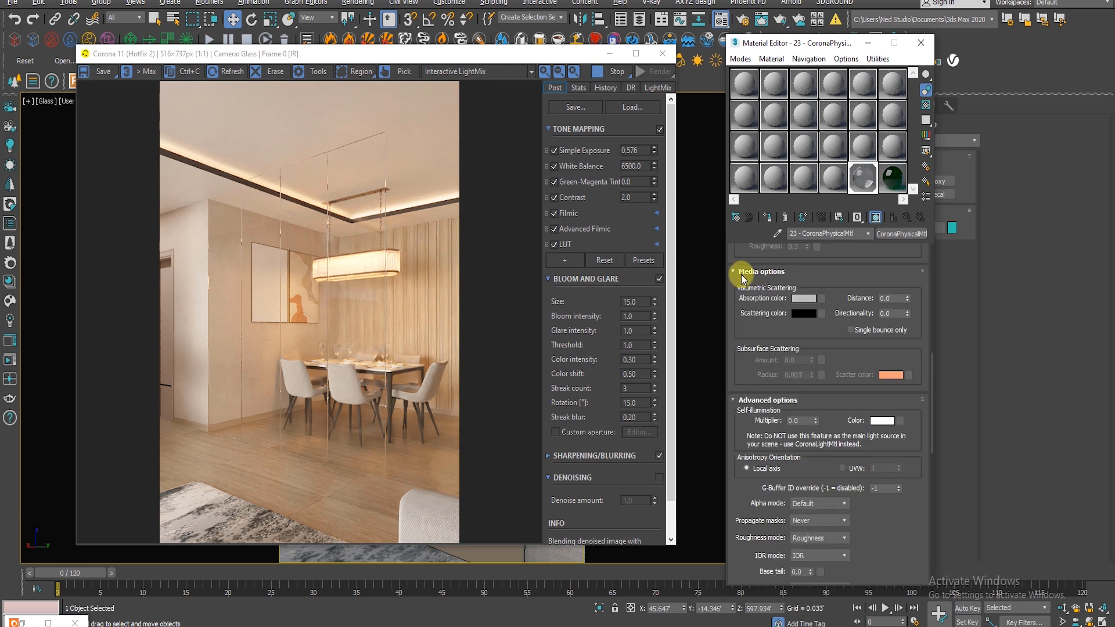
{"action": "left_click_drag", "start_coordinate": [742, 280], "coordinate": [764, 345]}
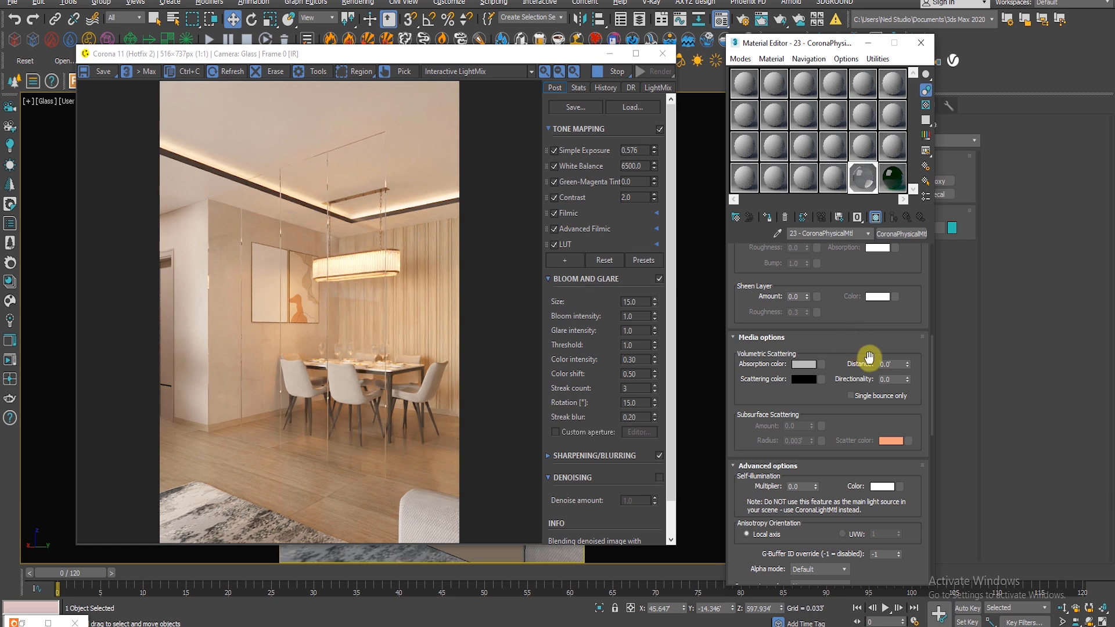
{"action": "left_click", "coordinate": [894, 365]}
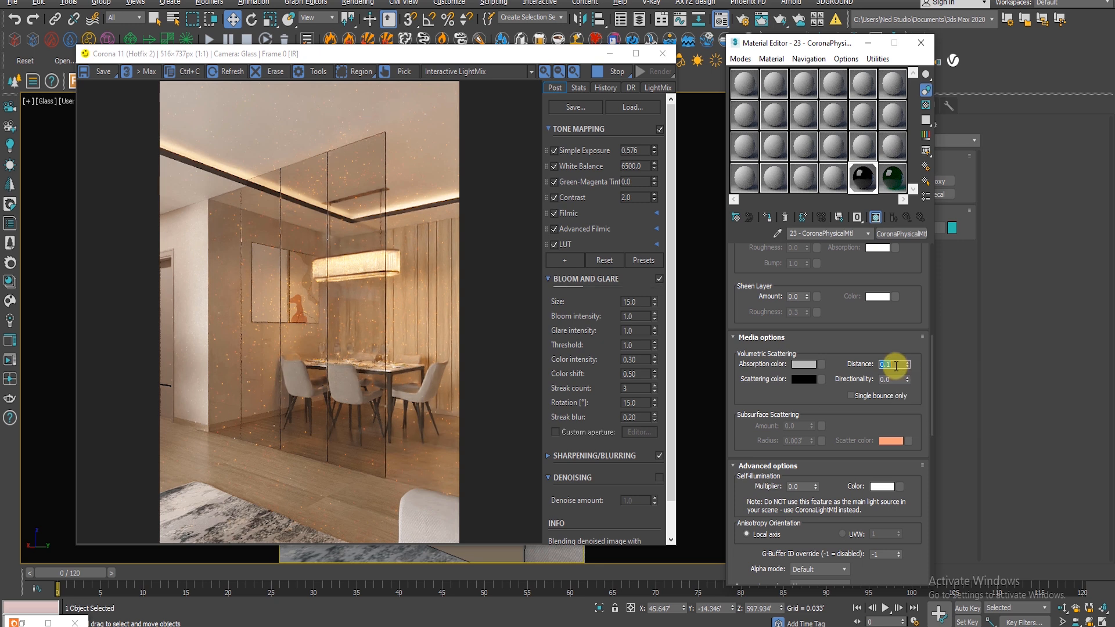
{"action": "key", "text": "Return"}
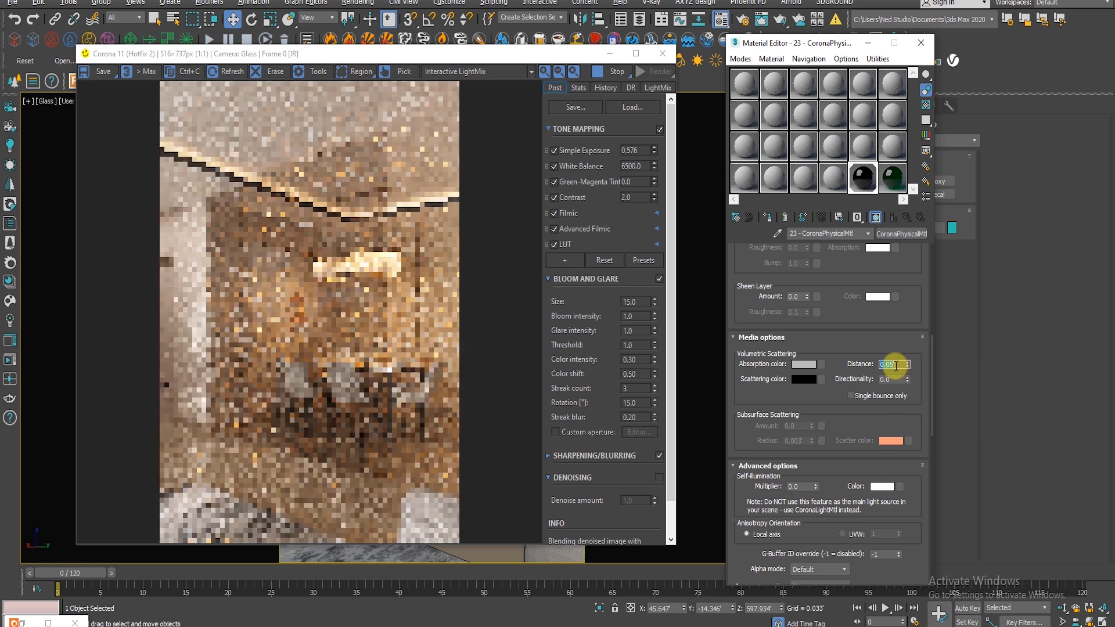
Try volumetric scattering distances of 0.01 and 0.05 for material 23 in the interactive render.
{"action": "type", "text": "1"}
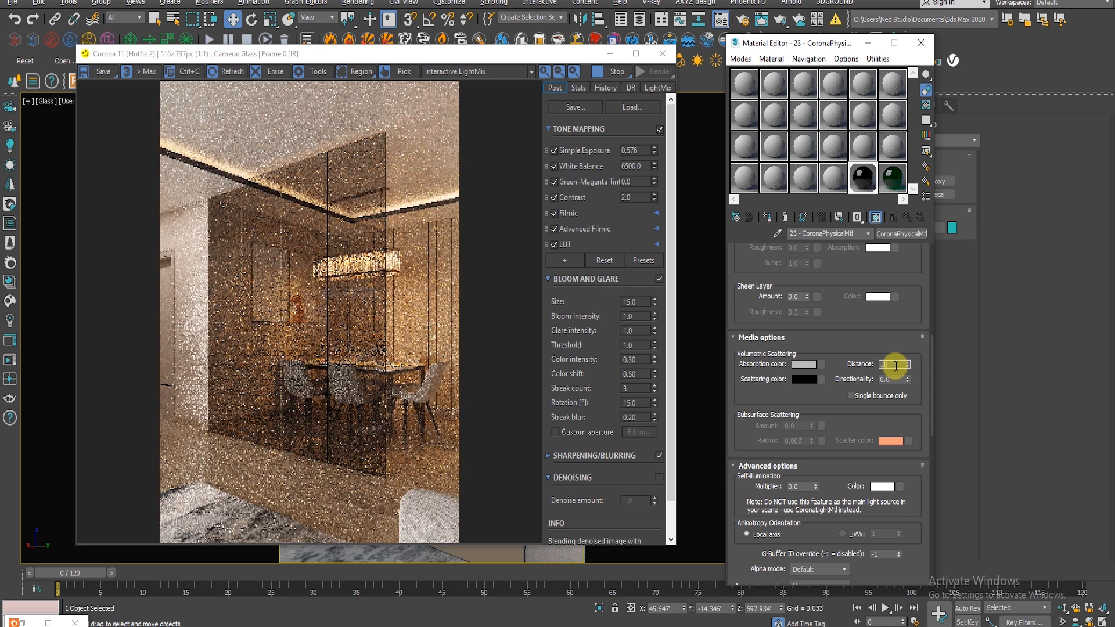
{"action": "key", "text": "Return"}
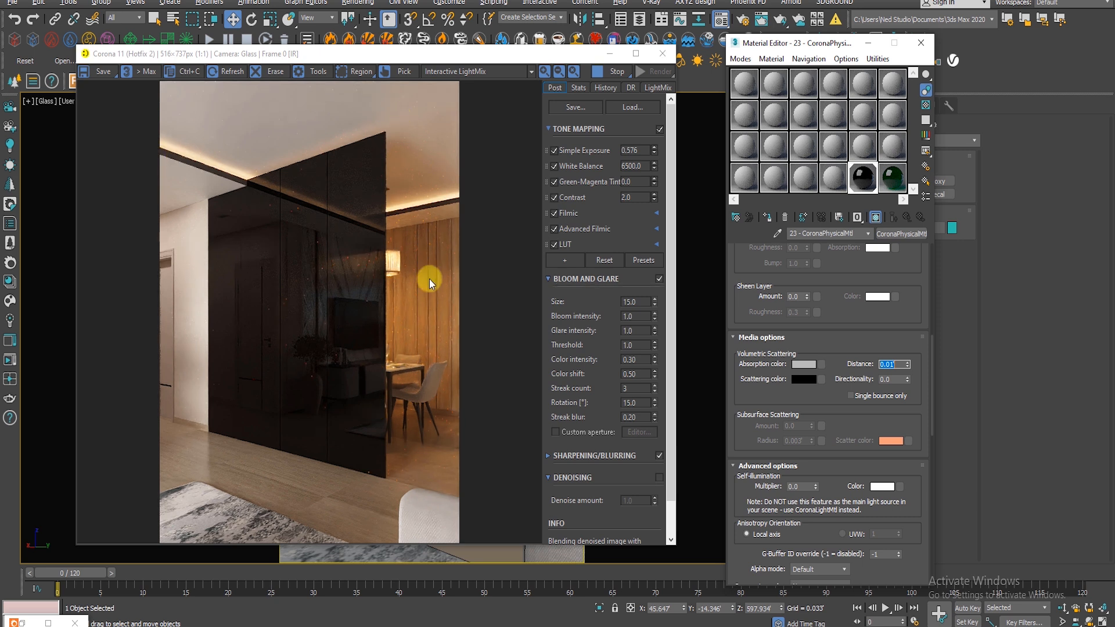
{"action": "type", "text": "0.05"}
{"action": "key", "text": "Return"}
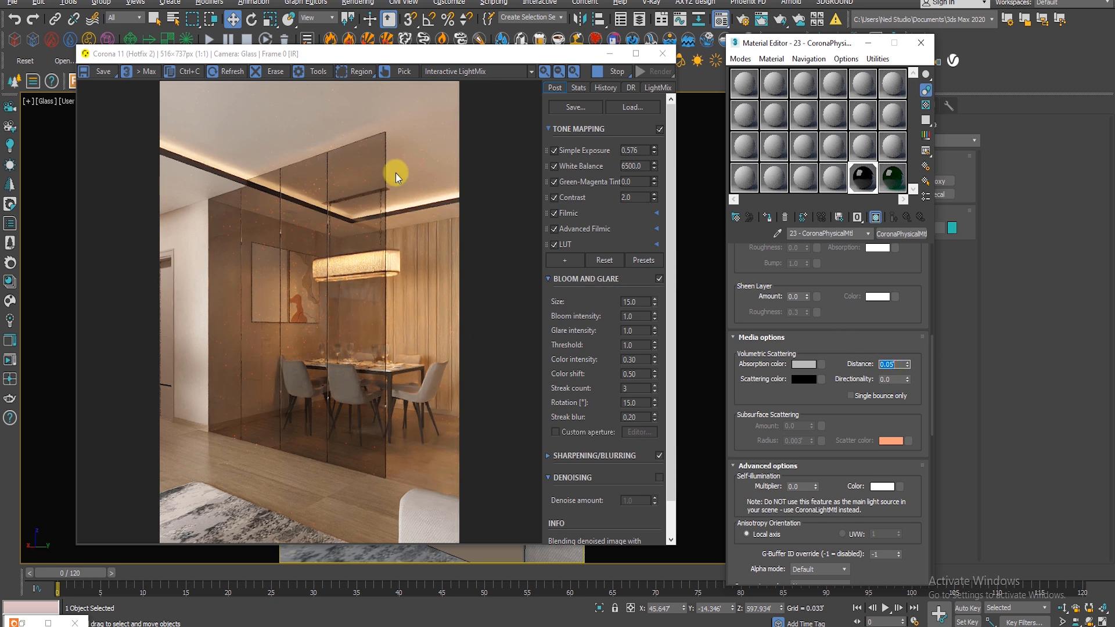
Set material 23's volumetric scattering distance to 0.1 and compare the glass tint up close in the render.
{"action": "scroll", "coordinate": [382, 391], "scroll_direction": "up", "scroll_amount": 1}
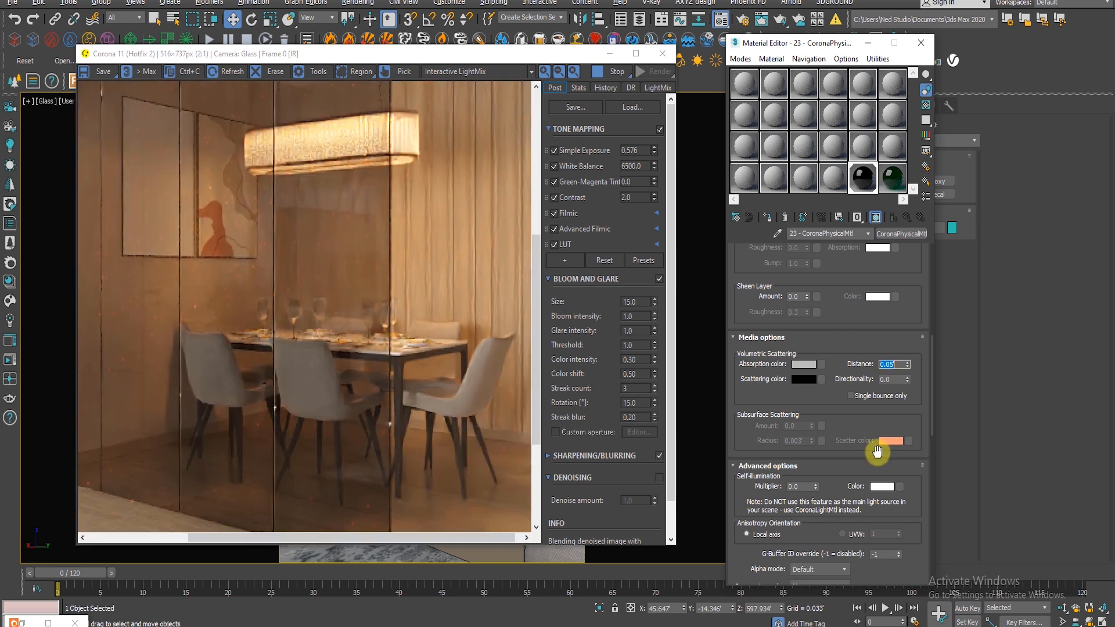
{"action": "type", "text": "0.1"}
{"action": "key", "text": "Return"}
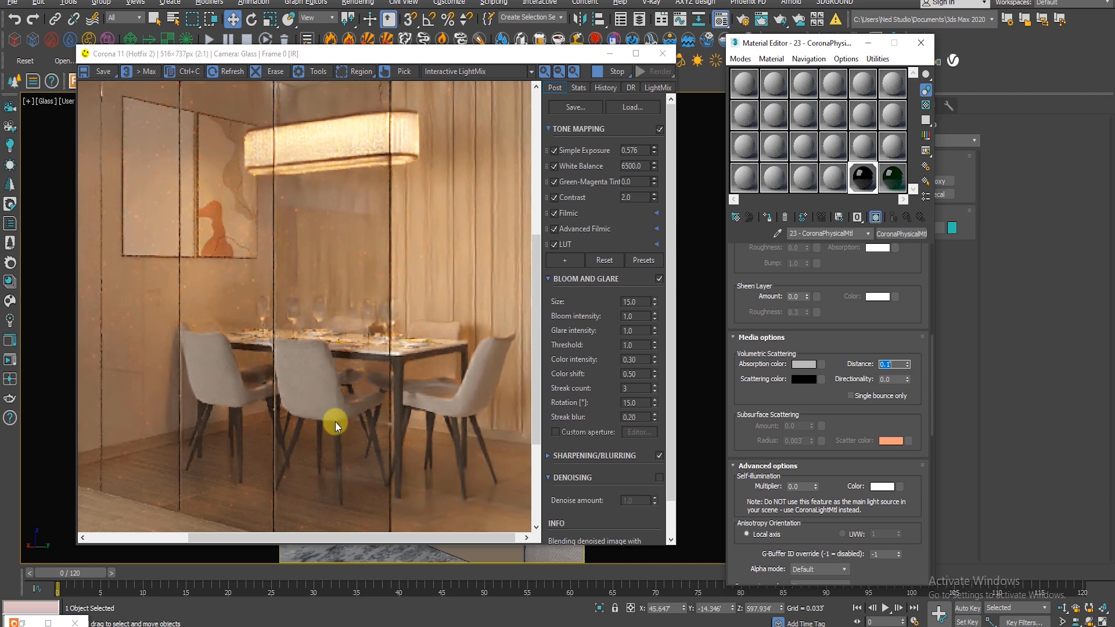
{"action": "scroll", "coordinate": [390, 120], "scroll_direction": "down", "scroll_amount": 1}
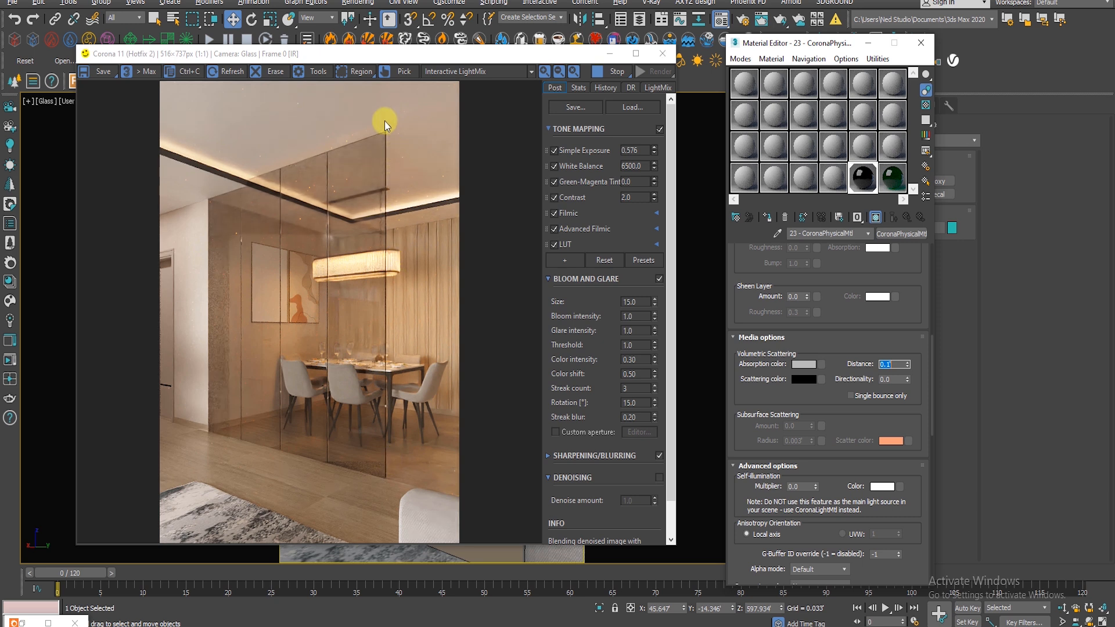
Limit the interactive render to a narrow region around the free end of the glass partition.
{"action": "left_click", "coordinate": [353, 72]}
{"action": "left_click_drag", "start_coordinate": [364, 122], "coordinate": [403, 483]}
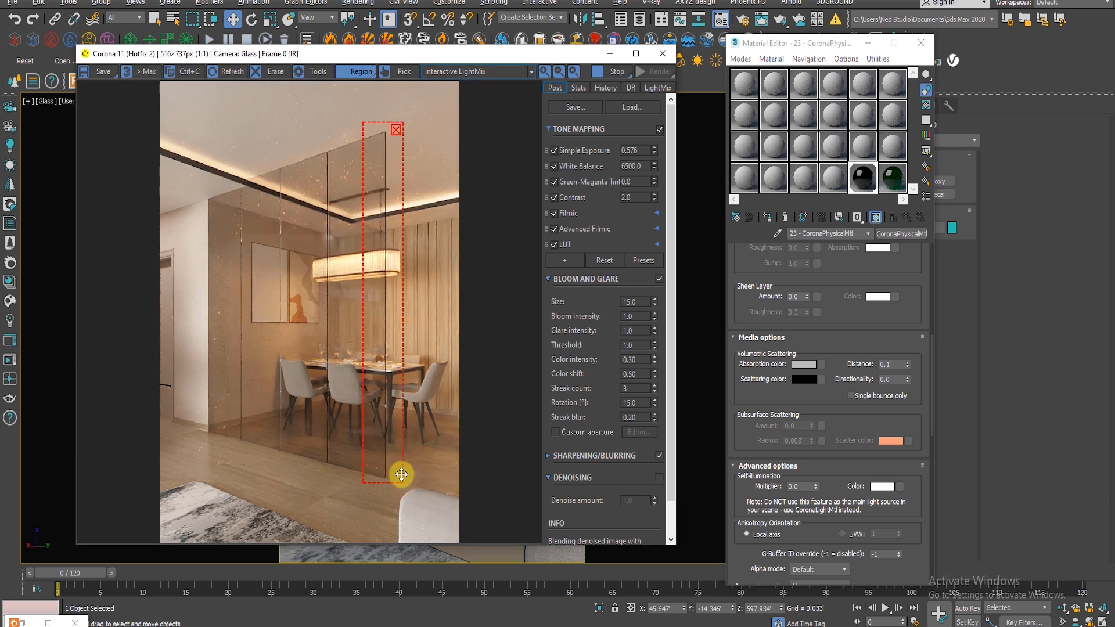
{"action": "scroll", "coordinate": [402, 475], "scroll_direction": "up", "scroll_amount": 1}
{"action": "middle_click_drag", "start_coordinate": [389, 258], "coordinate": [382, 312]}
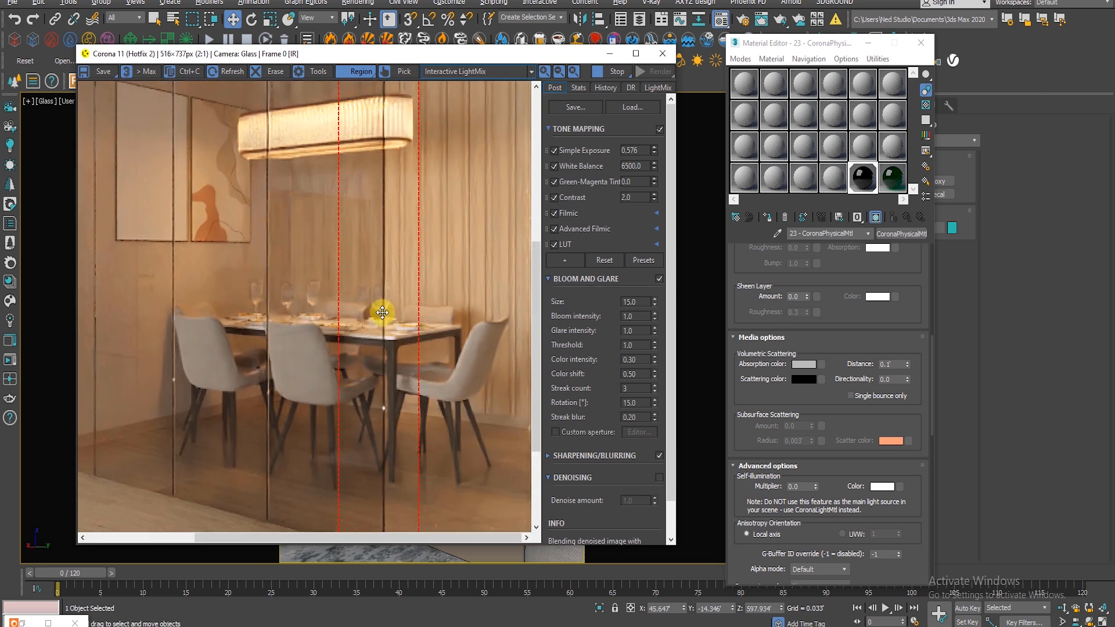
Set material 23's volumetric scattering distance to 0.5 and widen the render region to cover the whole glass partition.
{"action": "double_click", "coordinate": [893, 365]}
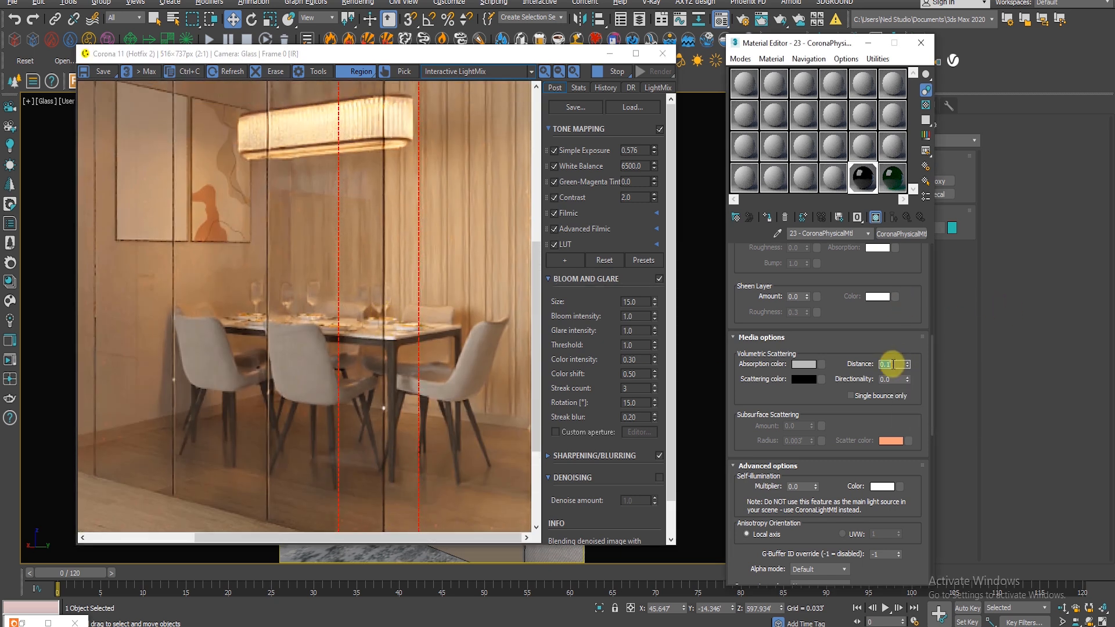
{"action": "type", "text": ".5"}
{"action": "key", "text": "Return"}
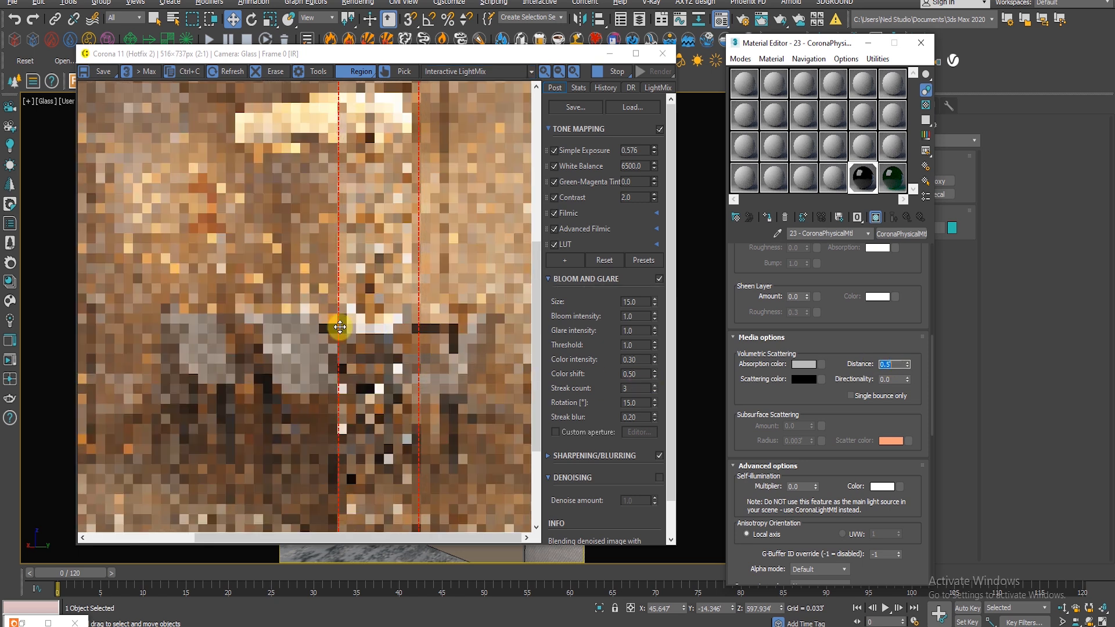
{"action": "scroll", "coordinate": [361, 323], "scroll_direction": "down", "scroll_amount": 1}
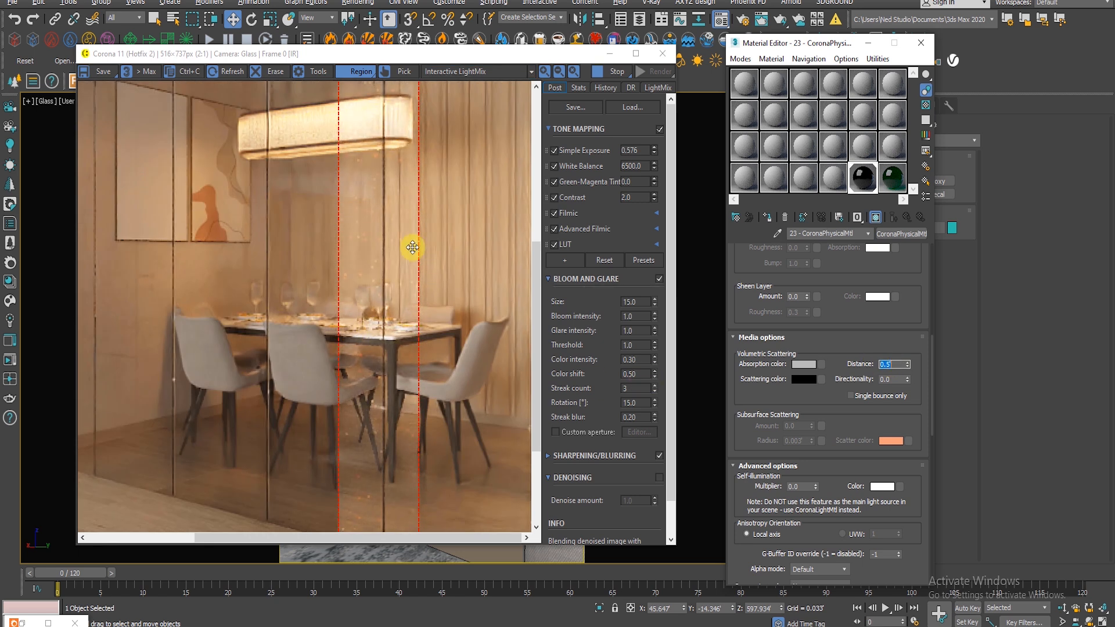
{"action": "left_click_drag", "start_coordinate": [363, 246], "coordinate": [191, 283]}
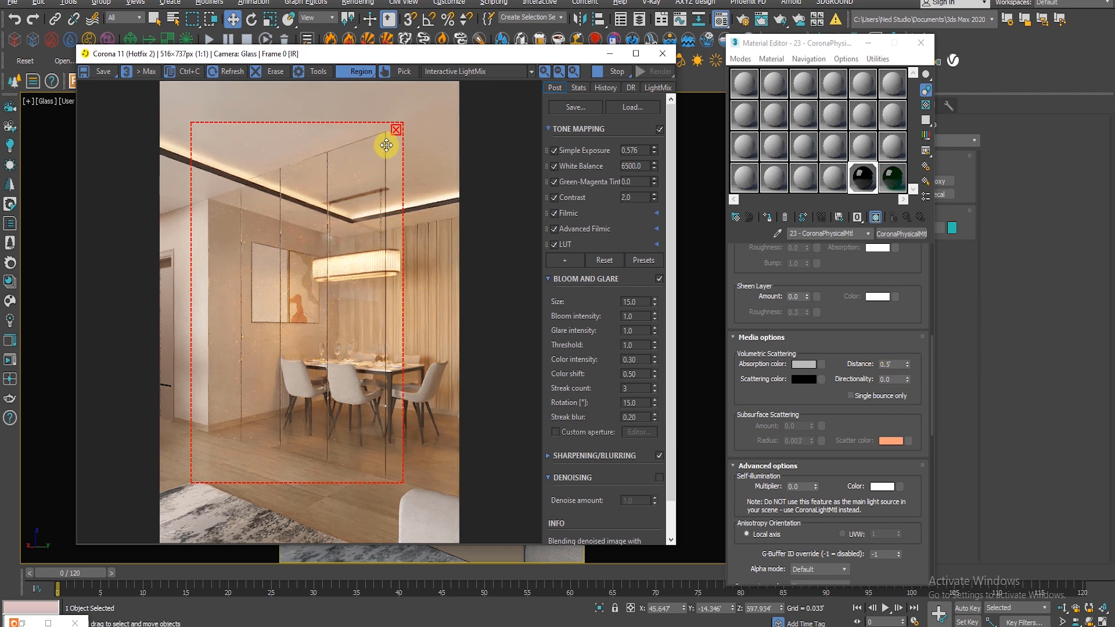
Set material 23's volumetric scattering distance to 0.3 and check the partition in the render.
{"action": "scroll", "coordinate": [388, 144], "scroll_direction": "up", "scroll_amount": 1}
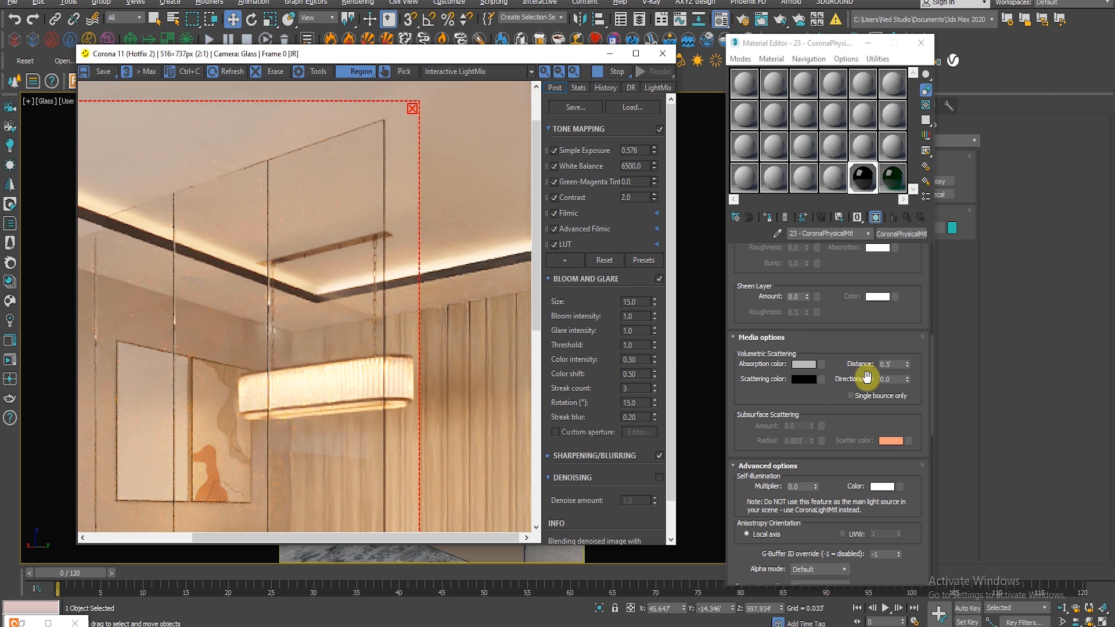
{"action": "double_click", "coordinate": [894, 364]}
{"action": "type", "text": "0.3"}
{"action": "key", "text": "Return"}
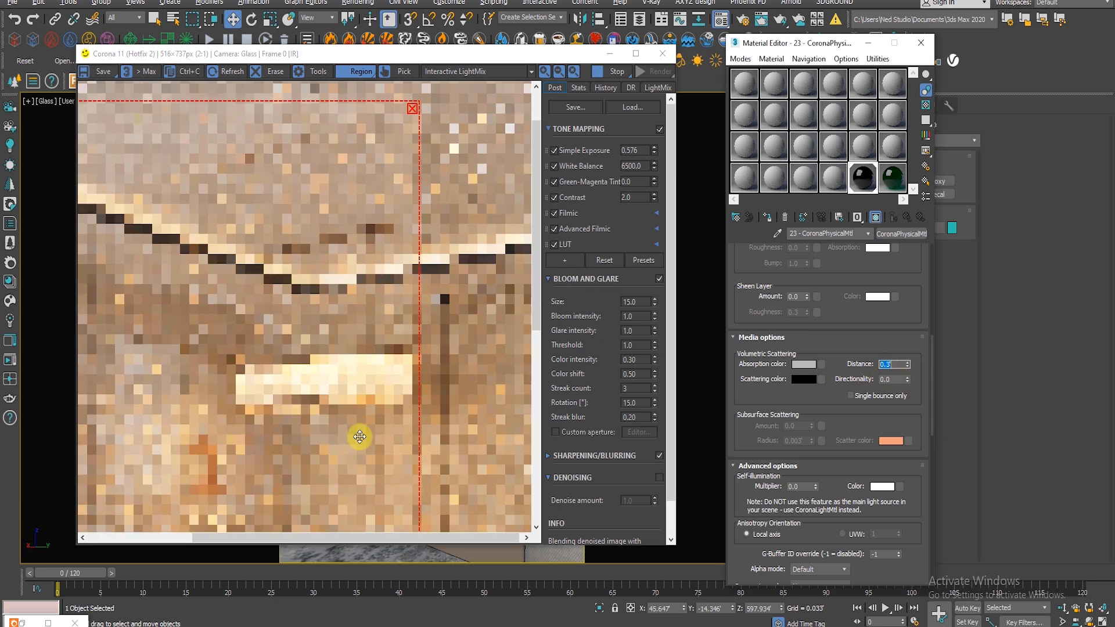
{"action": "scroll", "coordinate": [359, 437], "scroll_direction": "down", "scroll_amount": 1}
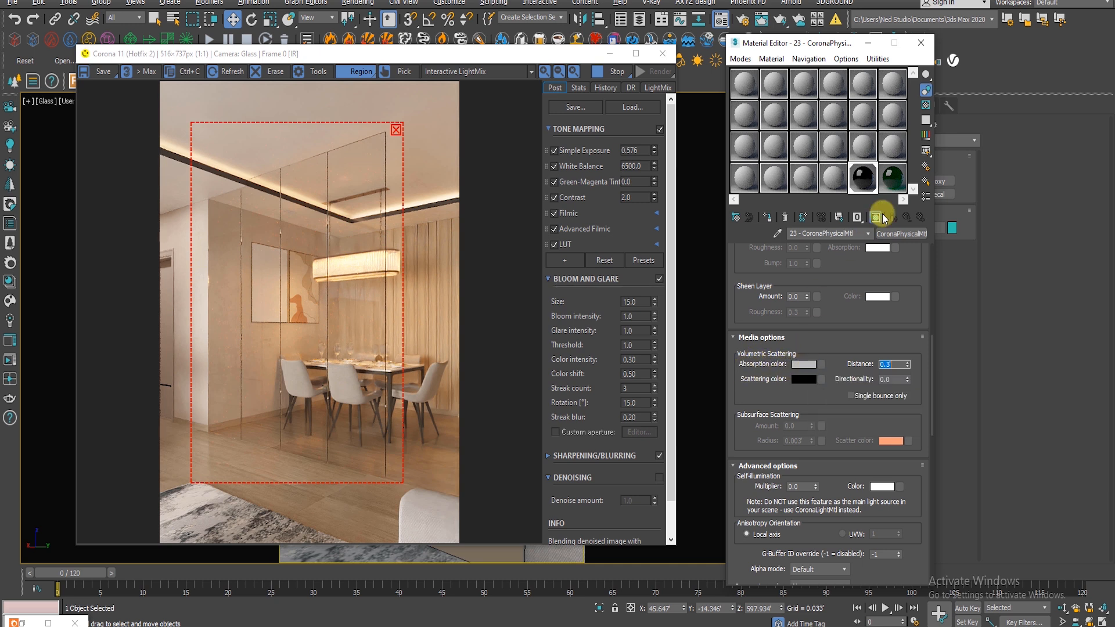
Copy the volumetric absorption color of material 24, the Glass architectural preset, into material 23's absorption color.
{"action": "left_click", "coordinate": [895, 186]}
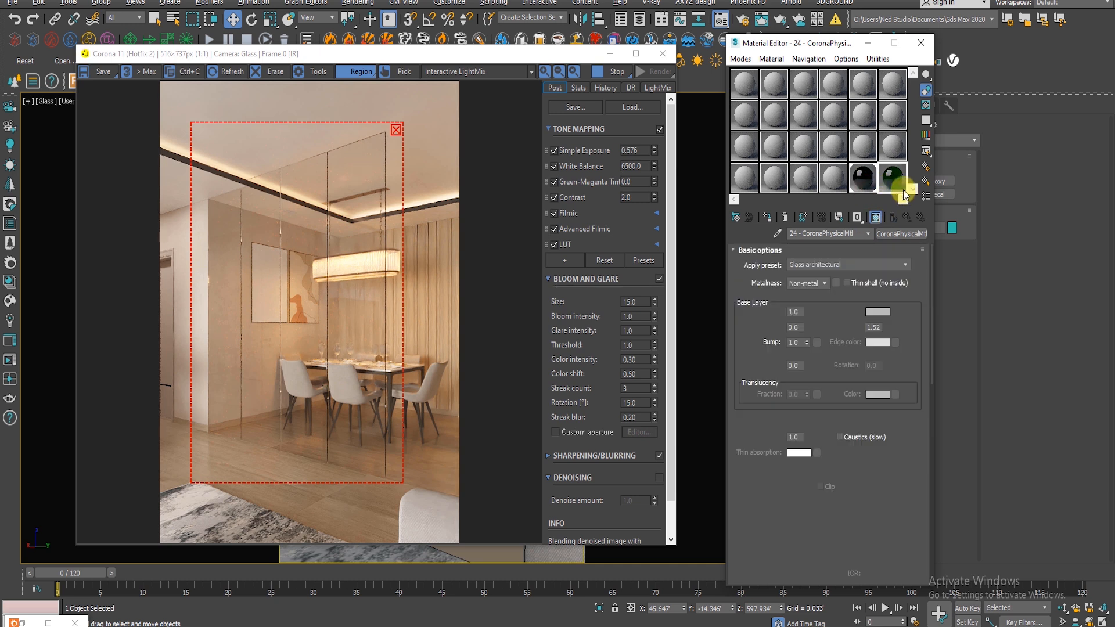
{"action": "left_click_drag", "start_coordinate": [753, 473], "coordinate": [792, 231]}
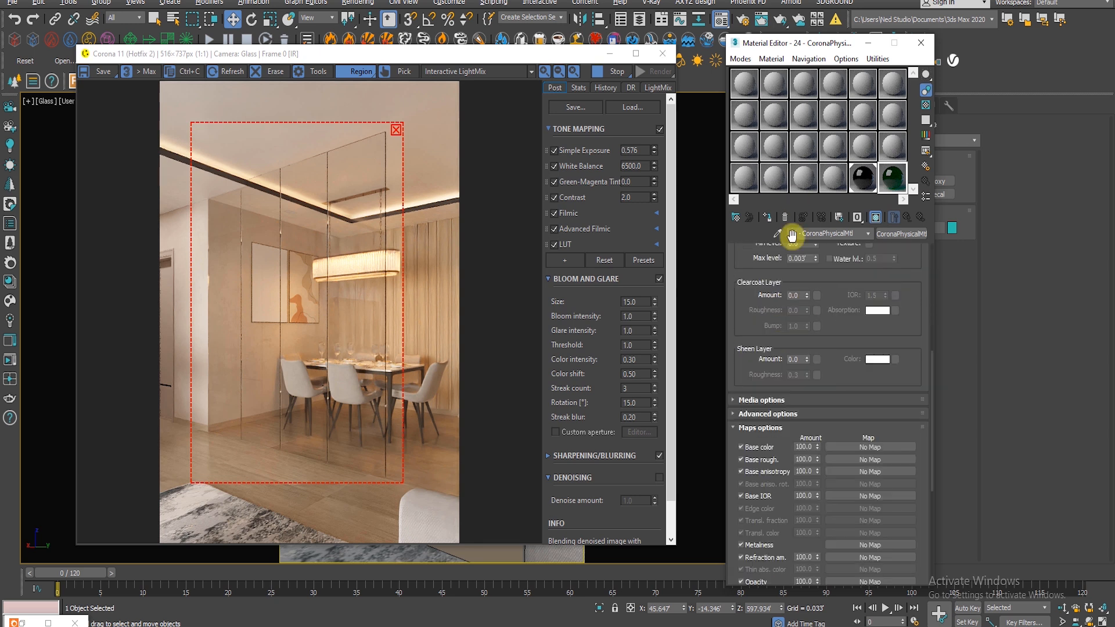
{"action": "left_click", "coordinate": [745, 400]}
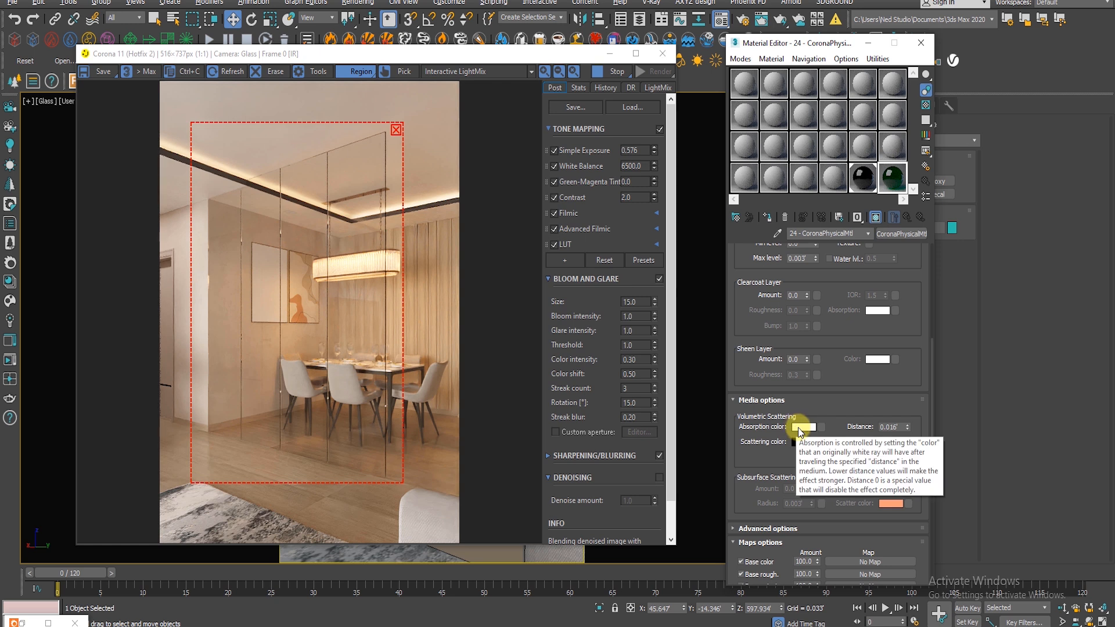
{"action": "left_click", "coordinate": [802, 427]}
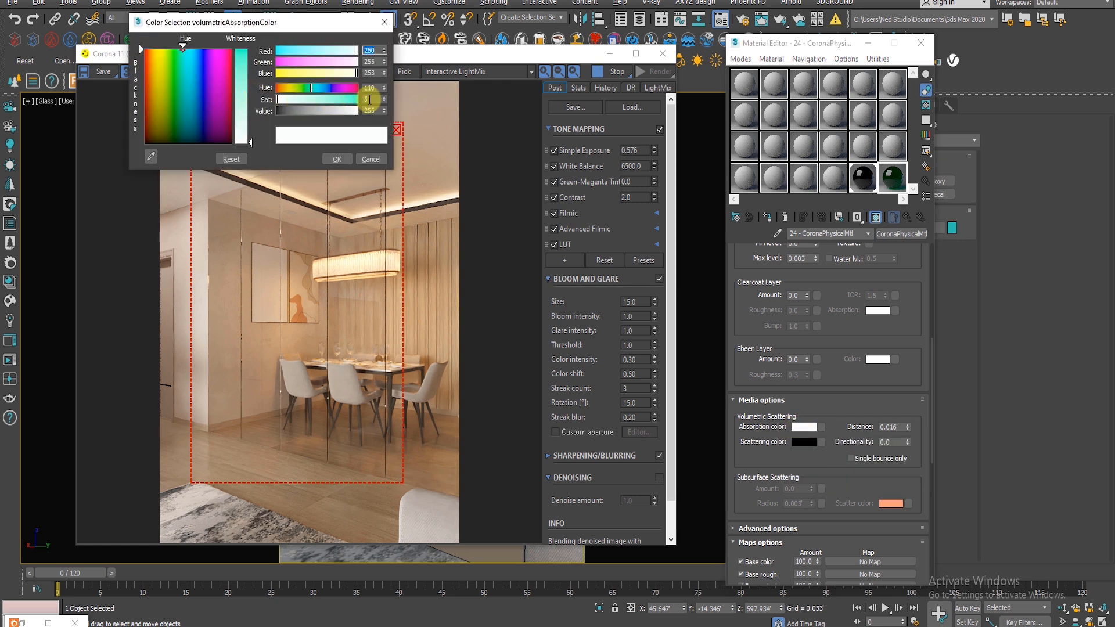
{"action": "left_click", "coordinate": [371, 159]}
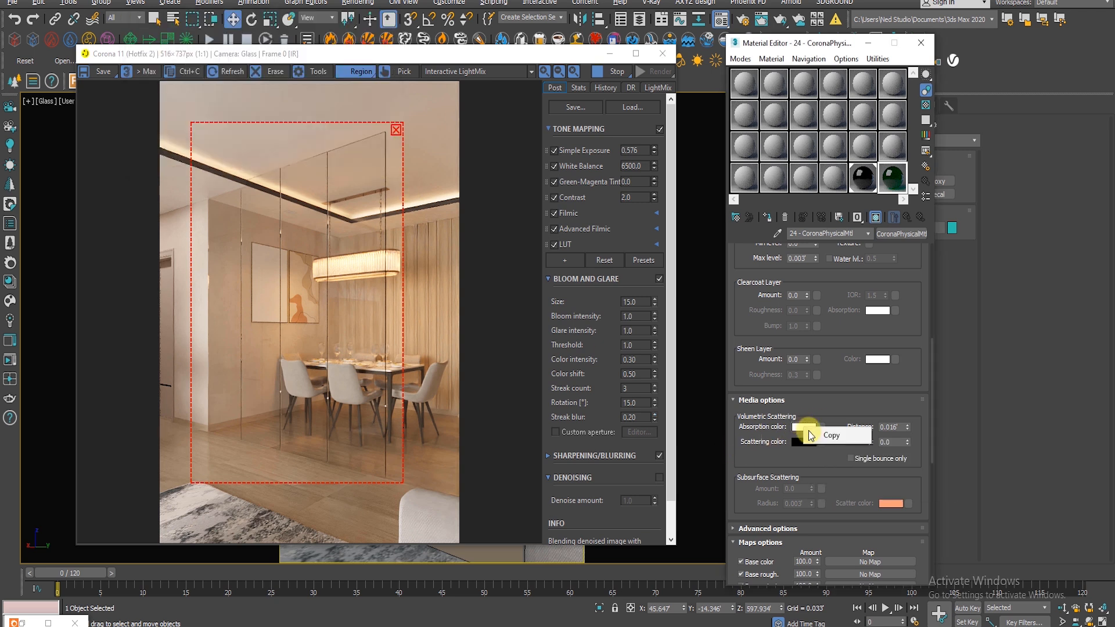
{"action": "left_click", "coordinate": [864, 180]}
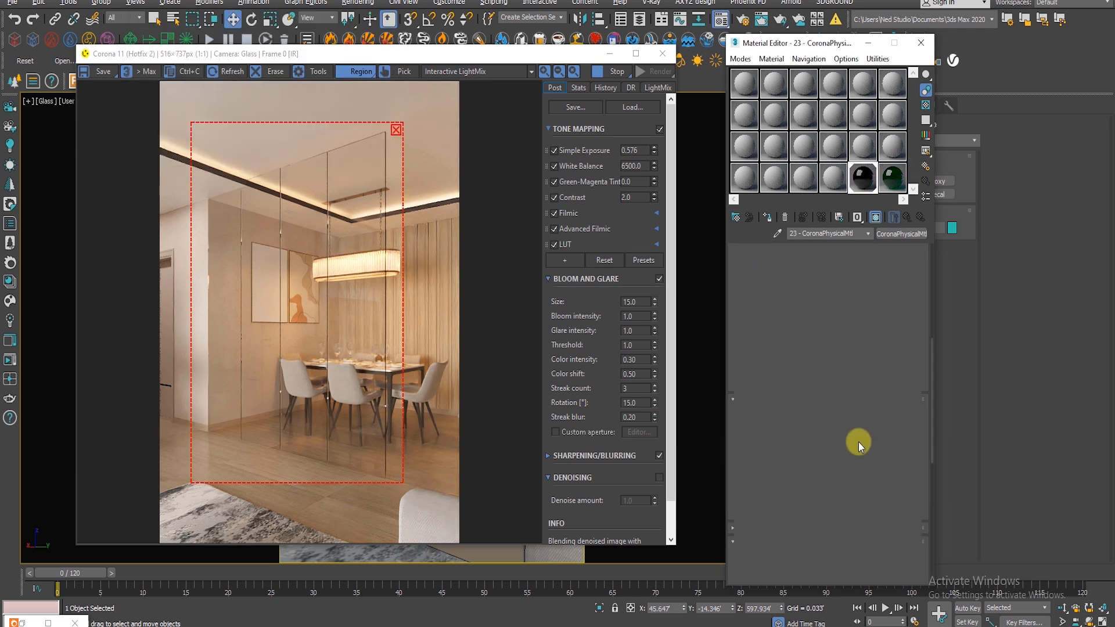
{"action": "right_click", "coordinate": [799, 367]}
{"action": "left_click", "coordinate": [807, 387]}
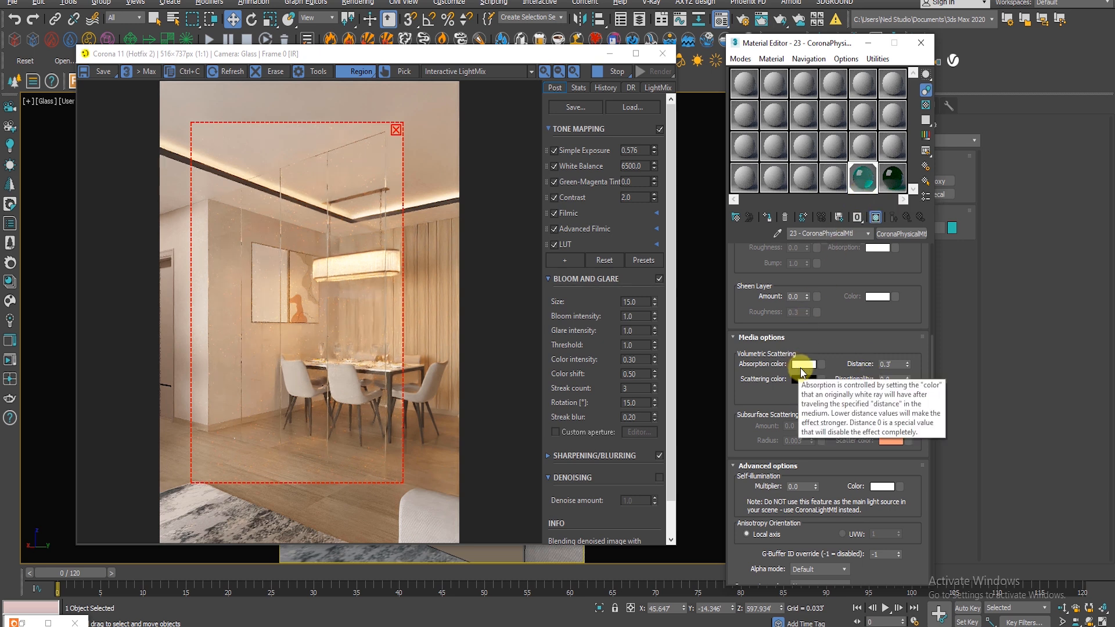
Reduce material 23's volumetric scattering distance to 0.05 with the copied absorption color.
{"action": "double_click", "coordinate": [896, 366]}
{"action": "key", "text": "Return"}
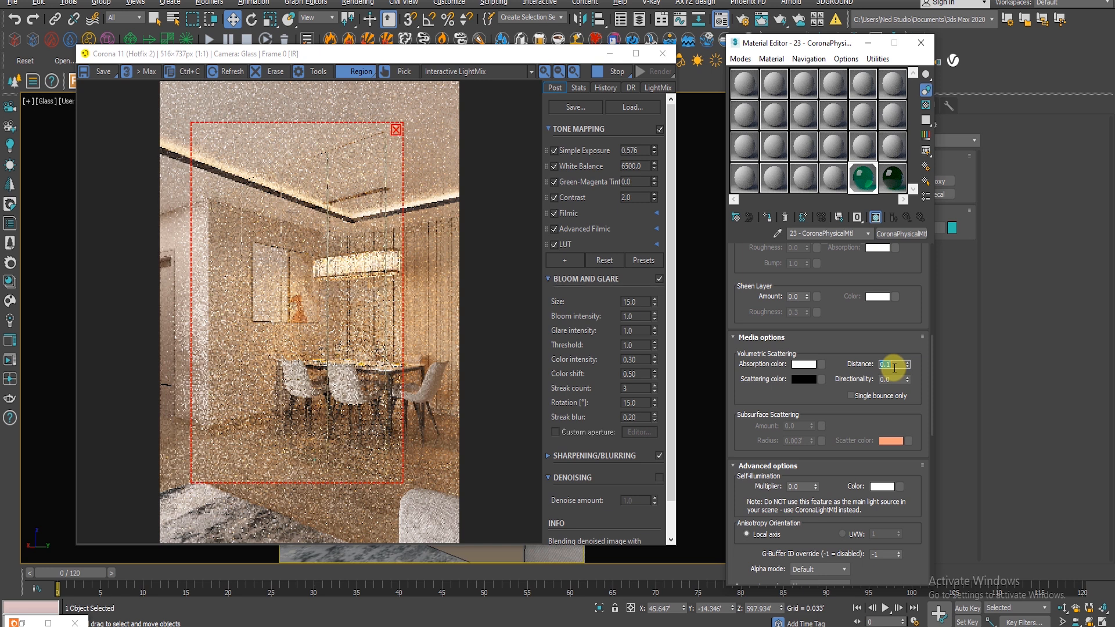
{"action": "key", "text": "Return"}
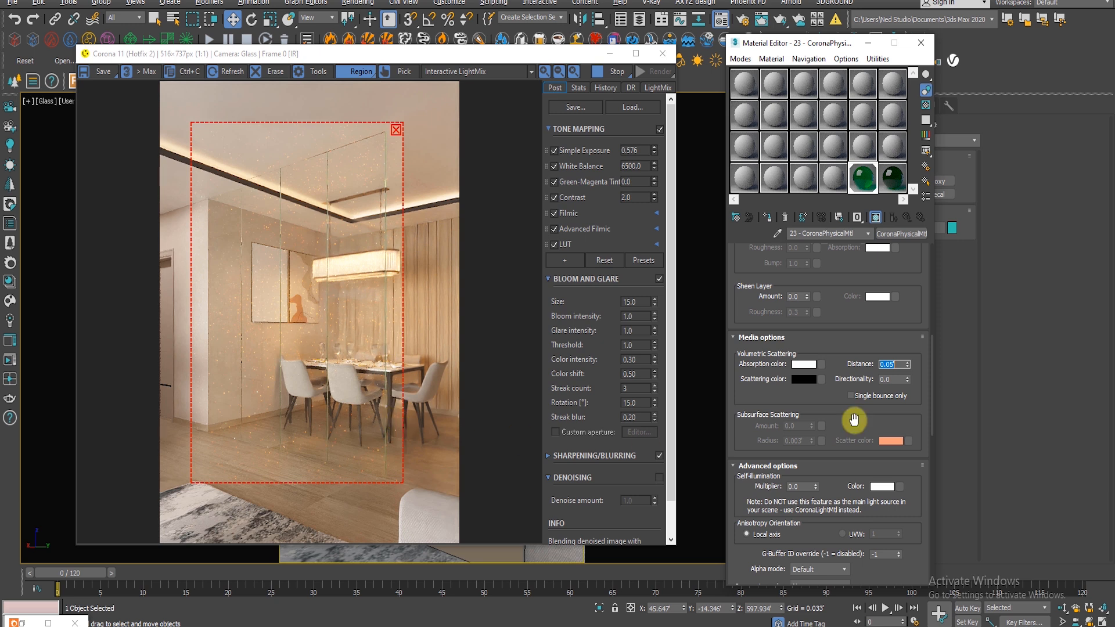
Set material 23's volumetric scattering distance to 0.01 and inspect the tinted glass edges in the render.
{"action": "type", "text": "1"}
{"action": "key", "text": "Return"}
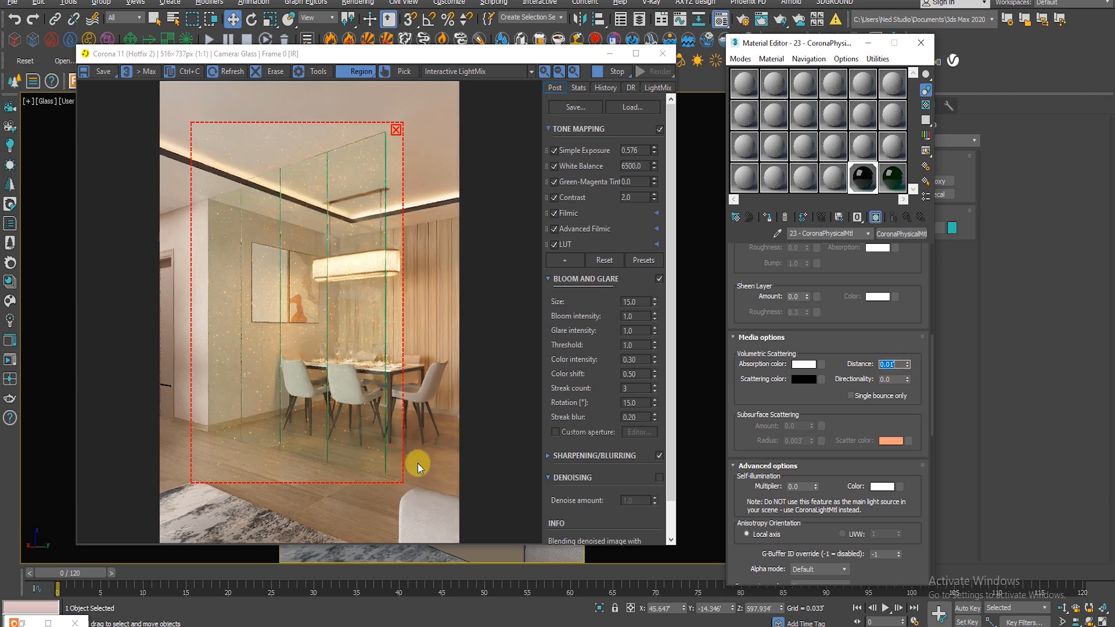
{"action": "scroll", "coordinate": [385, 440], "scroll_direction": "up", "scroll_amount": 1}
{"action": "scroll", "coordinate": [384, 440], "scroll_direction": "down", "scroll_amount": 1}
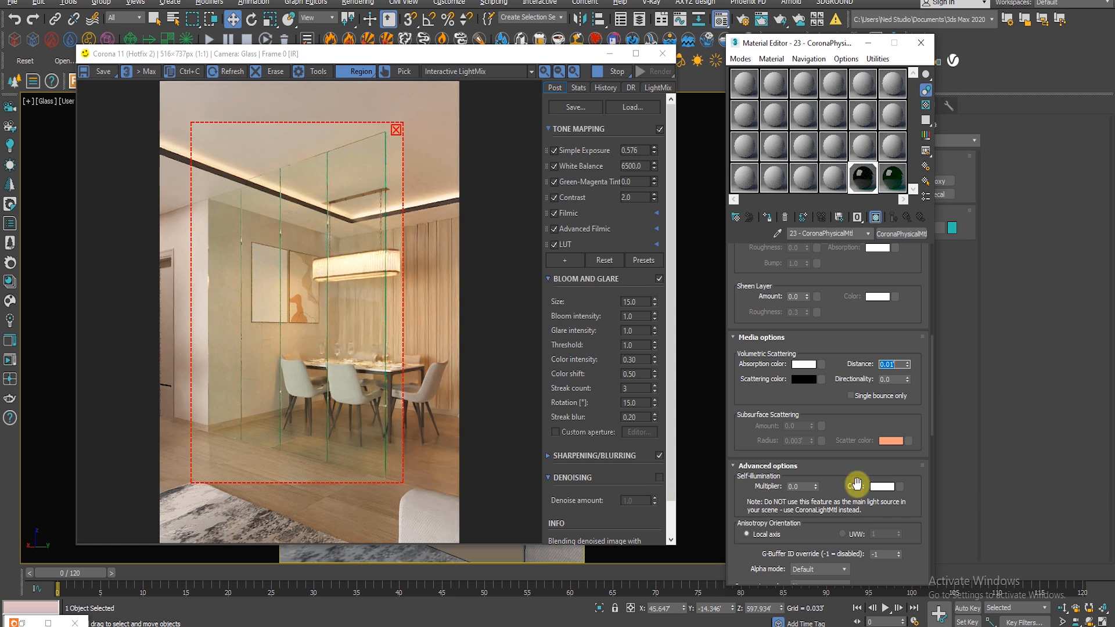
Shift material 23's volumetric absorption color to a faint yellow with RGB 254, 255, 250.
{"action": "left_click", "coordinate": [811, 366]}
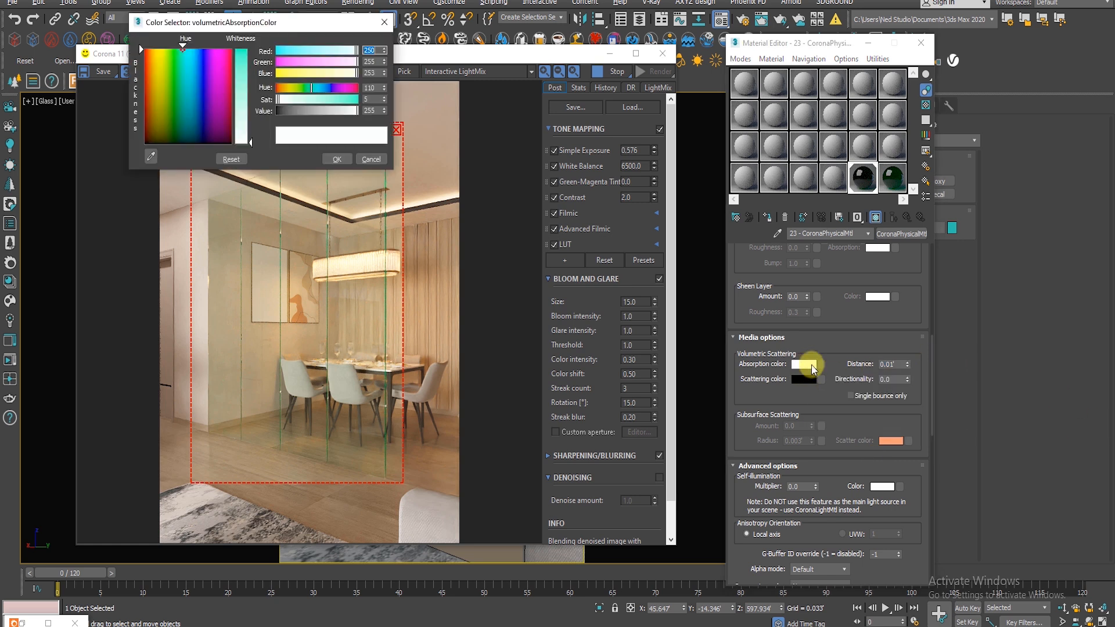
{"action": "left_click_drag", "start_coordinate": [309, 24], "coordinate": [757, 307]}
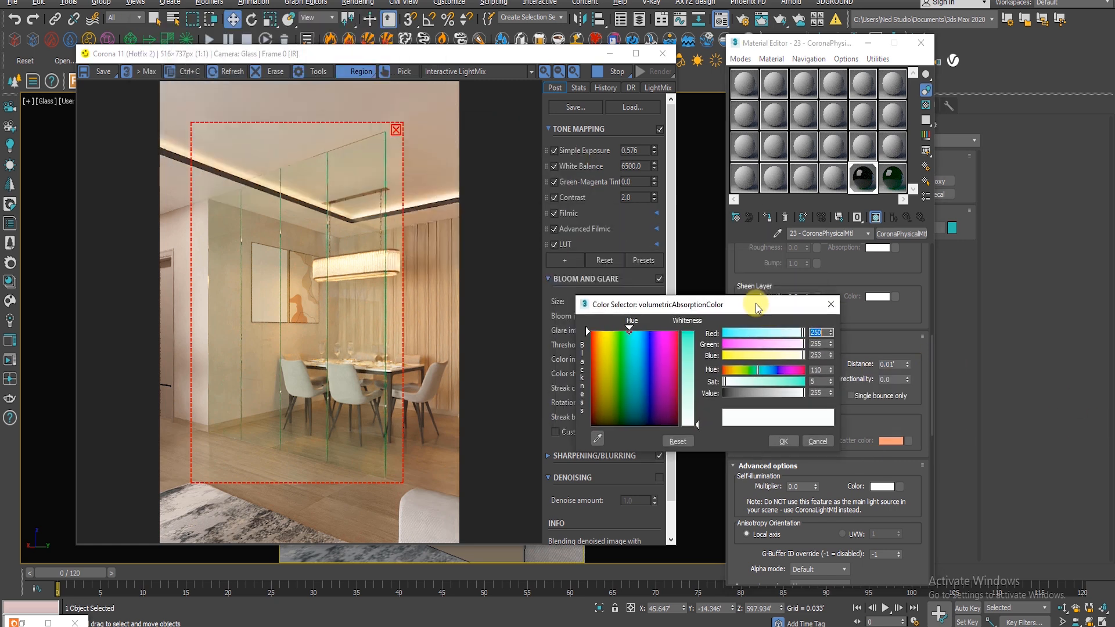
{"action": "left_click_drag", "start_coordinate": [756, 372], "coordinate": [740, 371]}
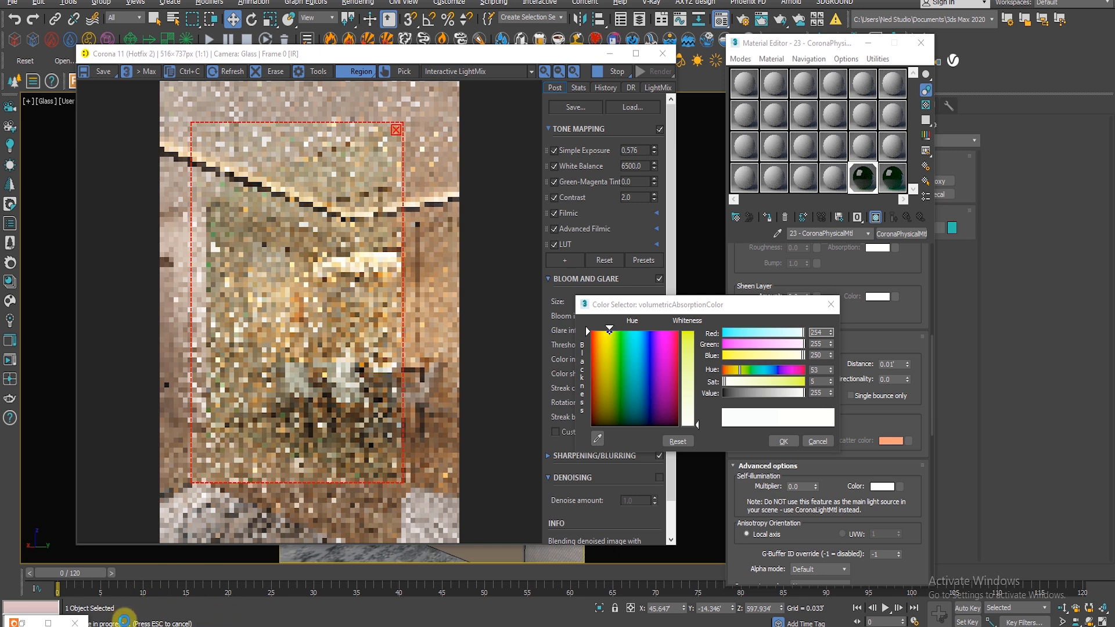
{"action": "left_click", "coordinate": [827, 335]}
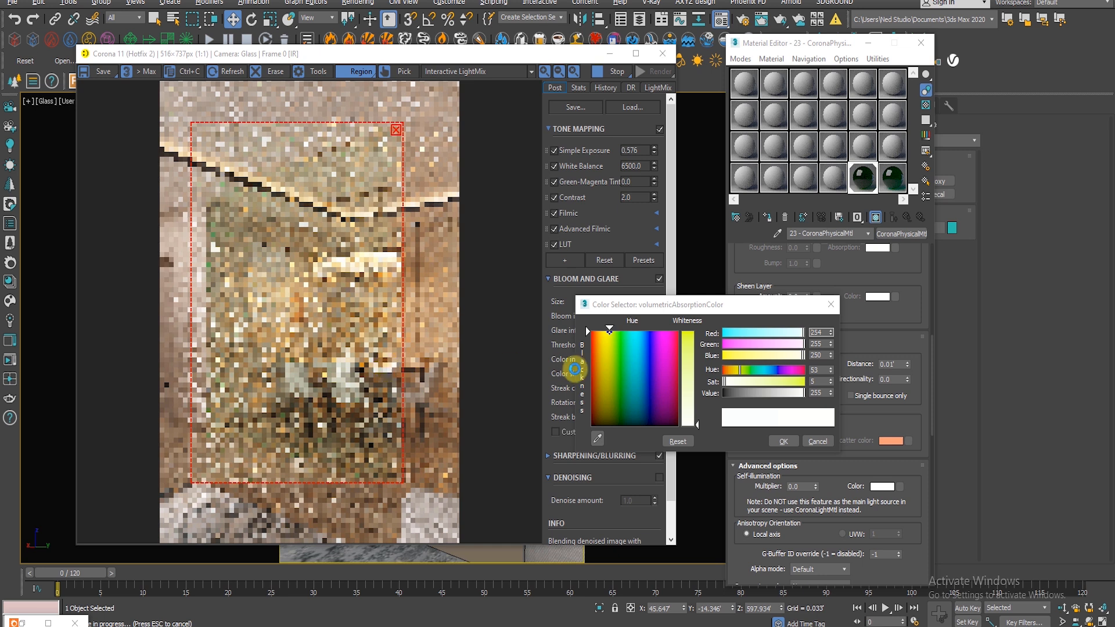
{"action": "left_click", "coordinate": [780, 441]}
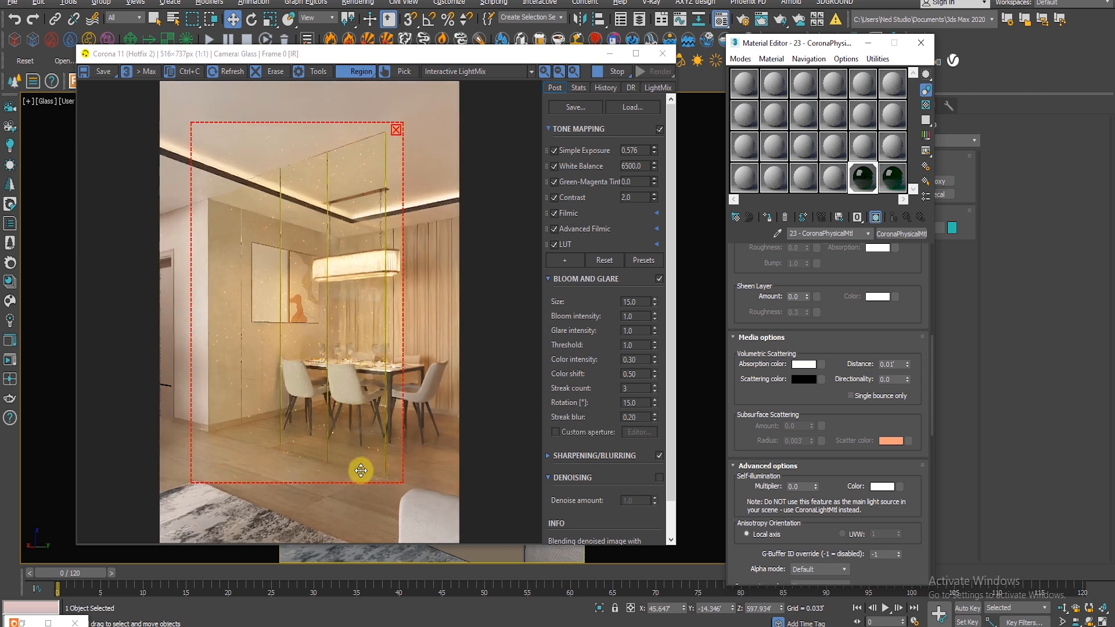
Change material 23's volumetric absorption color to a faint orange with RGB 255, 251, 250.
{"action": "left_click", "coordinate": [804, 365]}
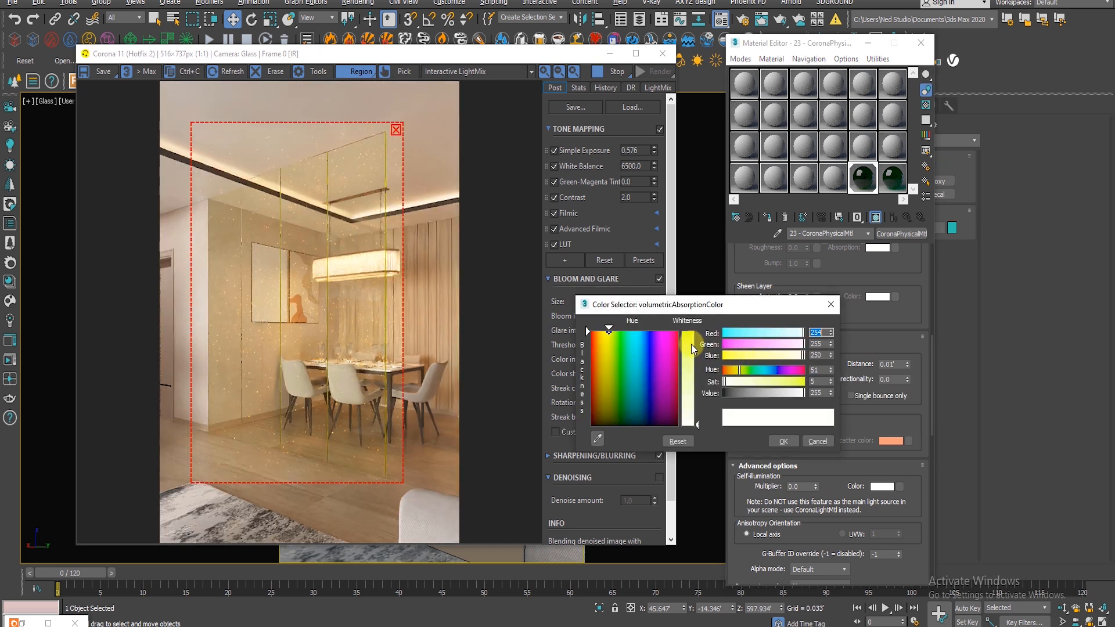
{"action": "left_click_drag", "start_coordinate": [615, 334], "coordinate": [593, 330]}
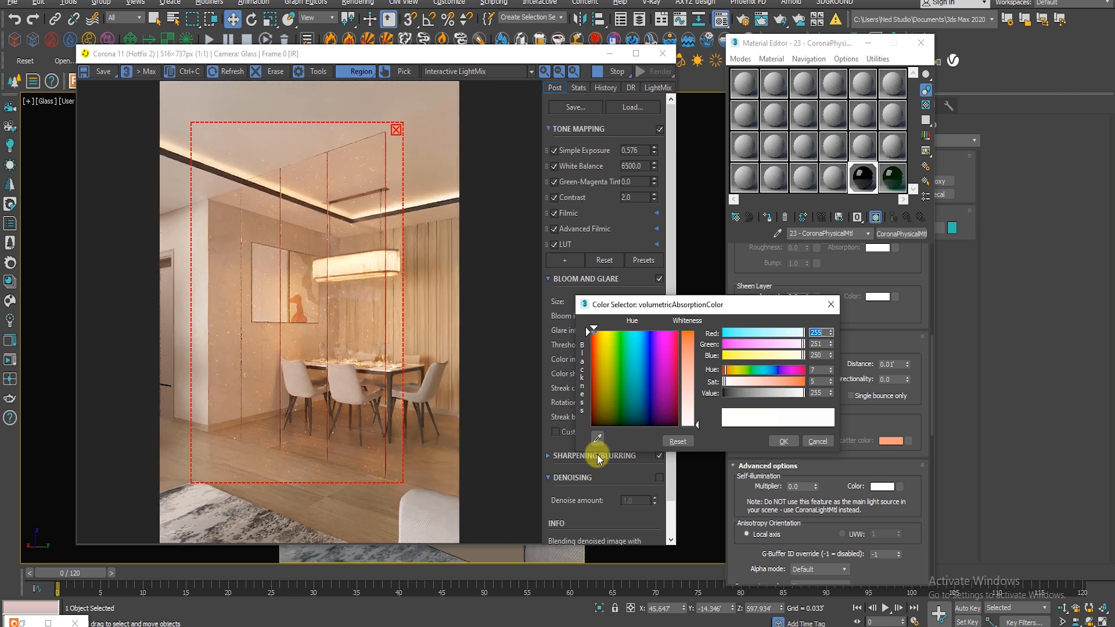
{"action": "left_click", "coordinate": [783, 443]}
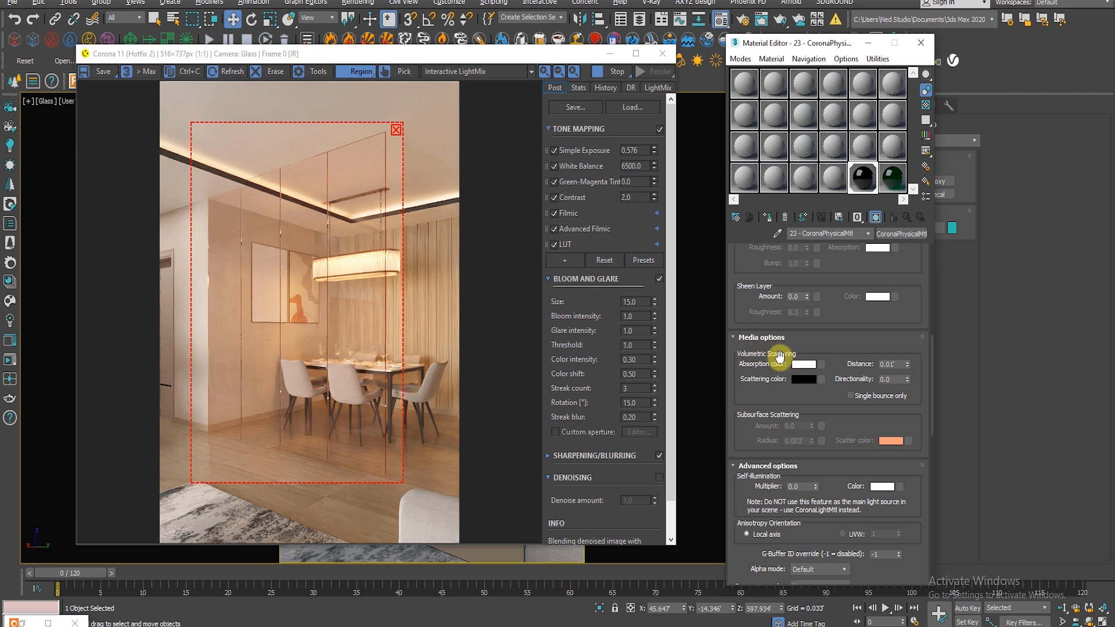
Change material 23's volumetric absorption color to a neutral gray with RGB 122, 122, 122.
{"action": "left_click", "coordinate": [804, 364]}
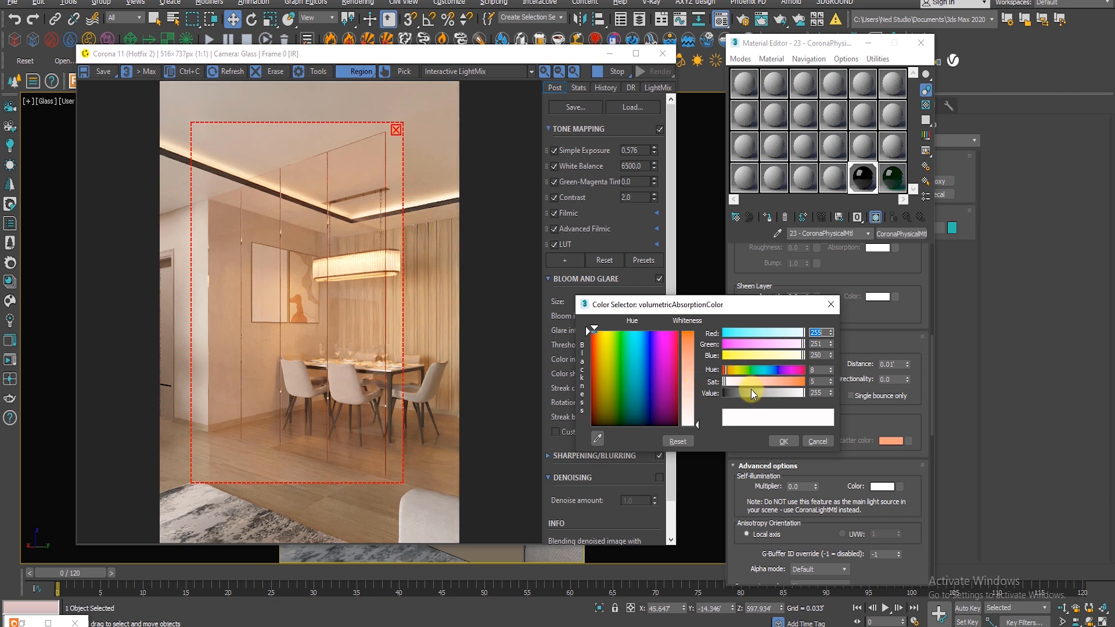
{"action": "left_click_drag", "start_coordinate": [726, 387], "coordinate": [720, 383]}
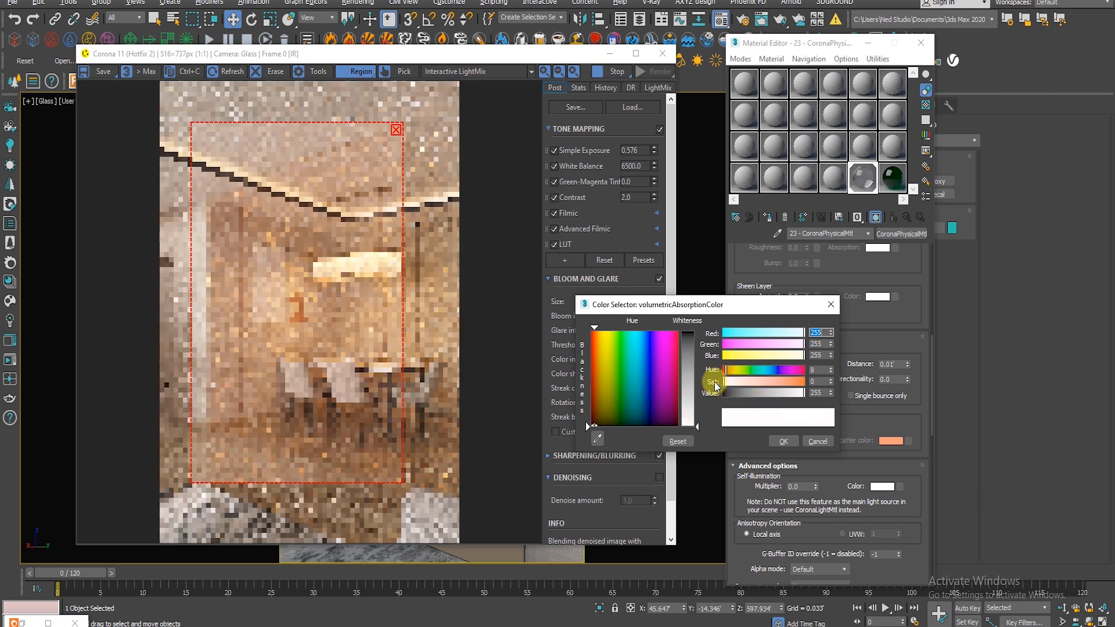
{"action": "left_click_drag", "start_coordinate": [802, 393], "coordinate": [761, 393]}
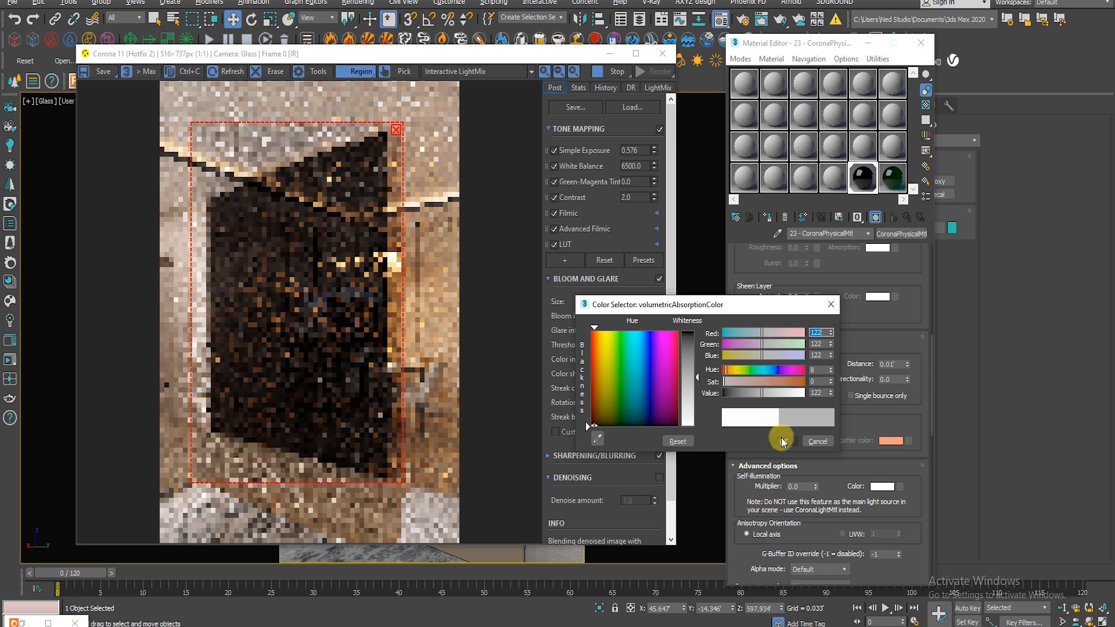
{"action": "left_click", "coordinate": [782, 440]}
Try a volumetric scattering distance of 0.5 on material 23, settling on 0.2 for the gray tint.
{"action": "double_click", "coordinate": [897, 364]}
{"action": "type", "text": "0.5"}
{"action": "key", "text": "Return"}
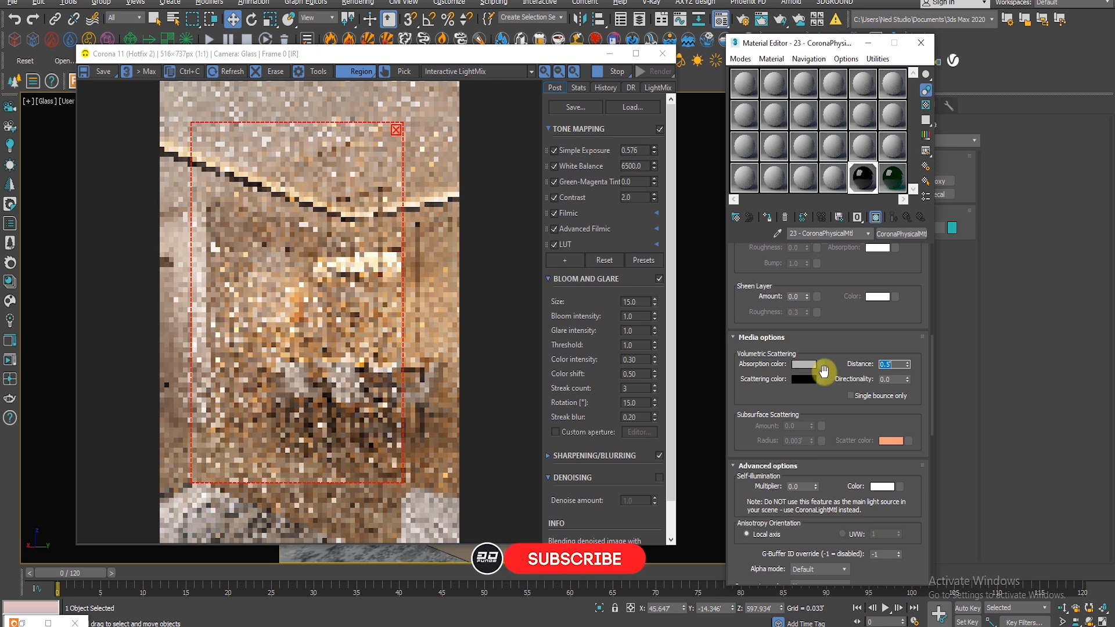
{"action": "type", "text": "0.2"}
{"action": "key", "text": "Return"}
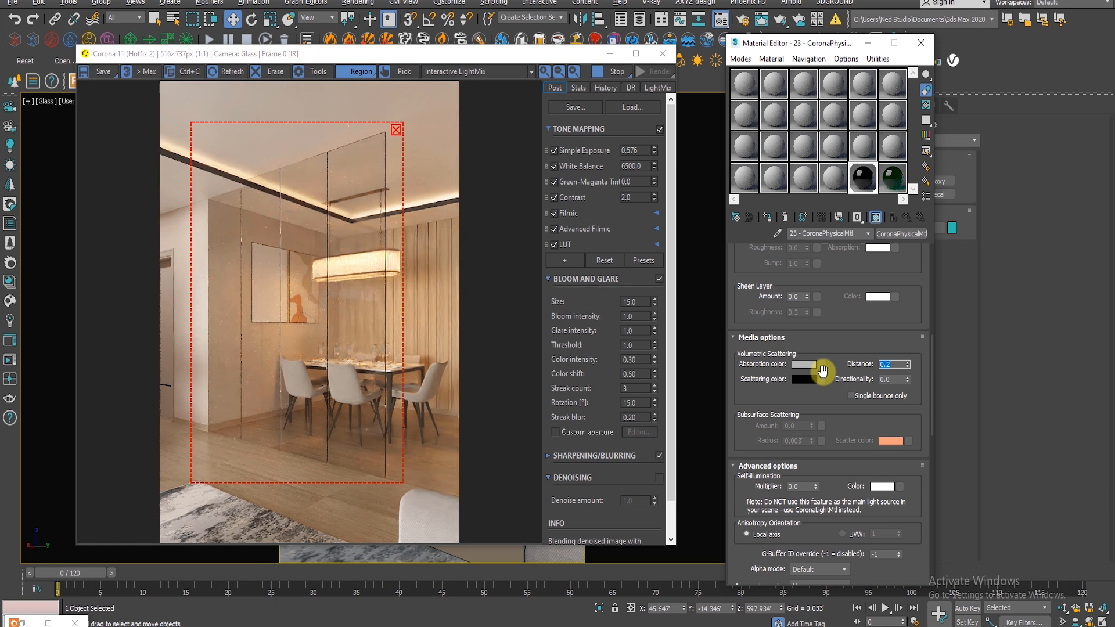
Assign material 24, the green glass, to the selected glass partition.
{"action": "left_click", "coordinate": [828, 185]}
{"action": "left_click", "coordinate": [893, 177]}
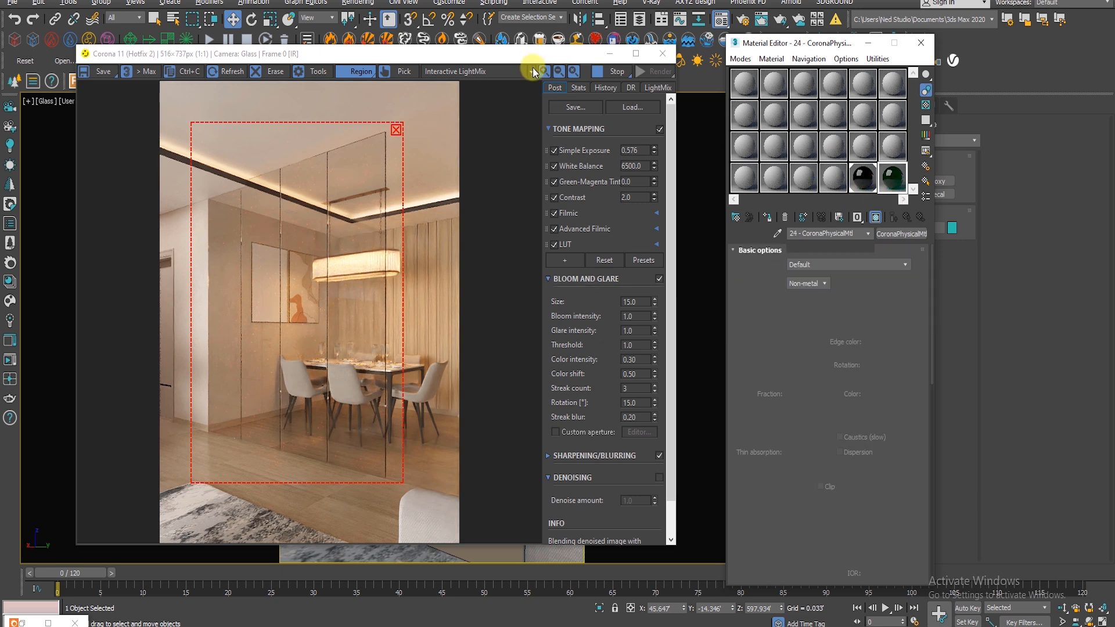
{"action": "left_click_drag", "start_coordinate": [558, 54], "coordinate": [490, 60]}
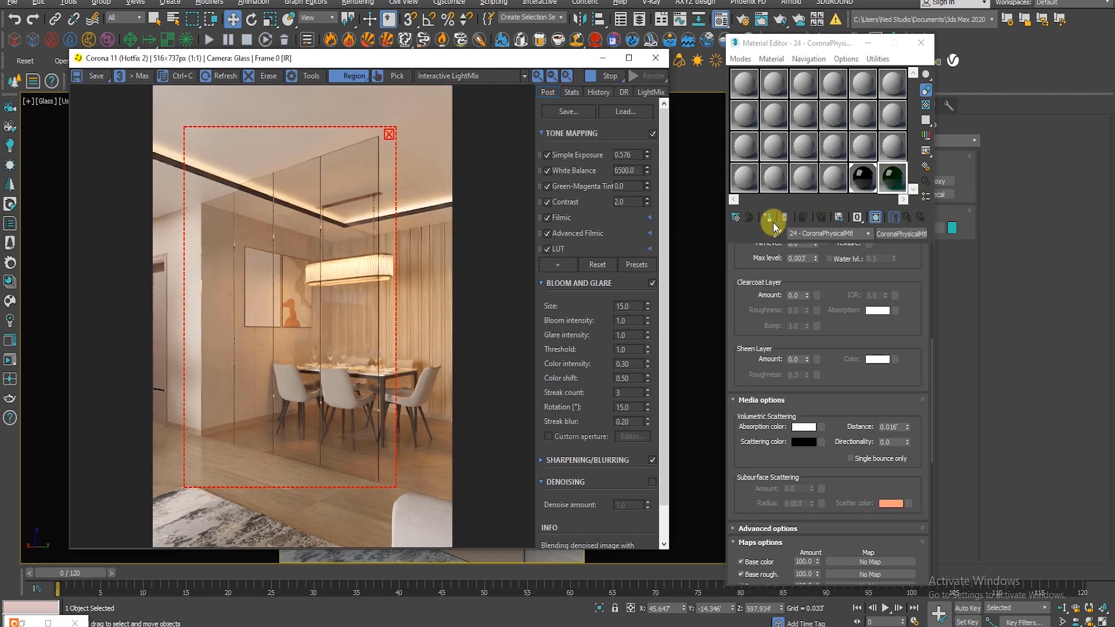
{"action": "left_click", "coordinate": [769, 219]}
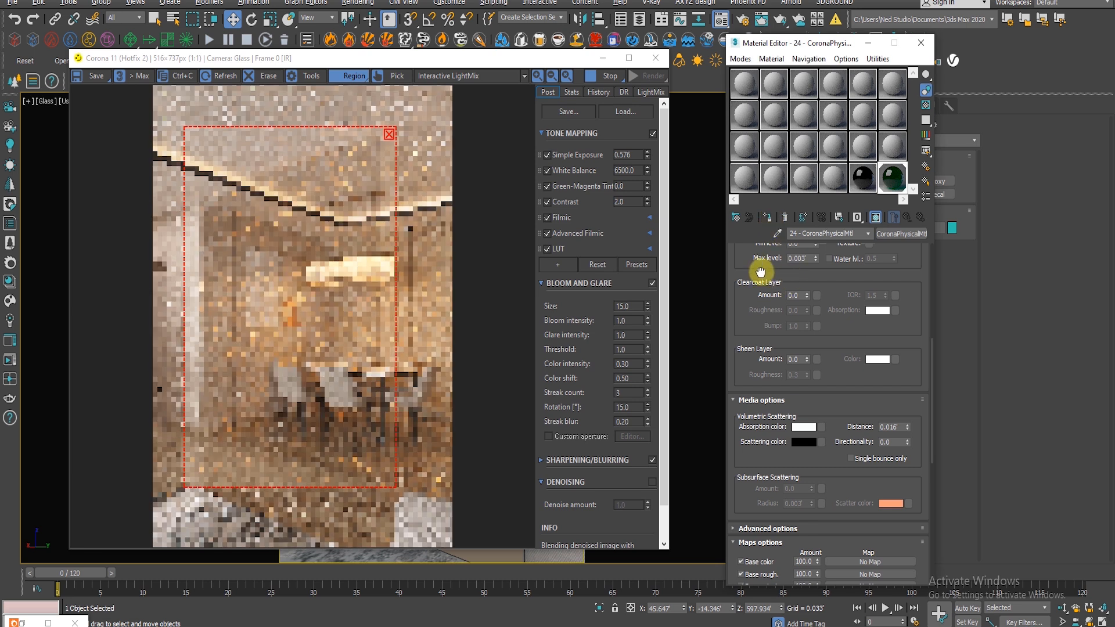
Apply the Glass frosted preset to material 24 and reposition the render window.
{"action": "scroll", "coordinate": [777, 463], "scroll_direction": "up", "scroll_amount": 5}
{"action": "scroll", "coordinate": [773, 401], "scroll_direction": "up", "scroll_amount": 2}
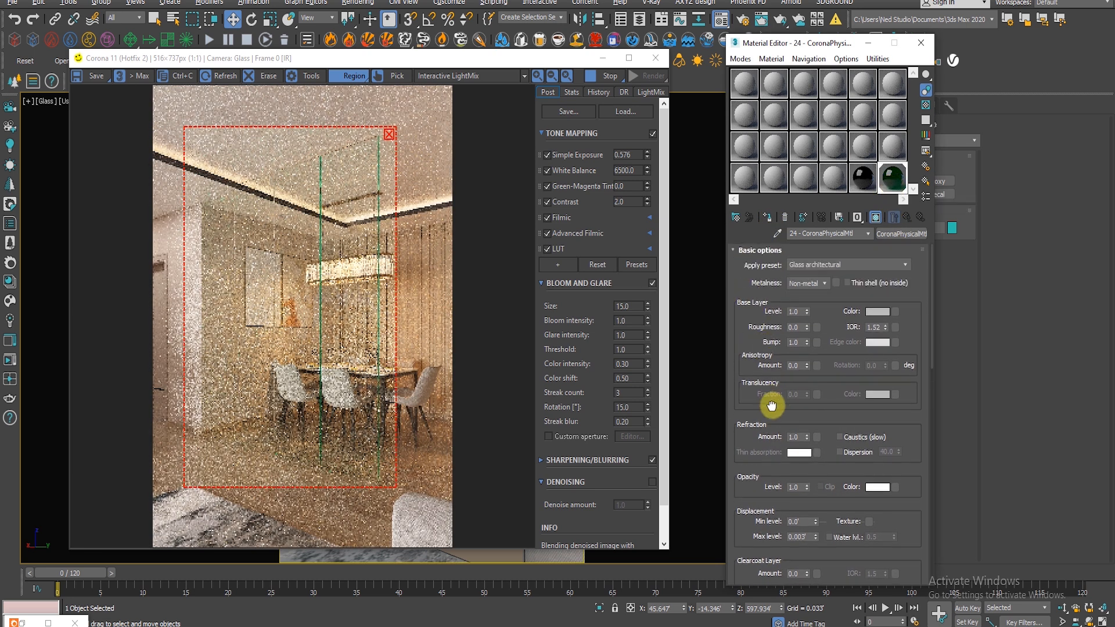
{"action": "left_click", "coordinate": [880, 264]}
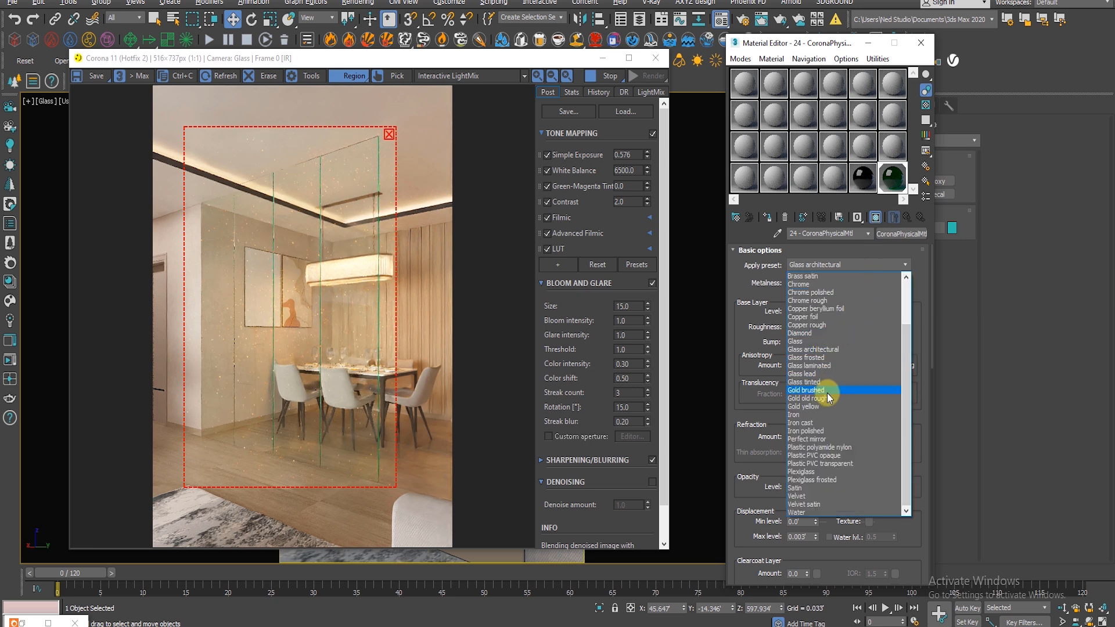
{"action": "left_click", "coordinate": [817, 358]}
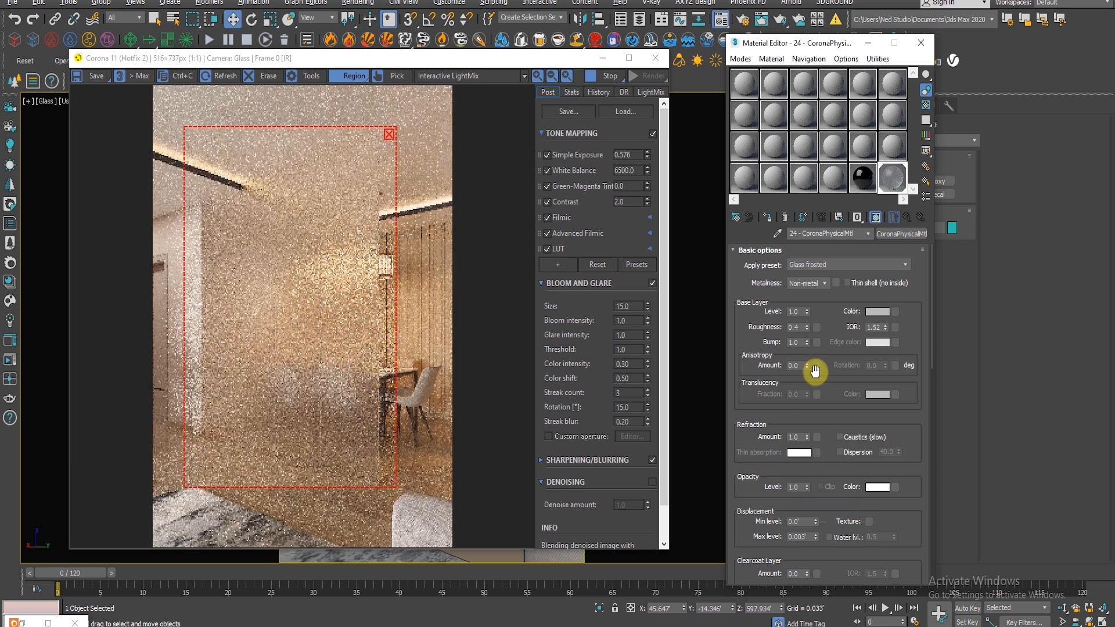
{"action": "mouse_move", "coordinate": [311, 61]}
{"action": "left_mouse_down"}
{"action": "mouse_move", "coordinate": [333, 49]}
{"action": "mouse_move", "coordinate": [321, 51]}
{"action": "left_mouse_up"}
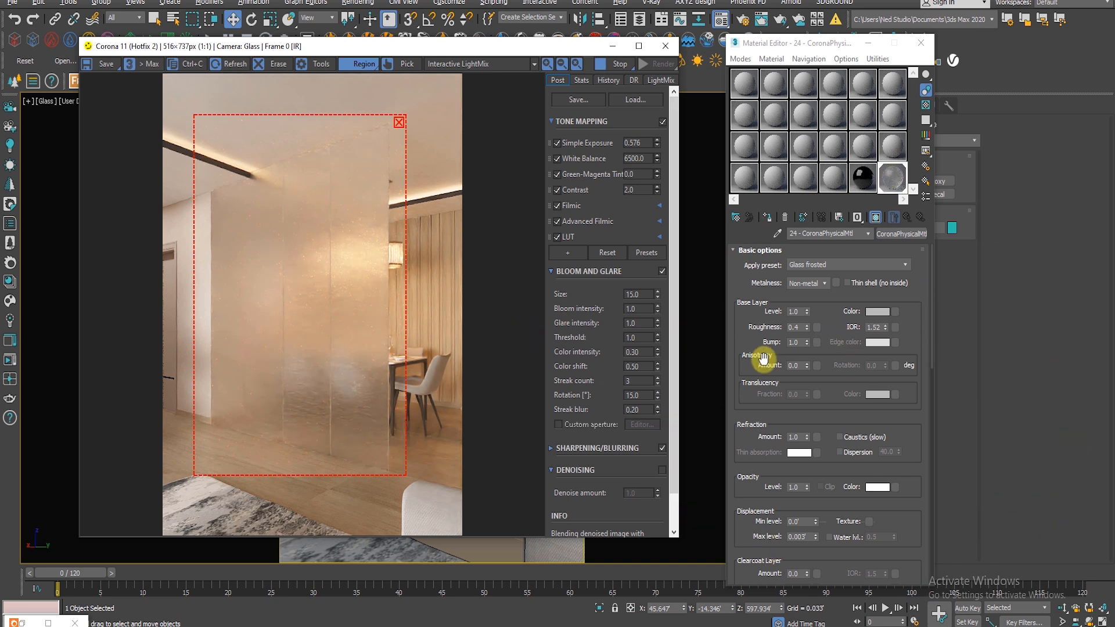
Try a roughness of 0.1 on frosted glass material 24.
{"action": "right_click", "coordinate": [798, 328]}
{"action": "left_click", "coordinate": [781, 334]}
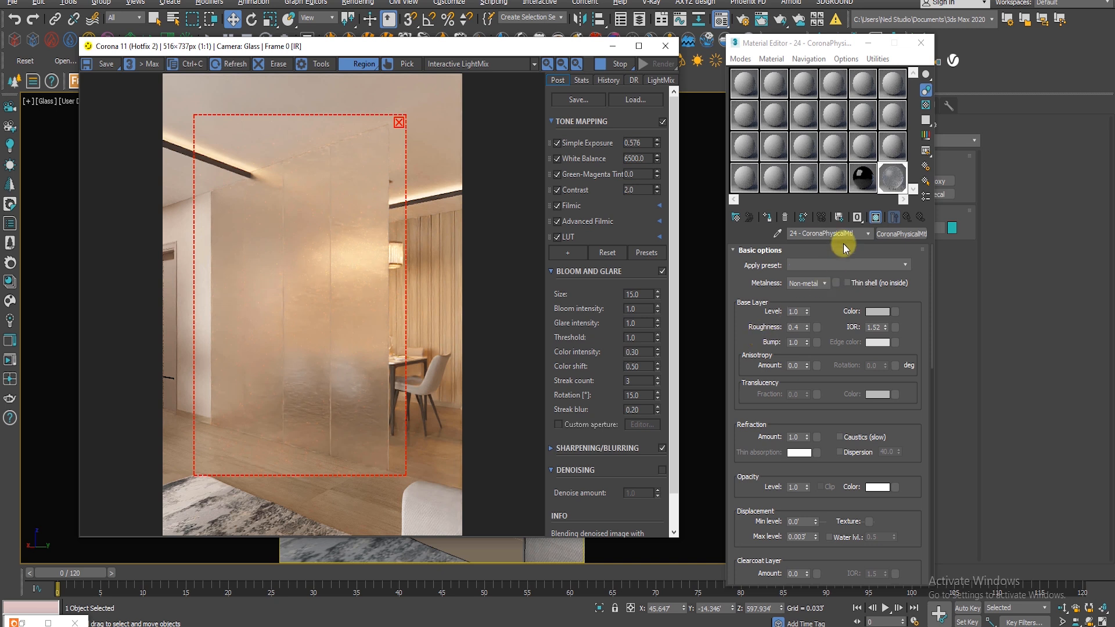
{"action": "double_click", "coordinate": [798, 327]}
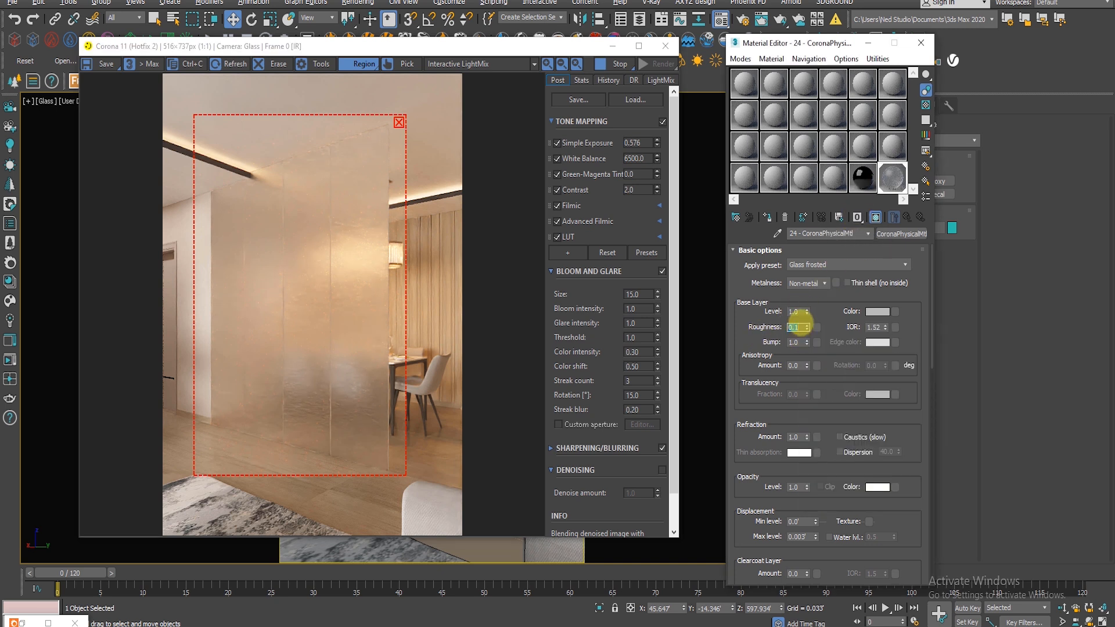
{"action": "key", "text": "Return"}
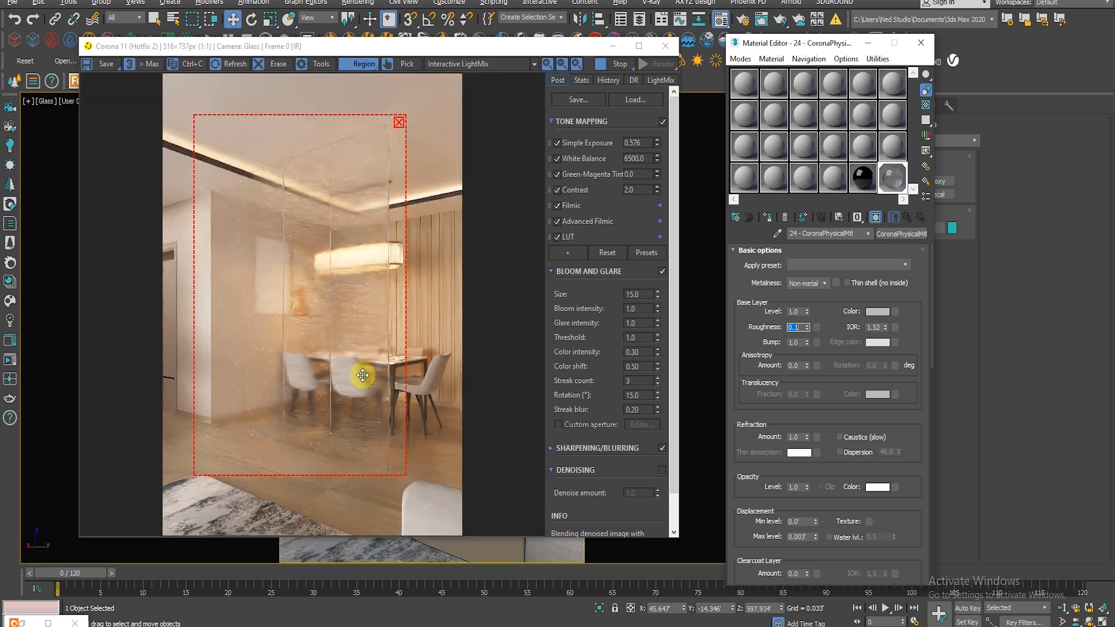
Set material 24's base layer roughness to 0.4 and remove the render region around the partition.
{"action": "key", "text": "Return"}
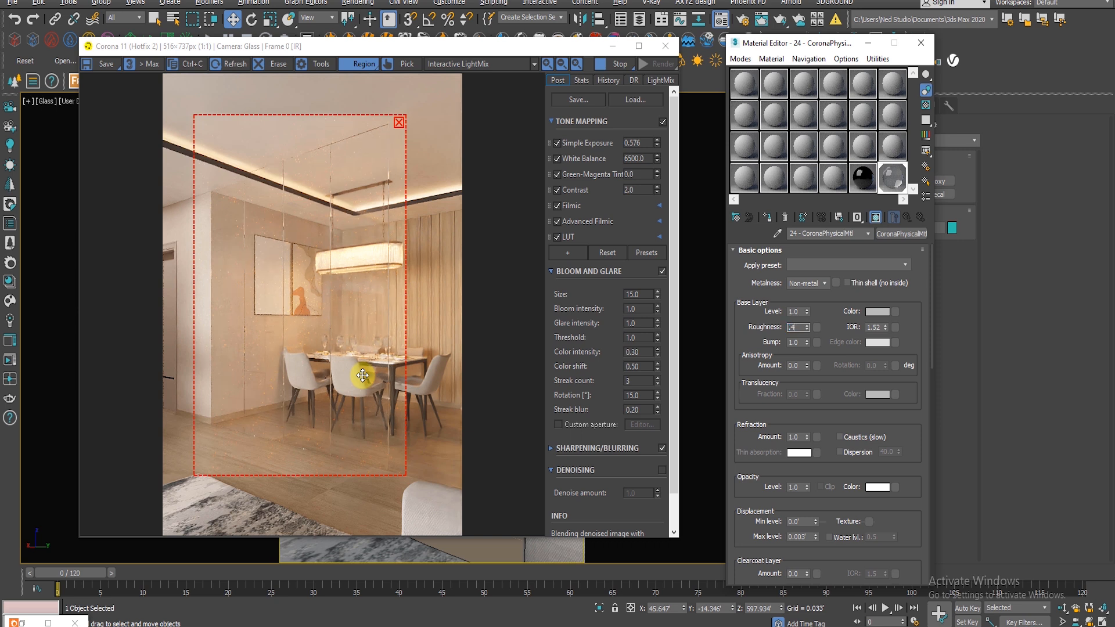
{"action": "key", "text": "Return"}
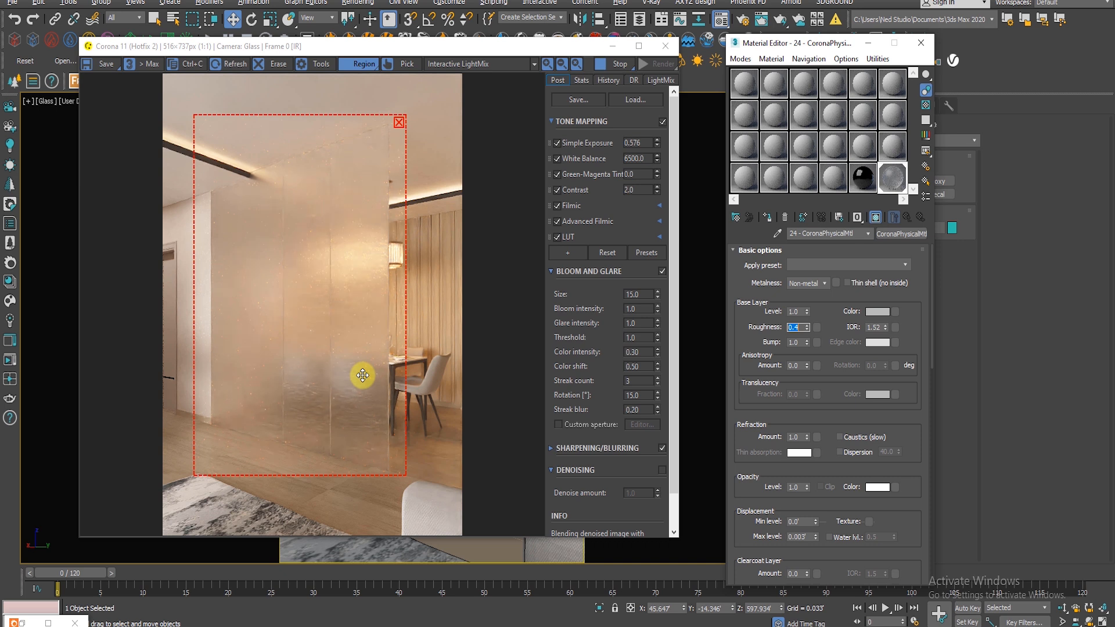
{"action": "left_click", "coordinate": [400, 124]}
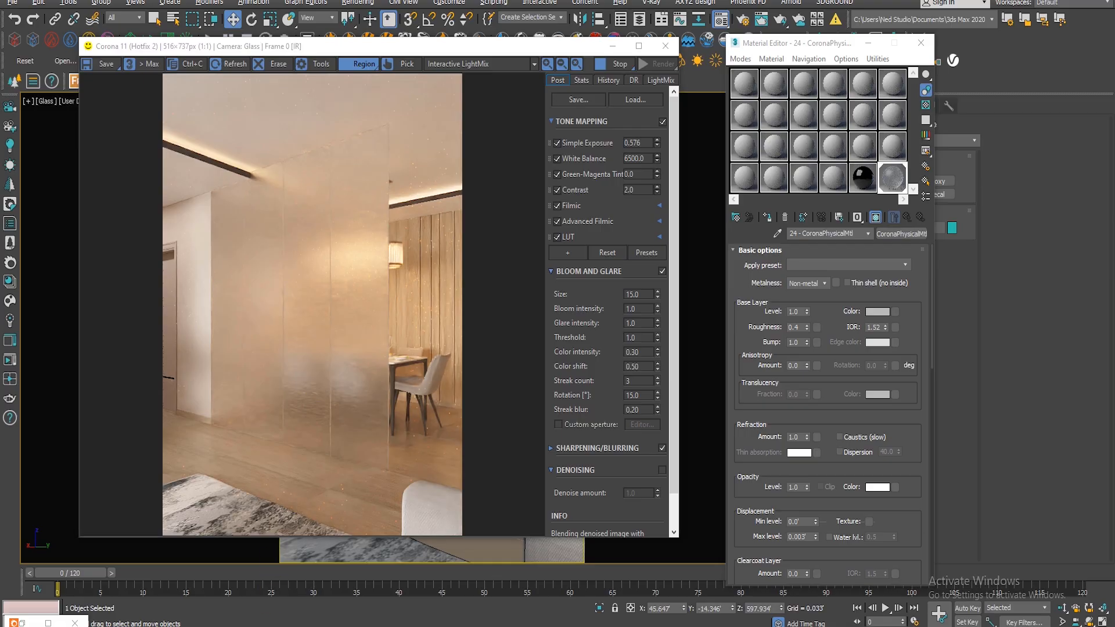
Switch to the web browser and search Google Images for office glass partition references.
{"action": "left_click", "coordinate": [269, 626]}
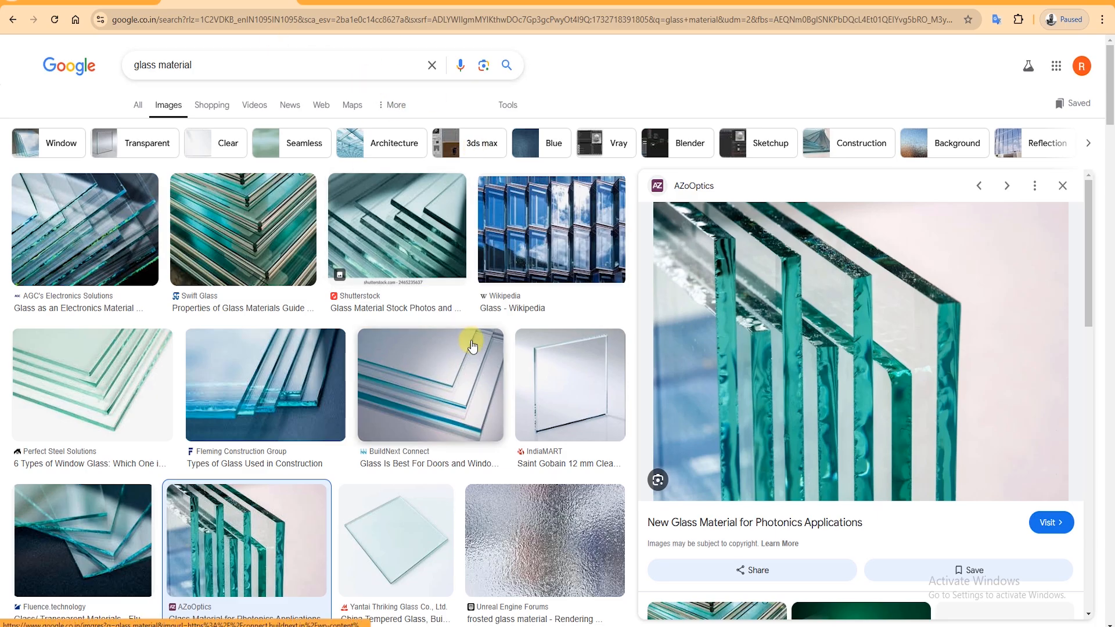
{"action": "left_click", "coordinate": [248, 65]}
{"action": "key", "text": "BackSpace"}
{"action": "key", "text": "BackSpace"}
{"action": "key", "text": "BackSpace"}
{"action": "key", "text": "BackSpace"}
{"action": "key", "text": "BackSpace"}
{"action": "key", "text": "BackSpace"}
{"action": "key", "text": "BackSpace"}
{"action": "key", "text": "BackSpace"}
{"action": "key", "text": "BackSpace"}
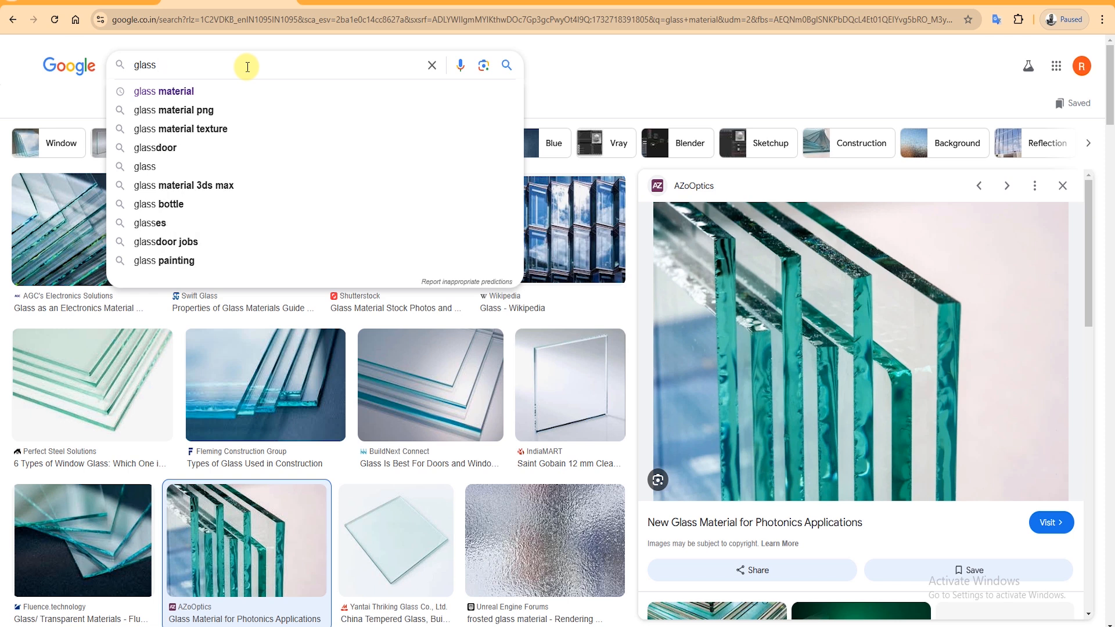
{"action": "type", "text": "off"}
{"action": "key", "text": "Down"}
{"action": "key", "text": "Return"}
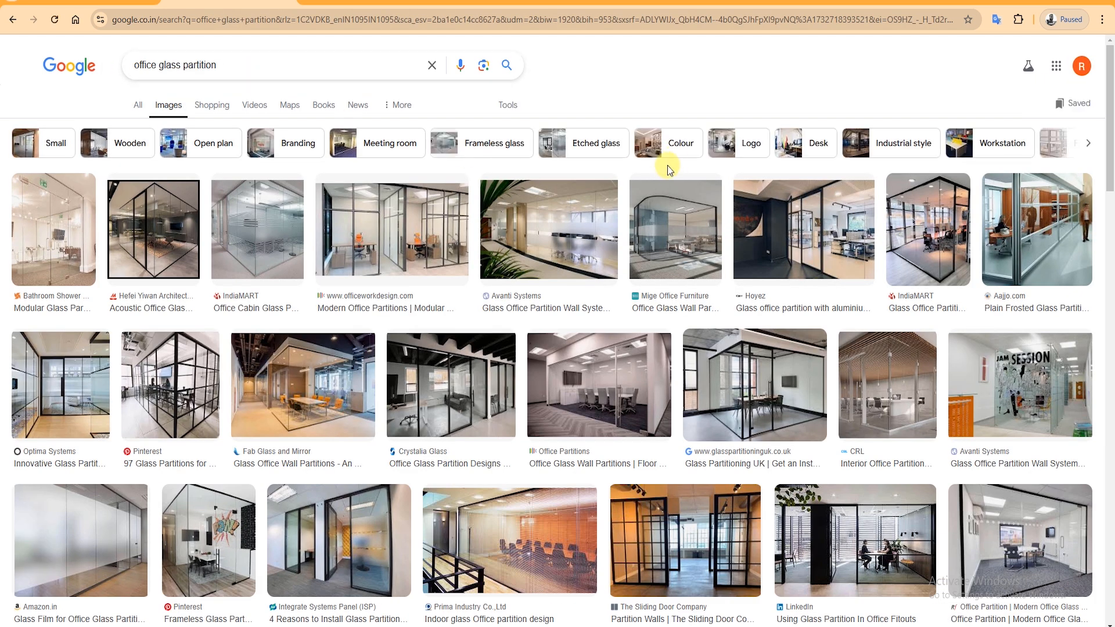
Examine the frosted film patterns in the IndiaMART and Avanti Systems partition images, and return to 3ds Max.
{"action": "left_click", "coordinate": [230, 218]}
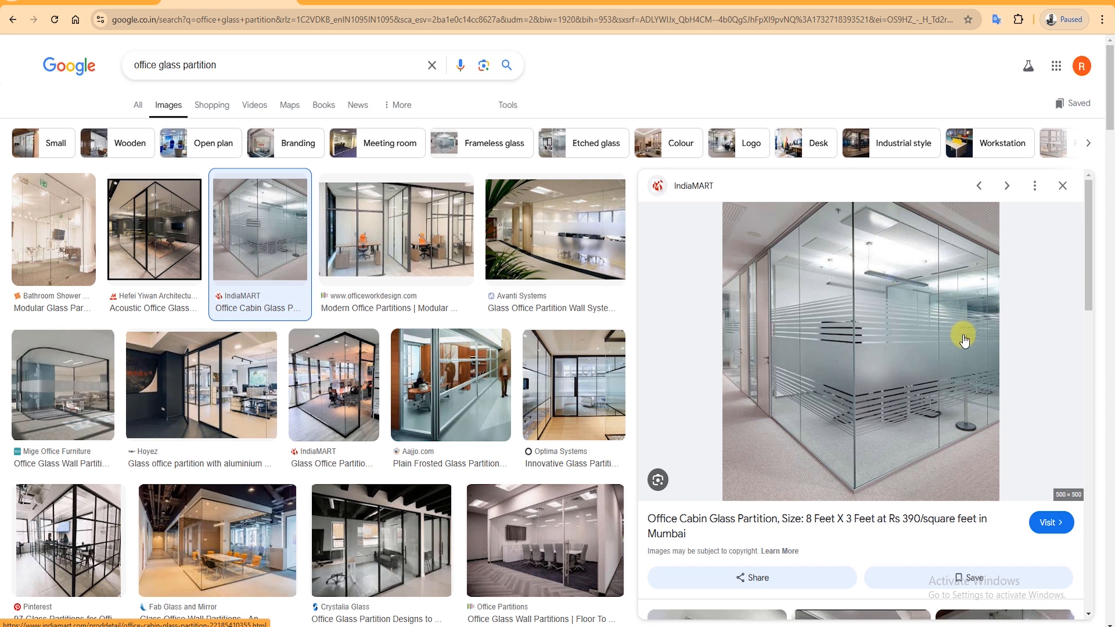
{"action": "left_click", "coordinate": [585, 238]}
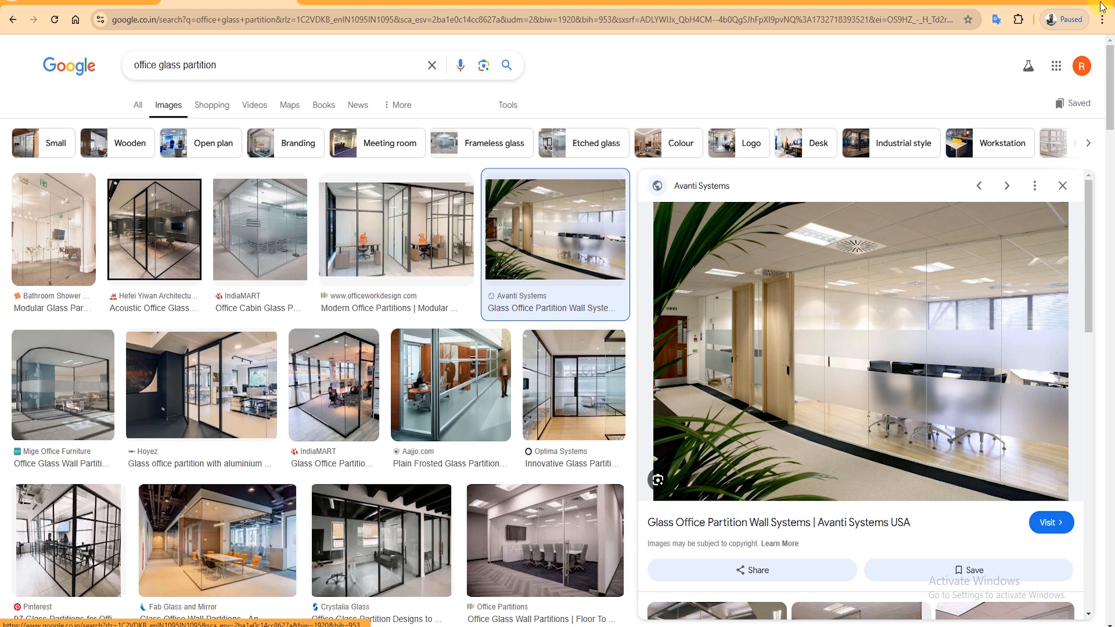
{"action": "left_click", "coordinate": [1055, 4]}
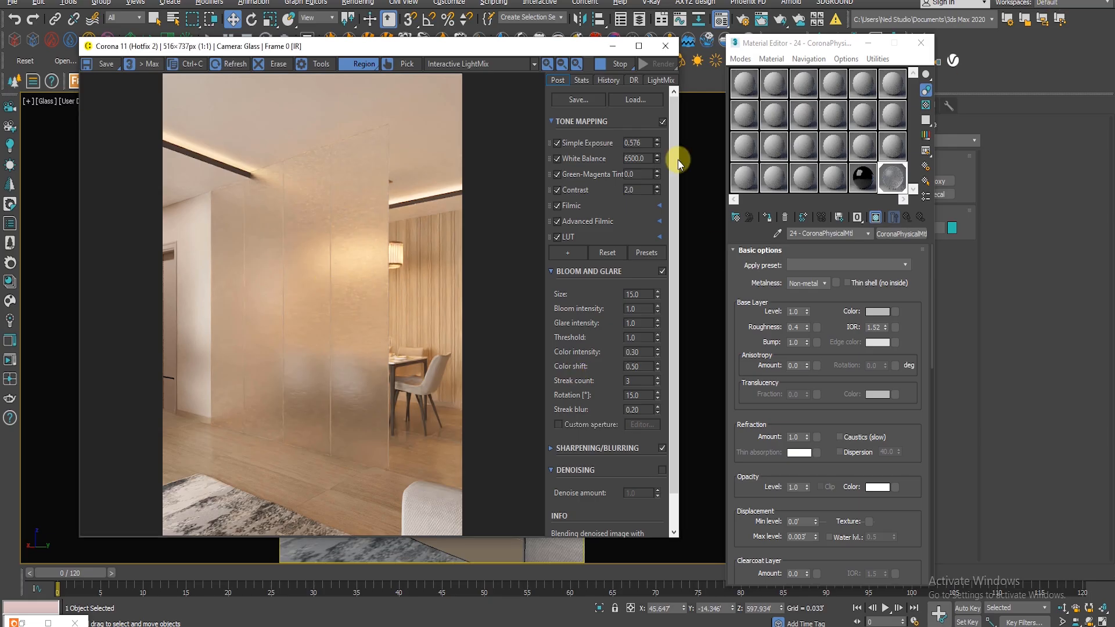
Close the material editor and create a Corona Decal over the glass partition, about 5.64 ft wide, 6.25 ft high and 5.95 ft deep.
{"action": "left_click_drag", "start_coordinate": [564, 47], "coordinate": [419, 435]}
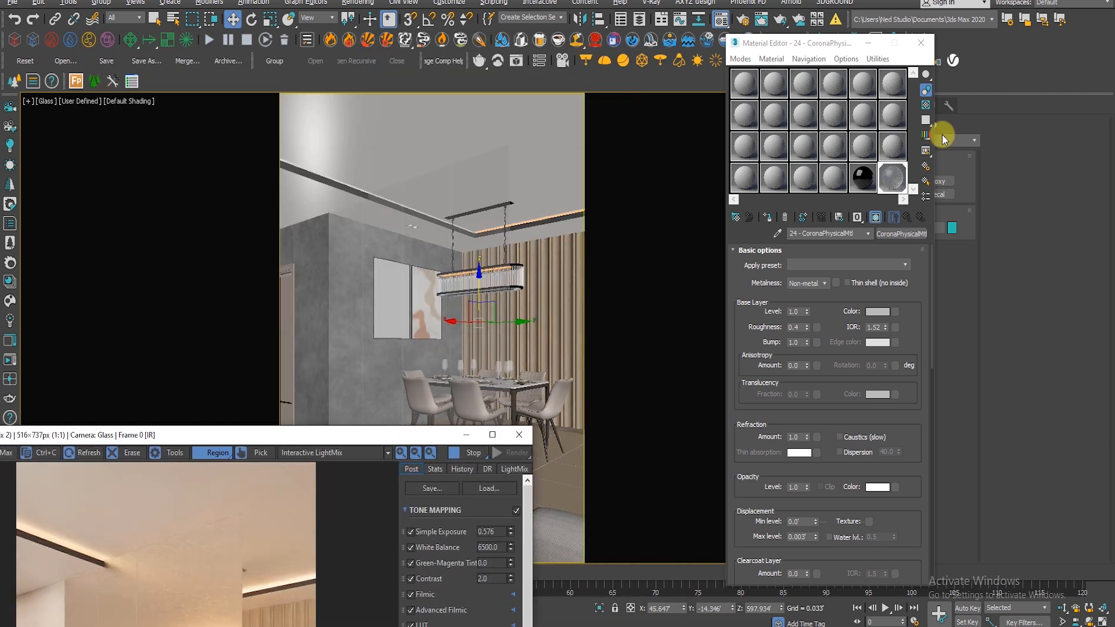
{"action": "left_click", "coordinate": [921, 42]}
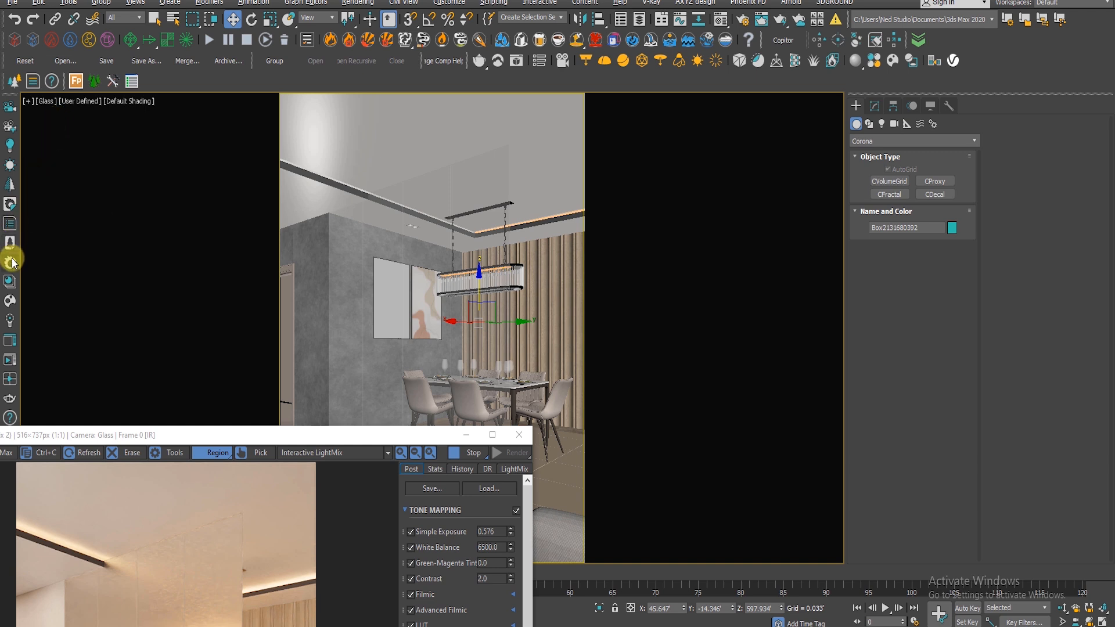
{"action": "left_click", "coordinate": [11, 206]}
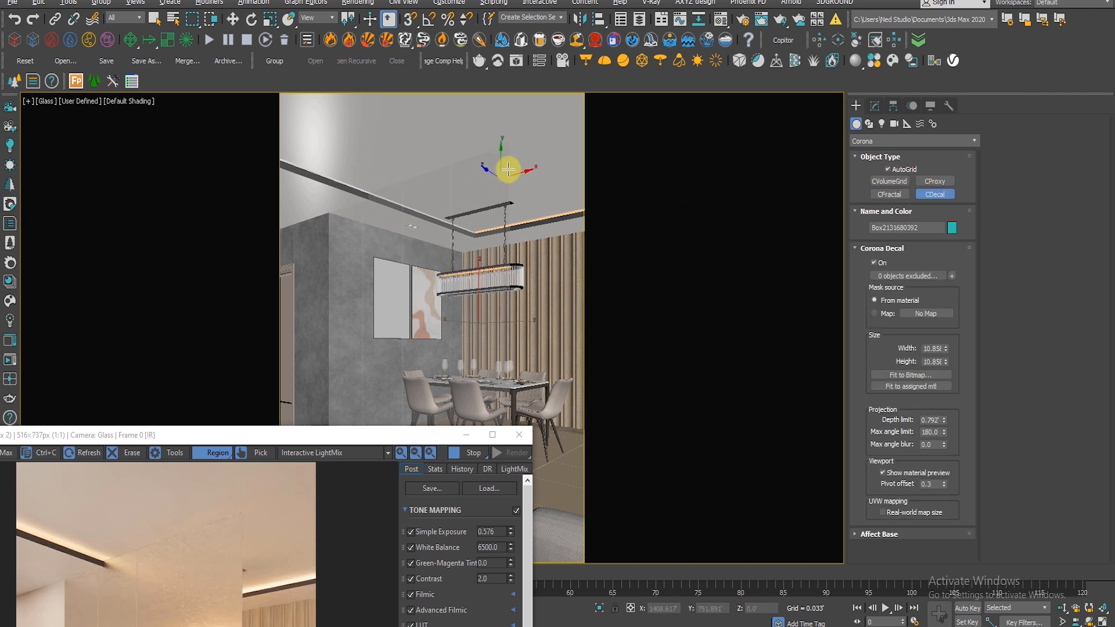
{"action": "left_click_drag", "start_coordinate": [500, 158], "coordinate": [364, 393]}
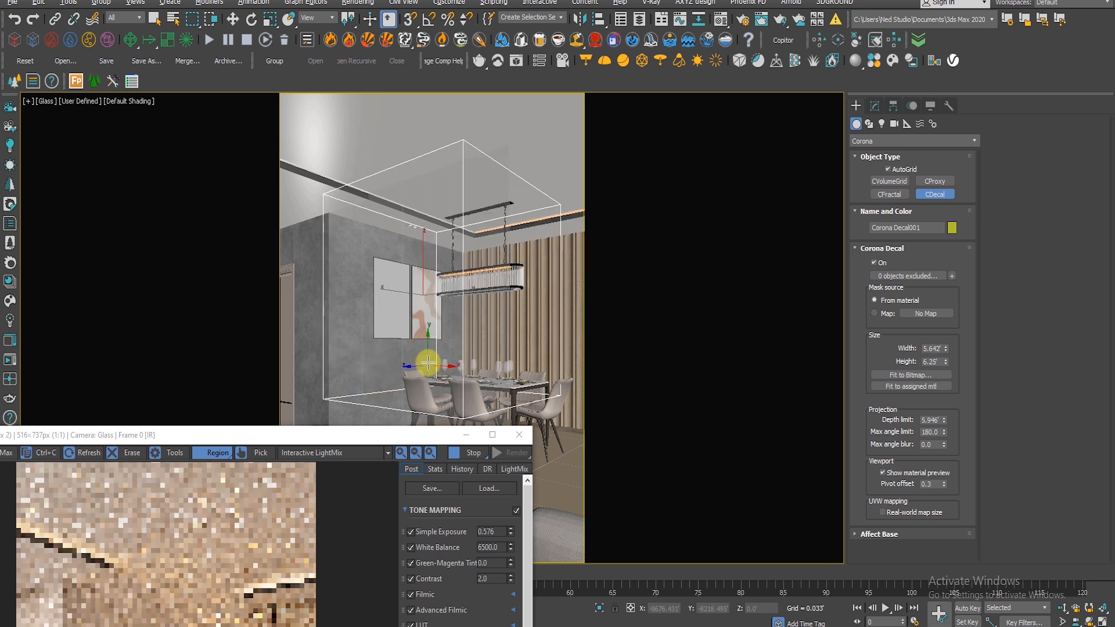
{"action": "key", "text": "w"}
{"action": "left_click_drag", "start_coordinate": [374, 437], "coordinate": [786, 90]}
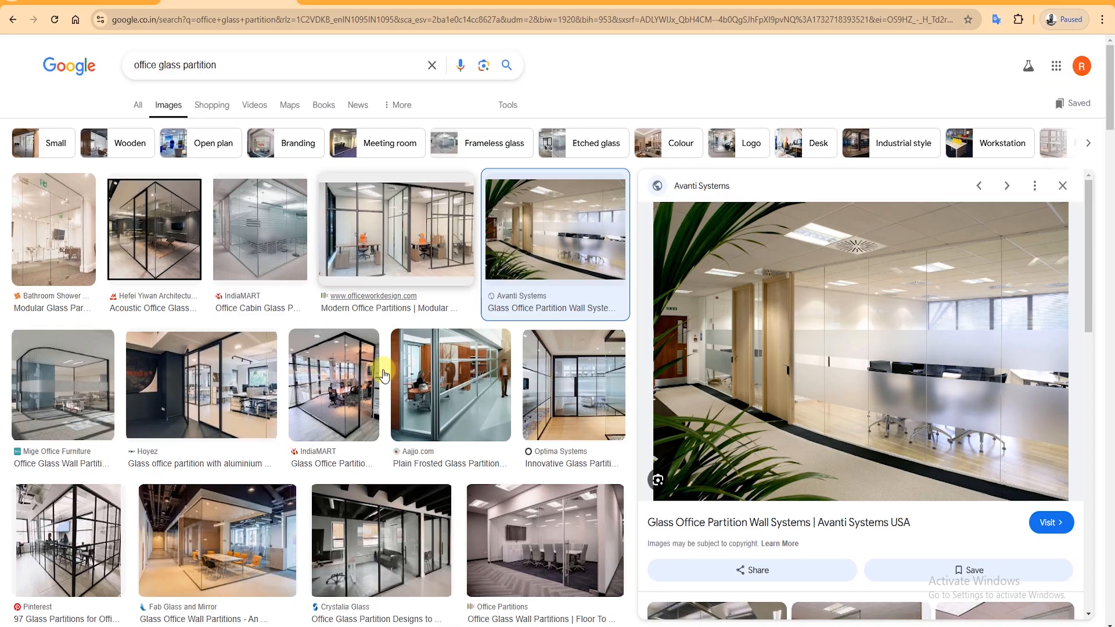
Switch to the browser and look through the videos on the 3D Funda YouTube channel.
{"action": "scroll", "coordinate": [384, 375], "scroll_direction": "down", "scroll_amount": 4}
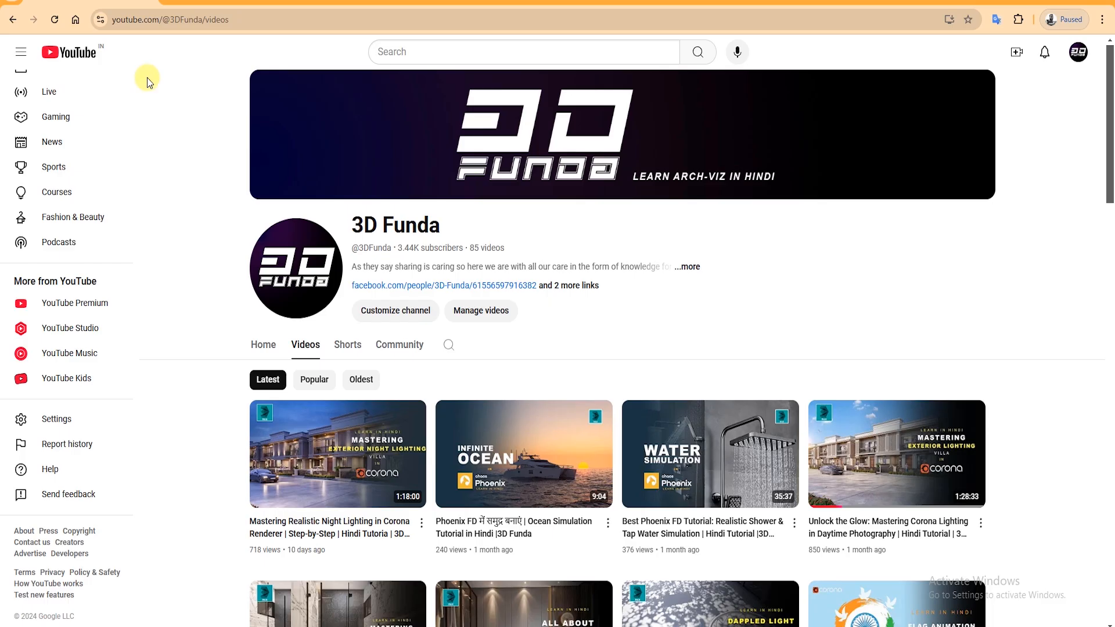
{"action": "scroll", "coordinate": [469, 417], "scroll_direction": "down", "scroll_amount": 15}
{"action": "scroll", "coordinate": [468, 417], "scroll_direction": "down", "scroll_amount": 12}
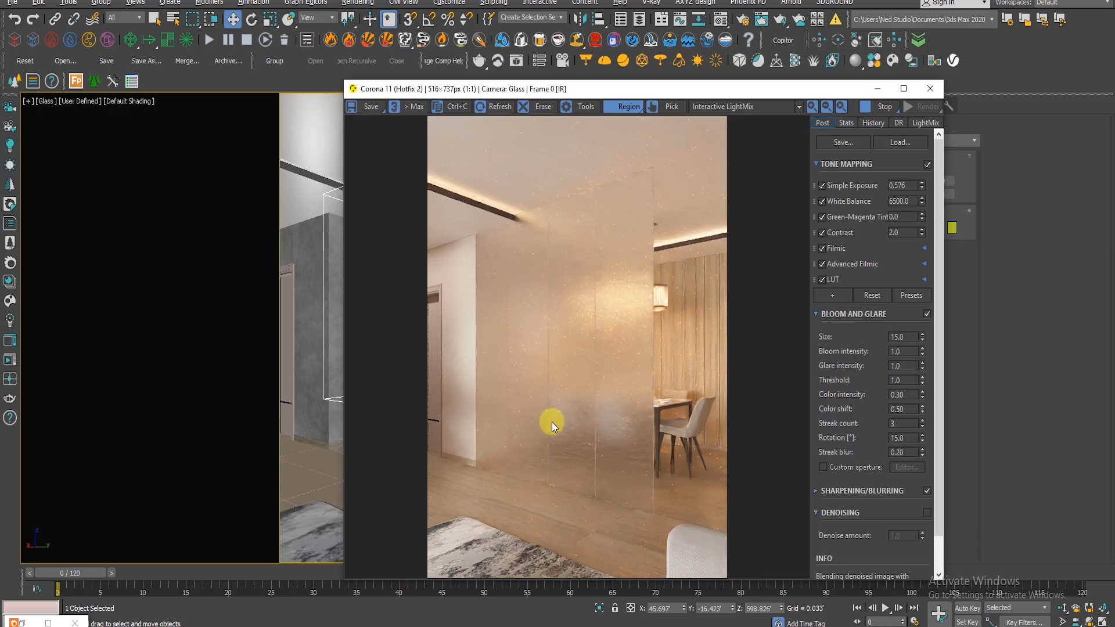
Move the render window clear of the viewport and reduce the Corona Decal's projection depth limit to 1.011 ft.
{"action": "left_click_drag", "start_coordinate": [772, 93], "coordinate": [525, 499]}
{"action": "left_click", "coordinate": [876, 106]}
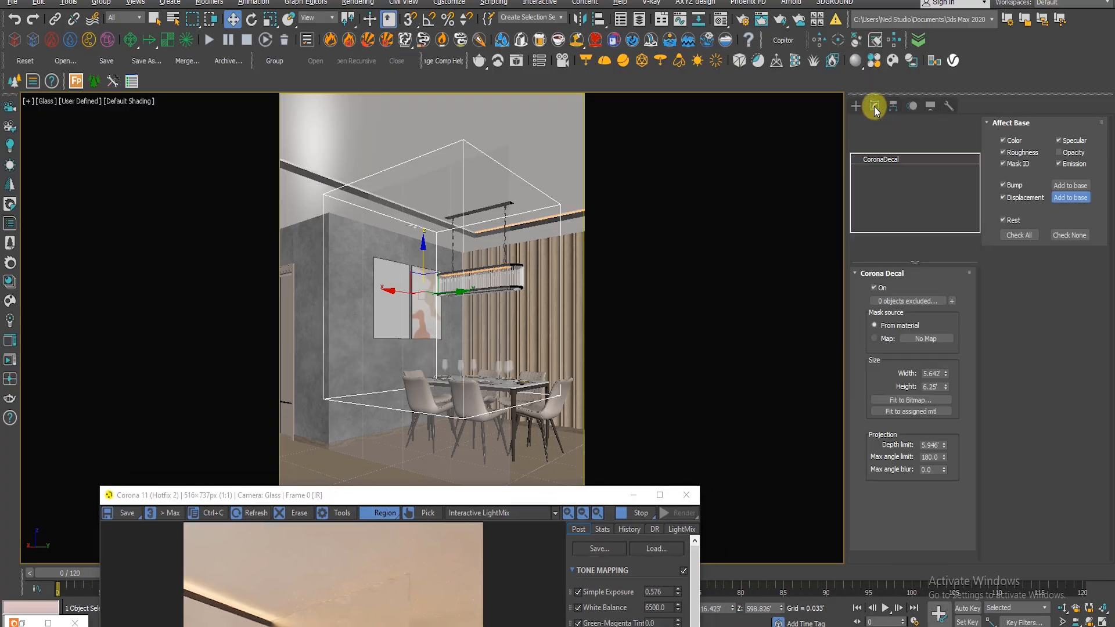
{"action": "left_click_drag", "start_coordinate": [944, 444], "coordinate": [941, 497]}
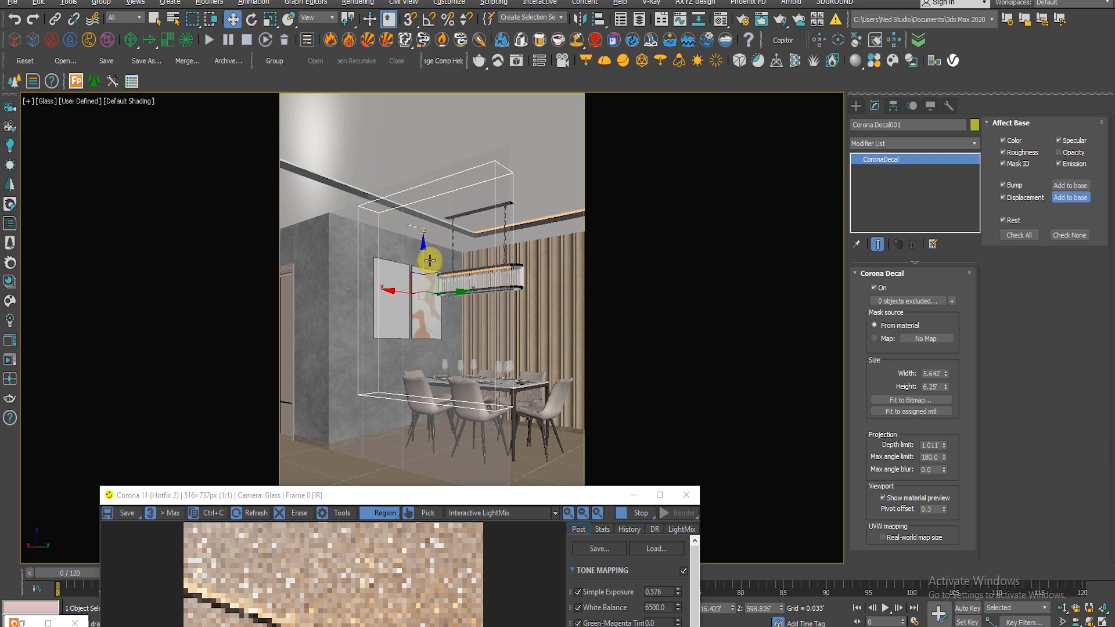
Enlarge the Corona Decal to 9.479 ft wide by 7.75 ft high and move it over the glass partition.
{"action": "left_click_drag", "start_coordinate": [947, 375], "coordinate": [949, 303]}
{"action": "mouse_move", "coordinate": [947, 388]}
{"action": "left_mouse_down"}
{"action": "mouse_move", "coordinate": [949, 348]}
{"action": "mouse_move", "coordinate": [946, 372]}
{"action": "left_mouse_up"}
{"action": "left_click_drag", "start_coordinate": [423, 249], "coordinate": [426, 286]}
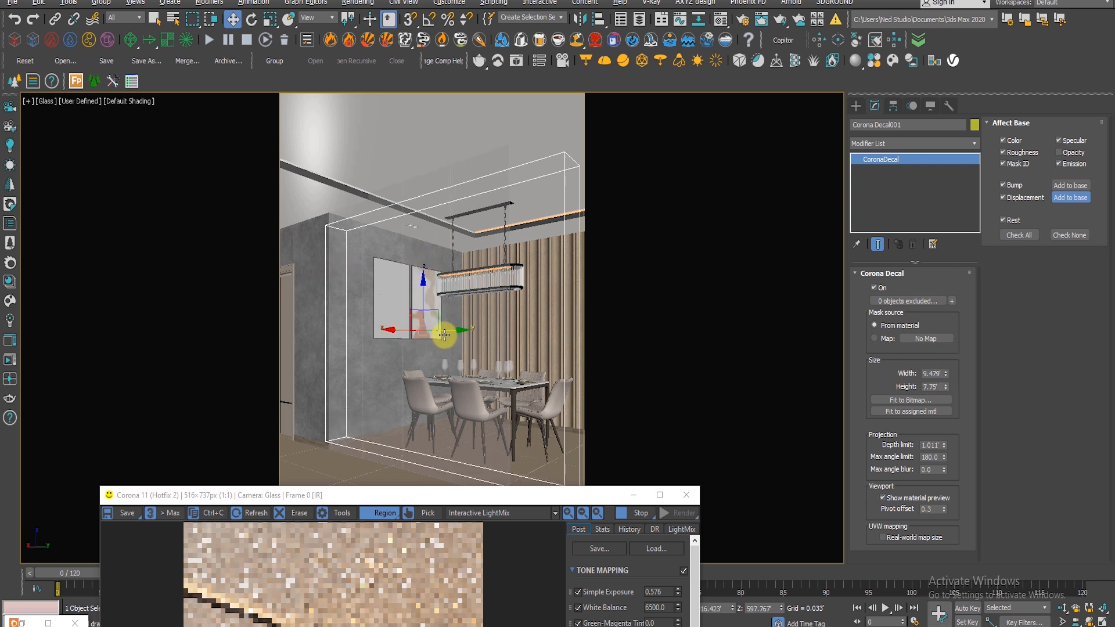
{"action": "left_click_drag", "start_coordinate": [455, 323], "coordinate": [438, 328]}
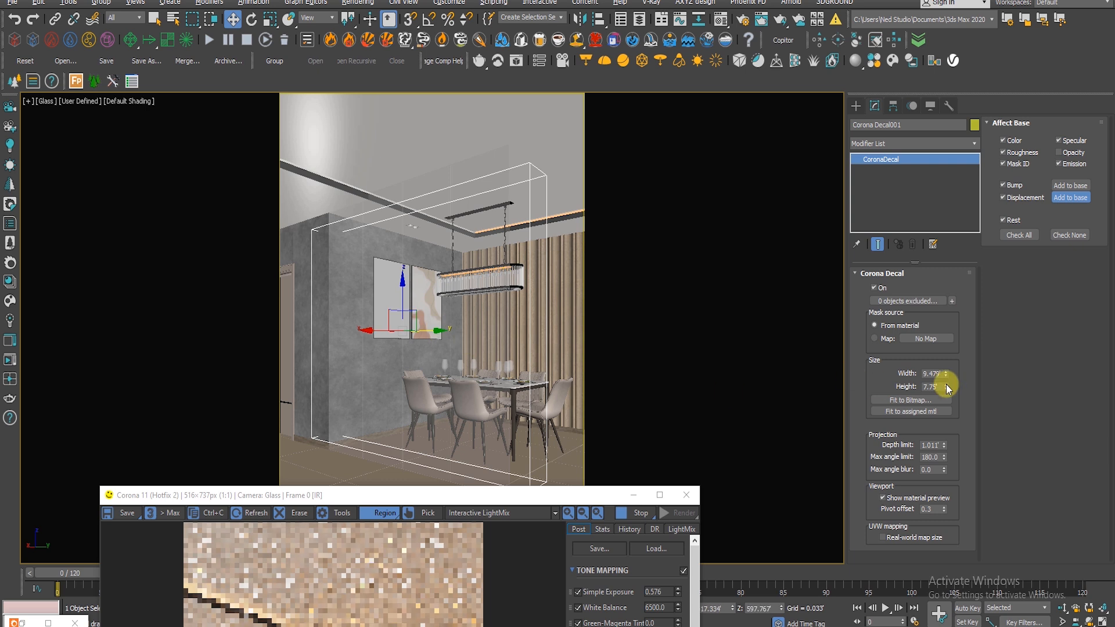
Narrow the Corona Decal to 8.152 ft and make it affect only the glass partition panel through its include list.
{"action": "left_click_drag", "start_coordinate": [948, 373], "coordinate": [948, 380]}
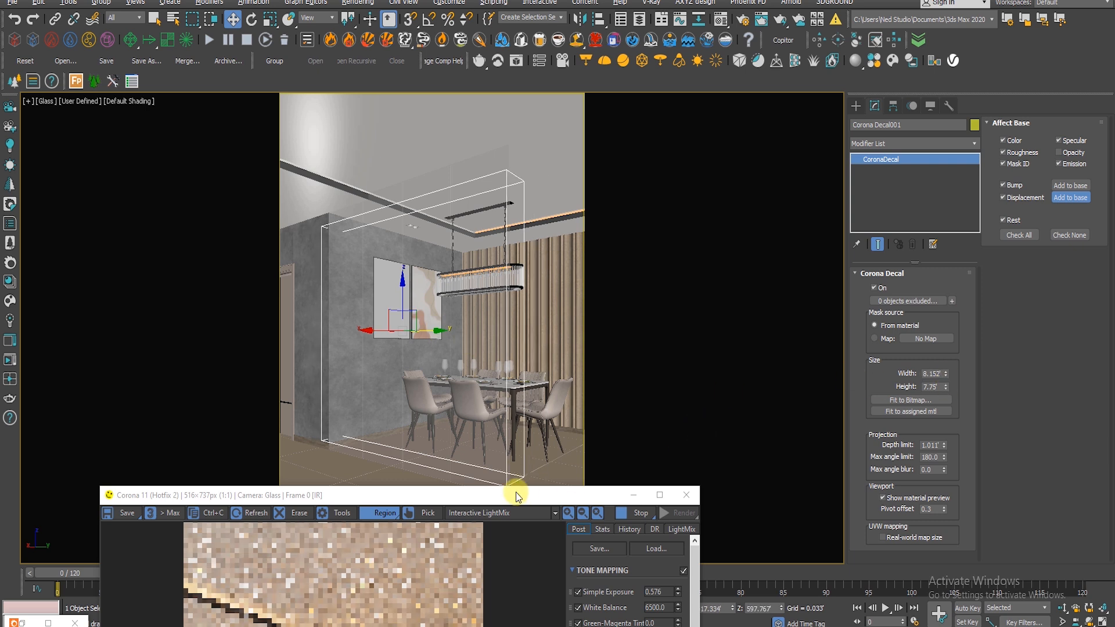
{"action": "mouse_move", "coordinate": [515, 493]}
{"action": "left_mouse_down"}
{"action": "mouse_move", "coordinate": [665, 217]}
{"action": "mouse_move", "coordinate": [500, 469]}
{"action": "mouse_move", "coordinate": [510, 510]}
{"action": "left_mouse_up"}
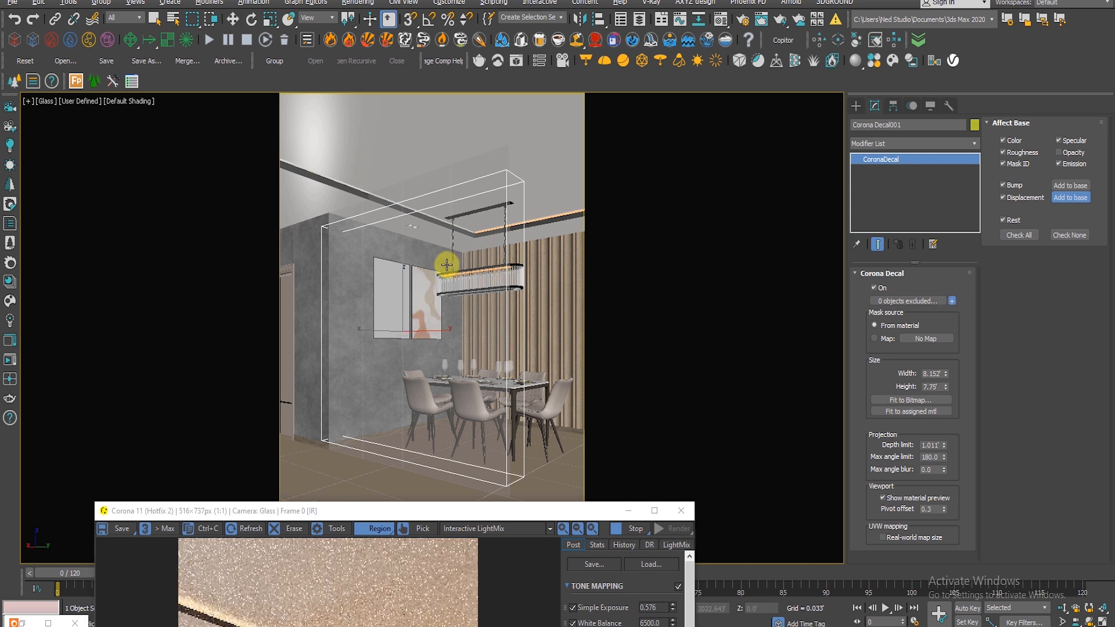
{"action": "left_click", "coordinate": [381, 264]}
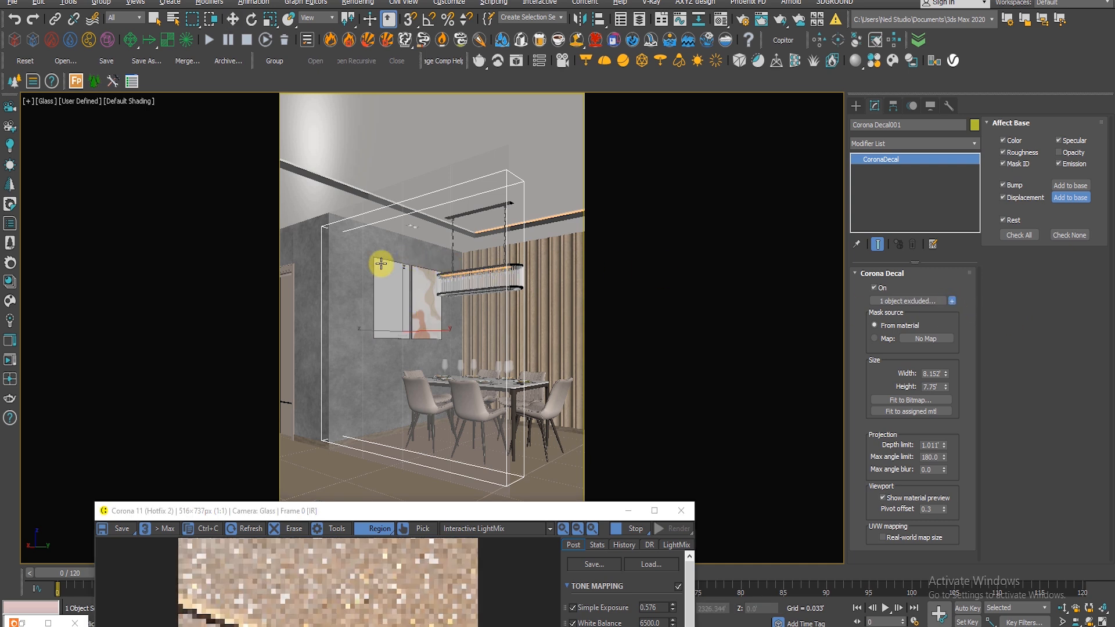
{"action": "left_click", "coordinate": [901, 300]}
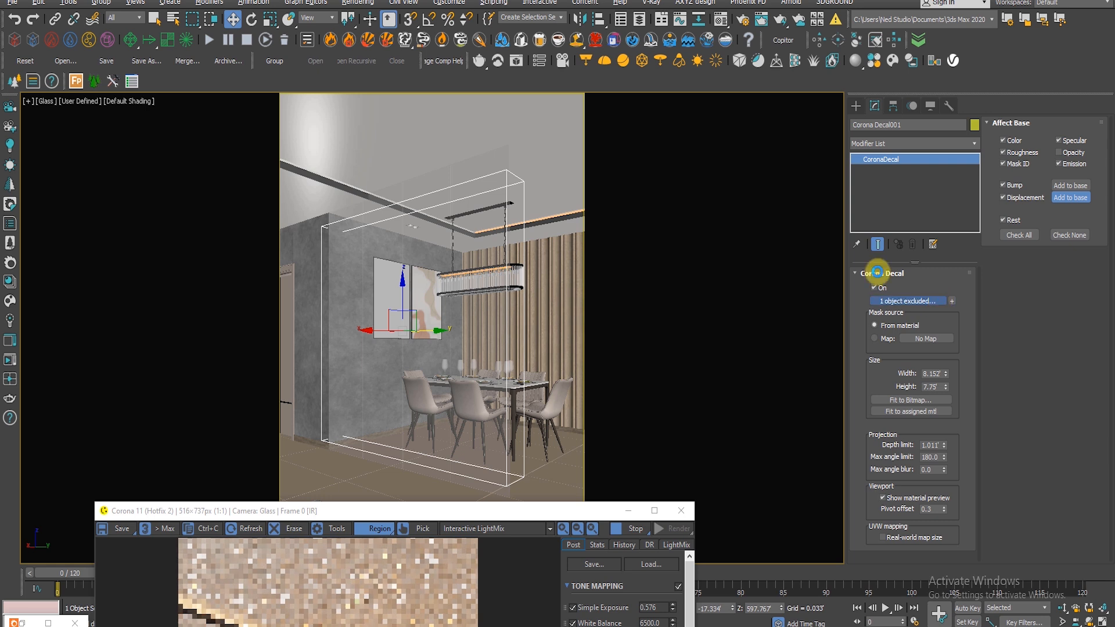
{"action": "left_click", "coordinate": [583, 180]}
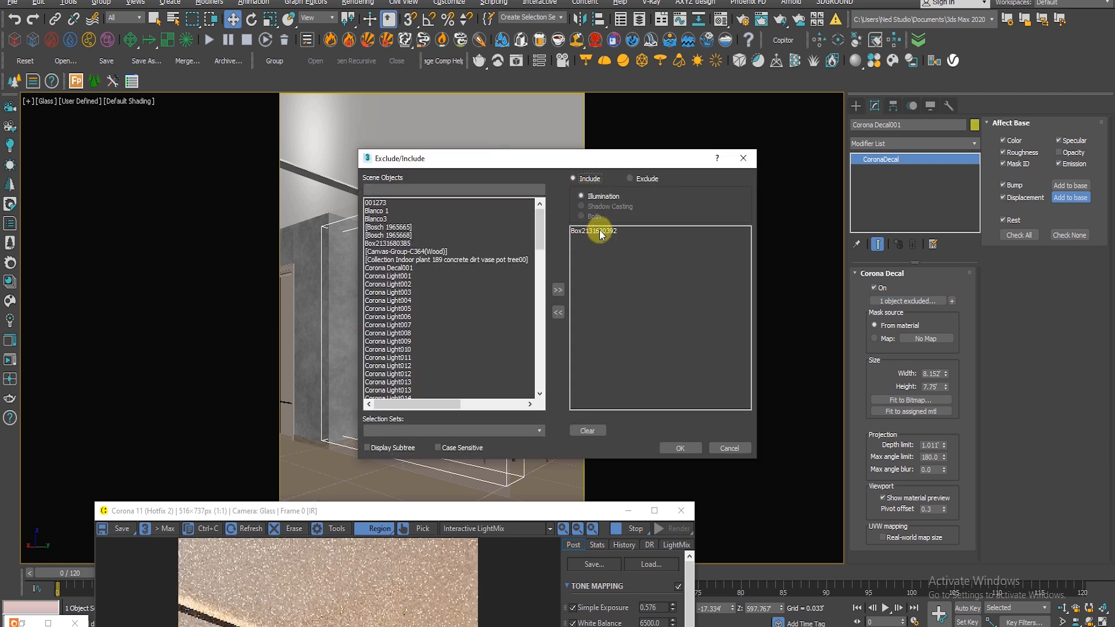
{"action": "left_click", "coordinate": [681, 448]}
Lower the Corona Decal so that it covers only the lower half of the glass partition.
{"action": "left_click_drag", "start_coordinate": [527, 511], "coordinate": [611, 385]}
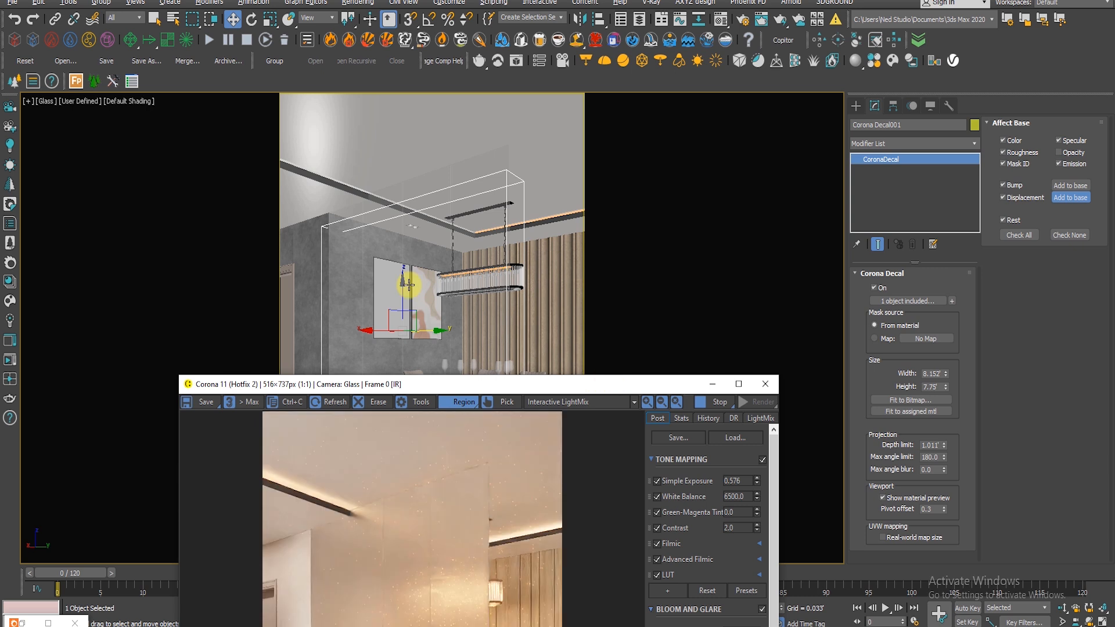
{"action": "left_click_drag", "start_coordinate": [403, 287], "coordinate": [399, 407]}
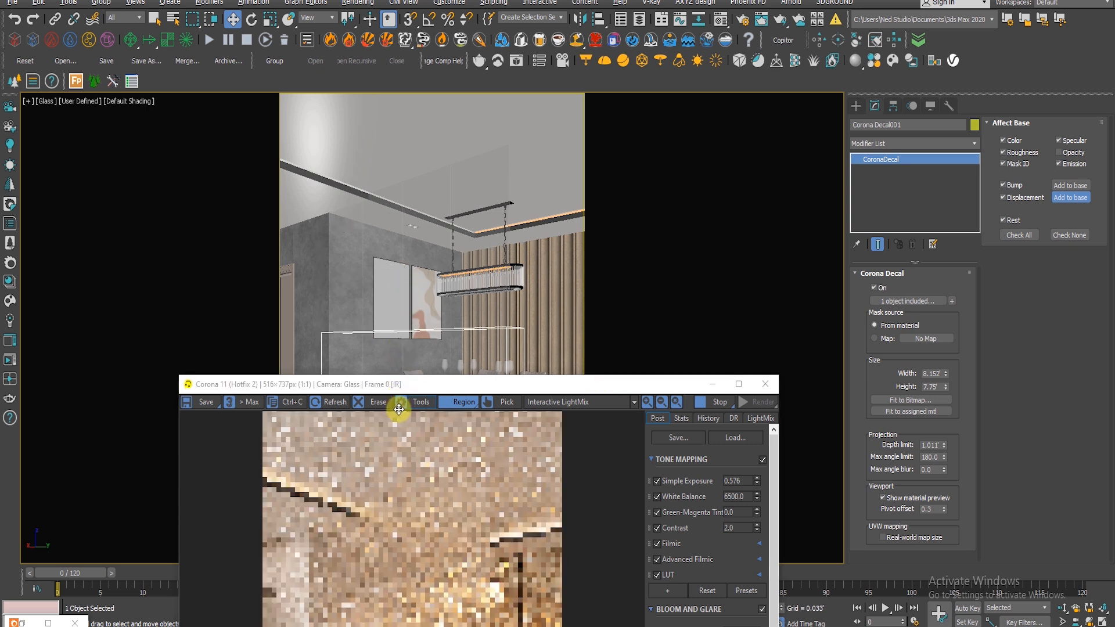
Rename material 23 - CoronaPhysicalMtl as clear and assign it to the glass partition panel.
{"action": "left_click", "coordinate": [413, 262]}
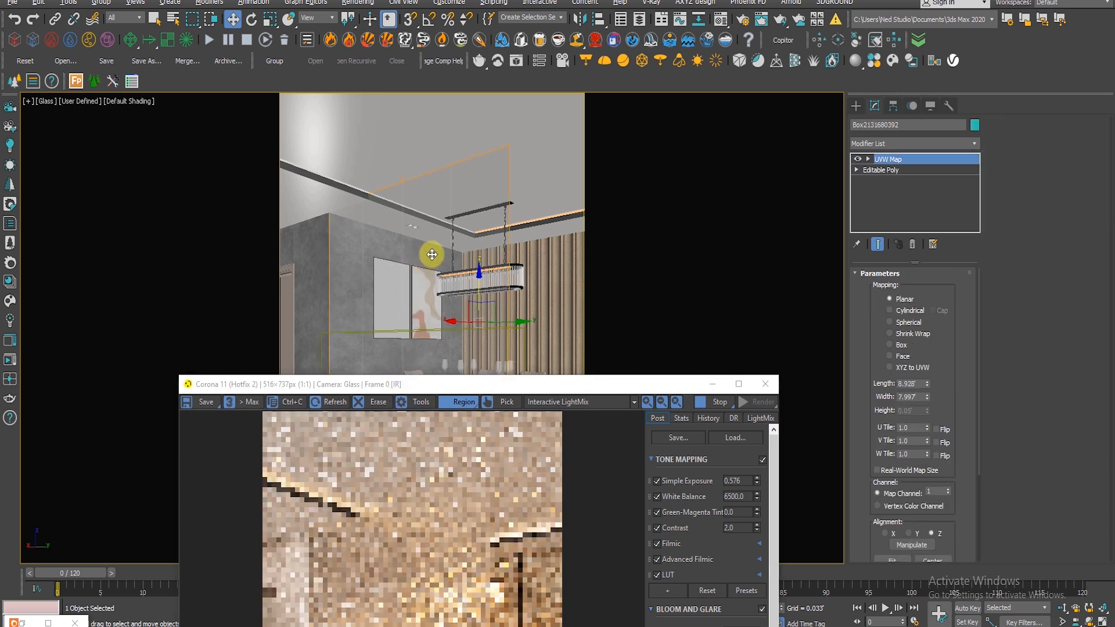
{"action": "left_click_drag", "start_coordinate": [542, 390], "coordinate": [461, 102]}
{"action": "left_click", "coordinate": [721, 23]}
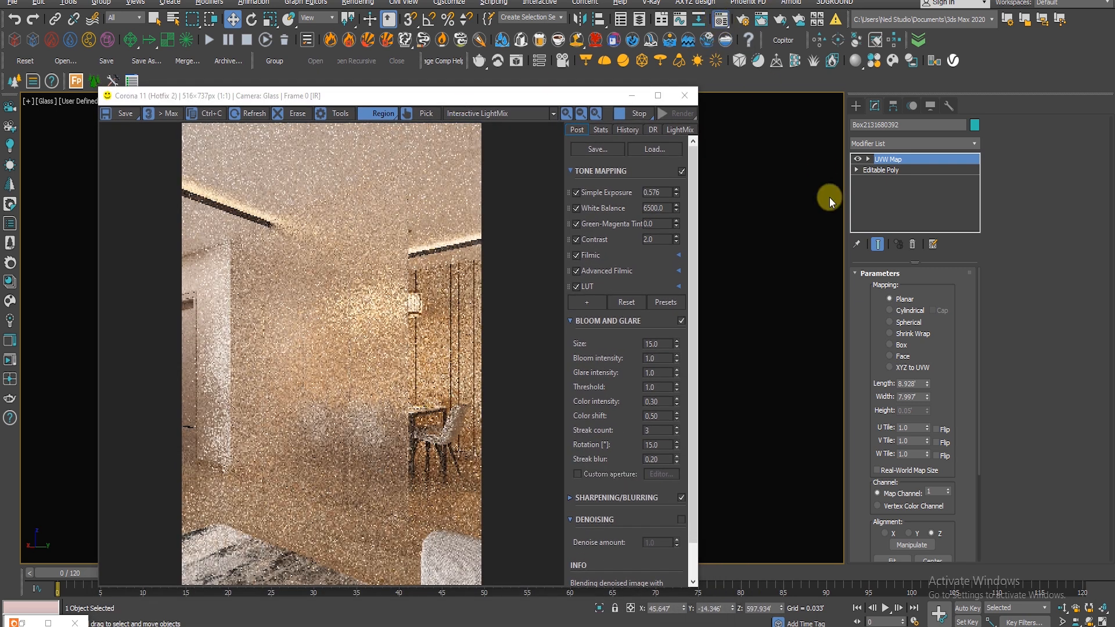
{"action": "key", "text": "m"}
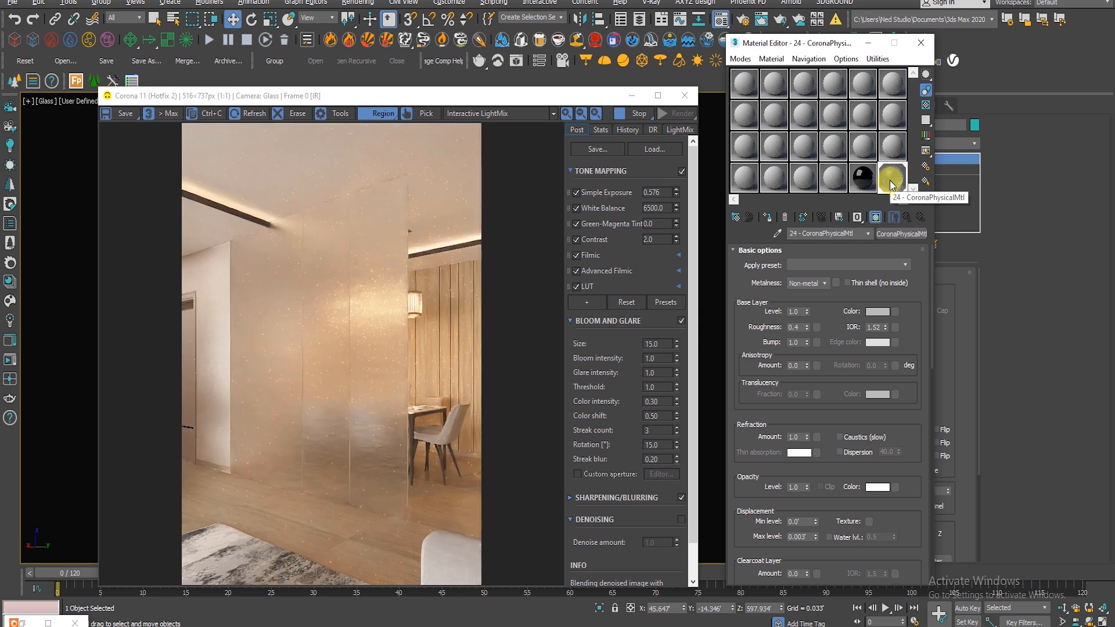
{"action": "left_click", "coordinate": [864, 180]}
{"action": "scroll", "coordinate": [858, 219], "scroll_direction": "down", "scroll_amount": 10}
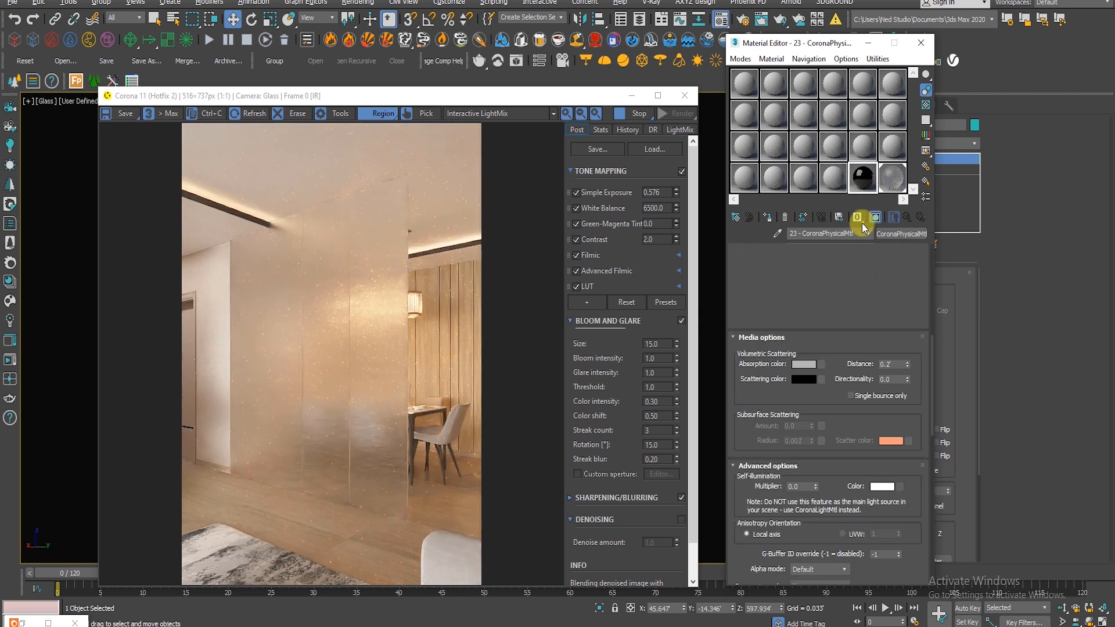
{"action": "left_click_drag", "start_coordinate": [856, 234], "coordinate": [683, 232]}
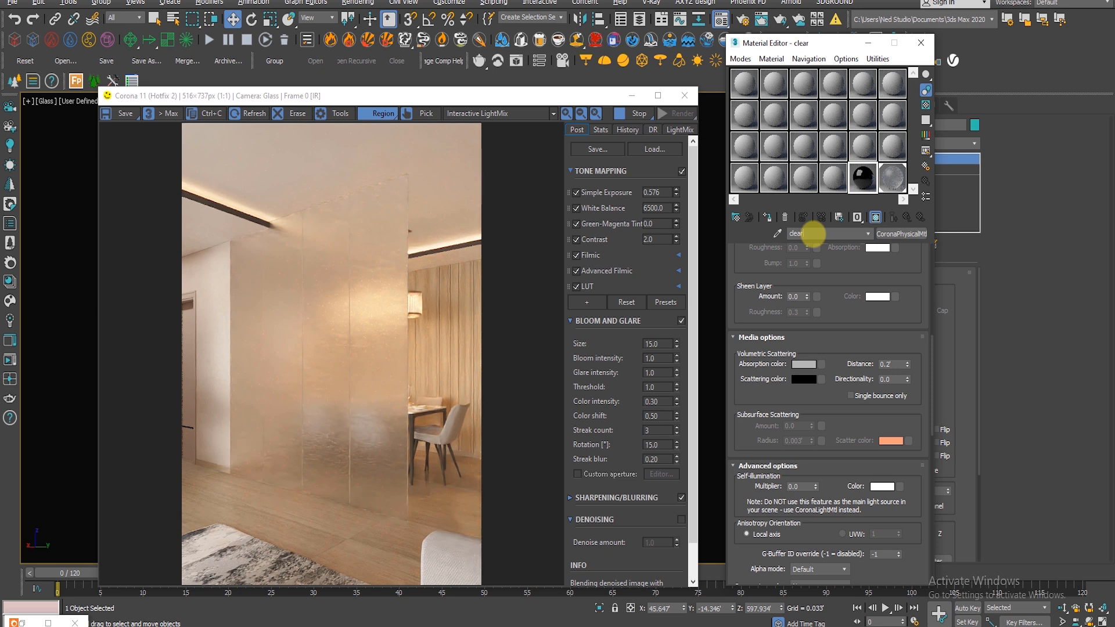
{"action": "left_click", "coordinate": [771, 217]}
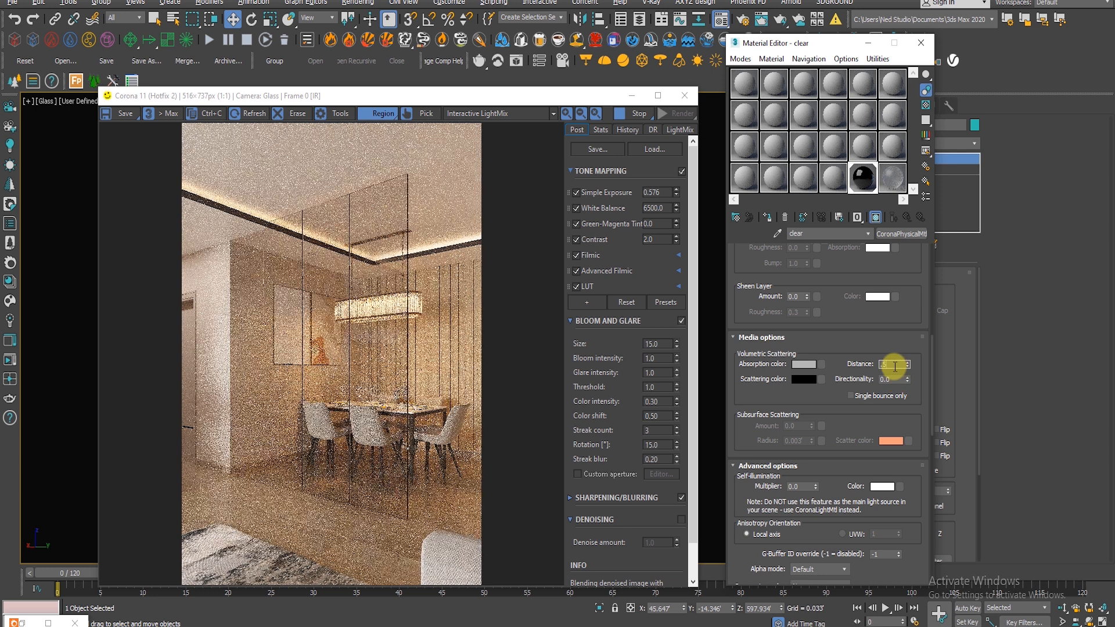
Set the clear material's volumetric scattering distance to 1 ft.
{"action": "type", "text": "0.5"}
{"action": "key", "text": "Return"}
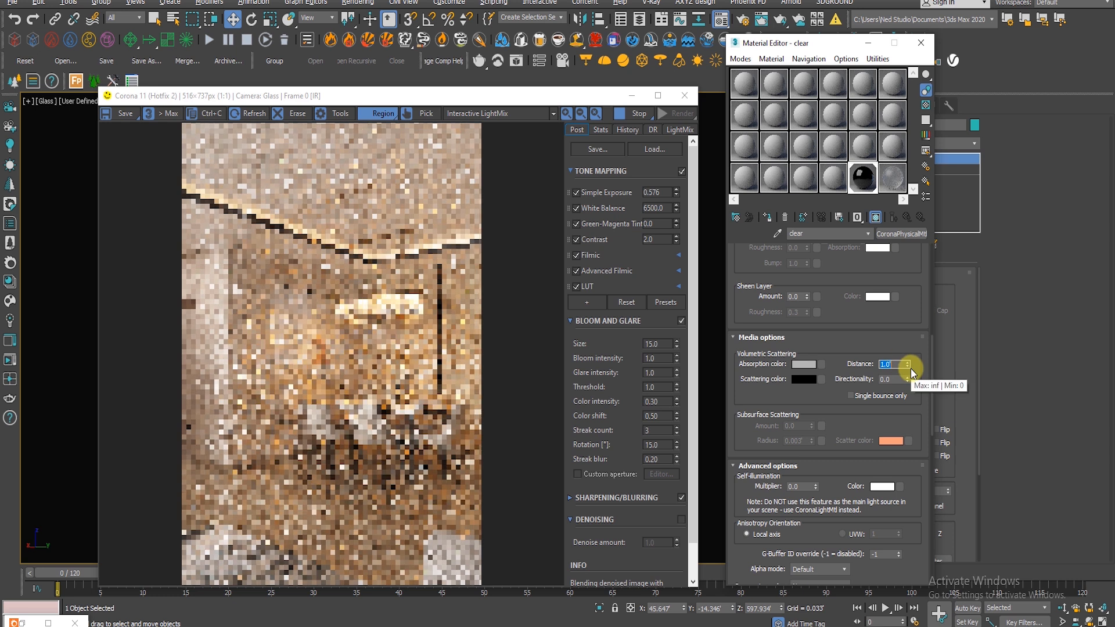
Assign the rough glass material 24 - CoronaPhysicalMtl to the Corona Decal and close the material editor.
{"action": "left_click_drag", "start_coordinate": [491, 99], "coordinate": [478, 466]}
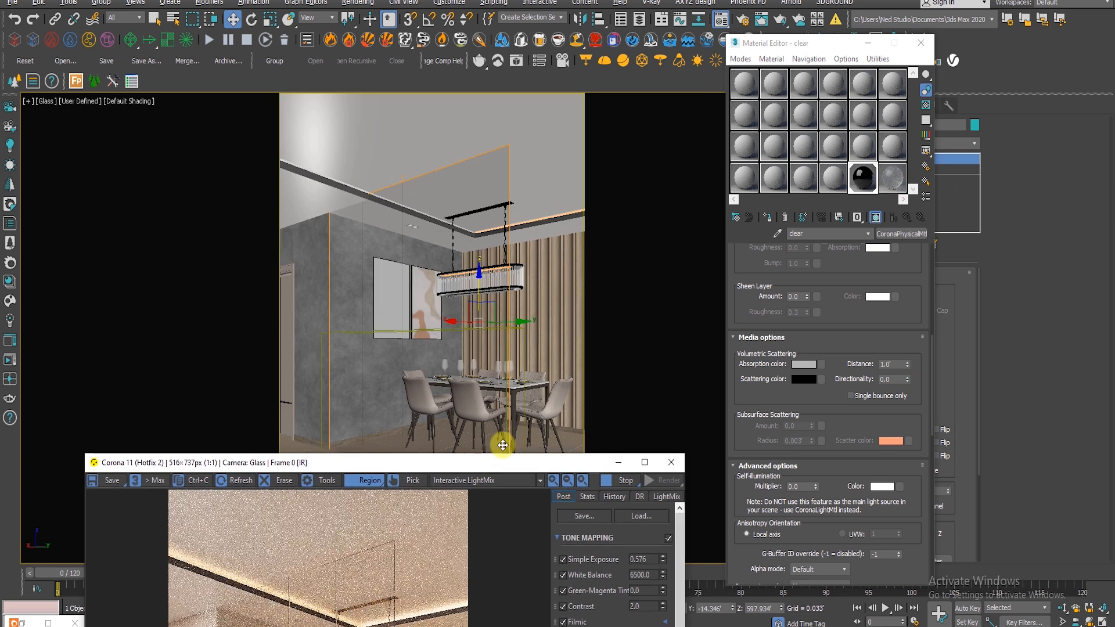
{"action": "left_click", "coordinate": [324, 329]}
{"action": "left_click_drag", "start_coordinate": [530, 463], "coordinate": [457, 63]}
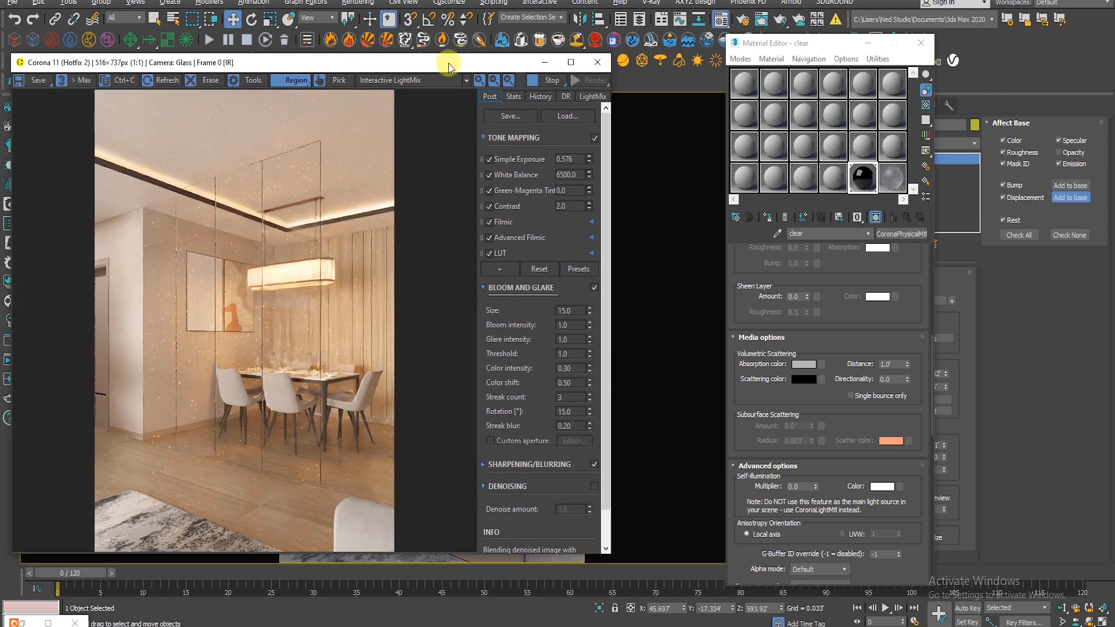
{"action": "left_click", "coordinate": [898, 182]}
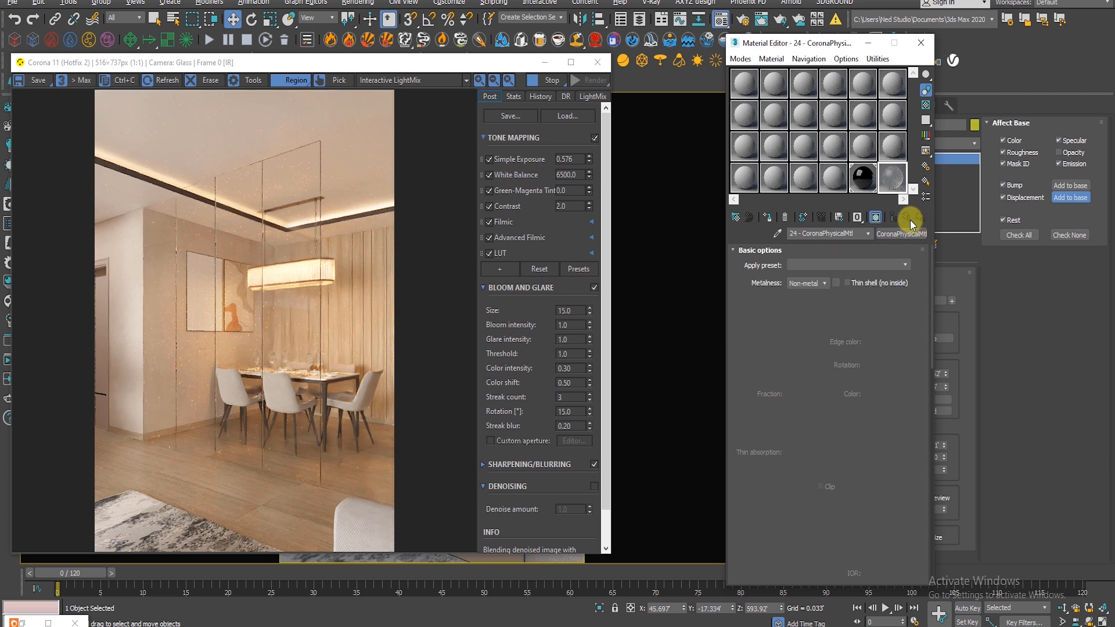
{"action": "left_click", "coordinate": [769, 218]}
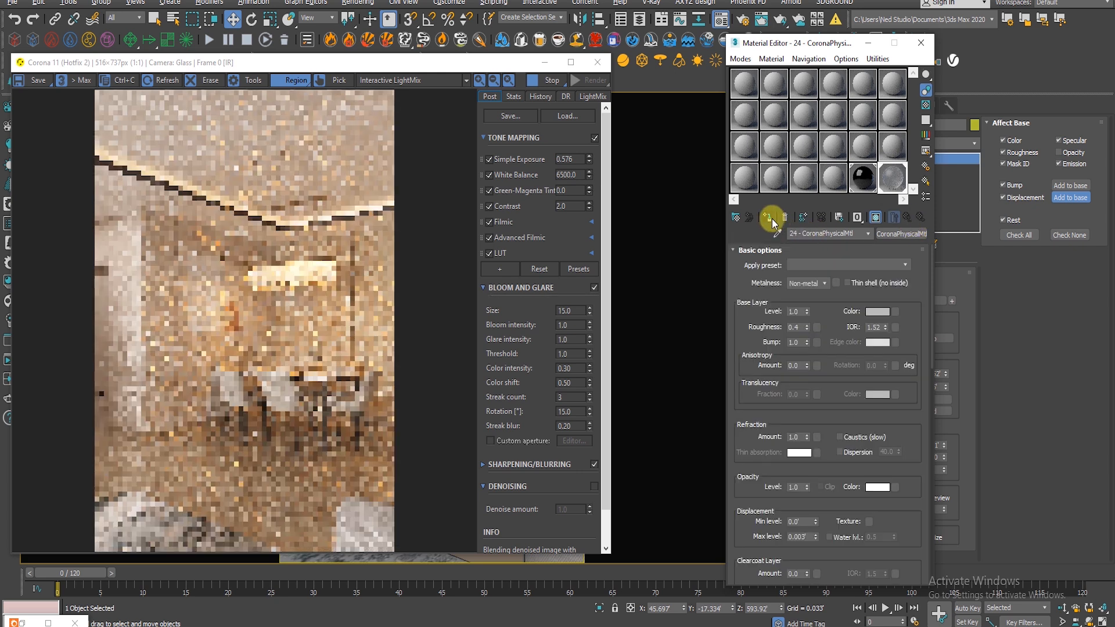
{"action": "left_click_drag", "start_coordinate": [375, 68], "coordinate": [633, 39]}
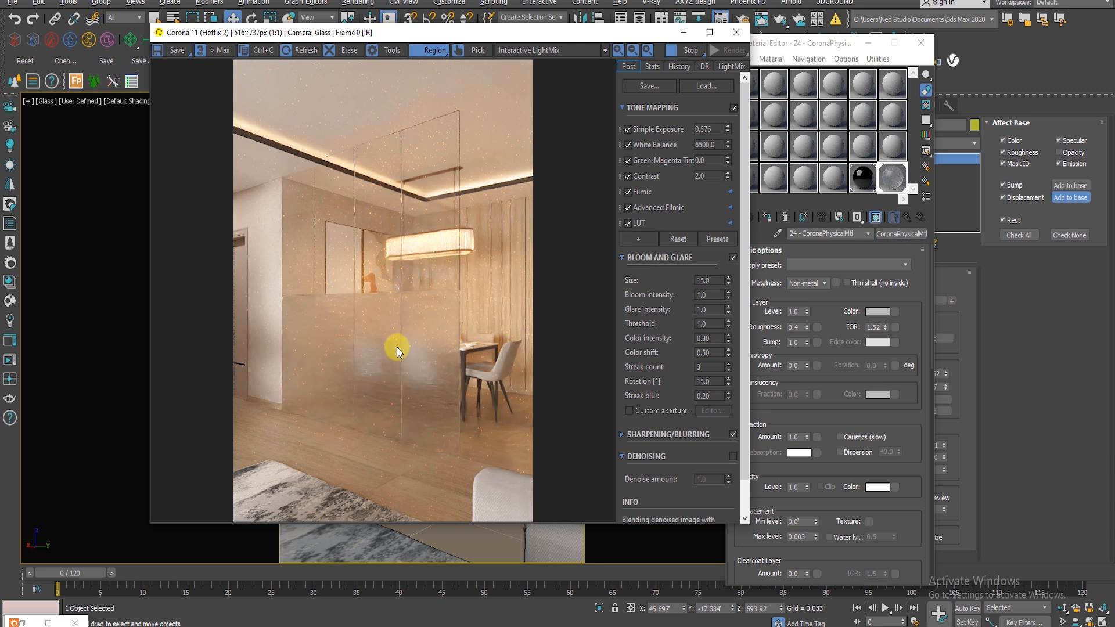
{"action": "left_click", "coordinate": [922, 43]}
Scale the Corona Decal down vertically into a shorter horizontal band and position it across the middle of the glass partition.
{"action": "left_click_drag", "start_coordinate": [417, 37], "coordinate": [787, 38]}
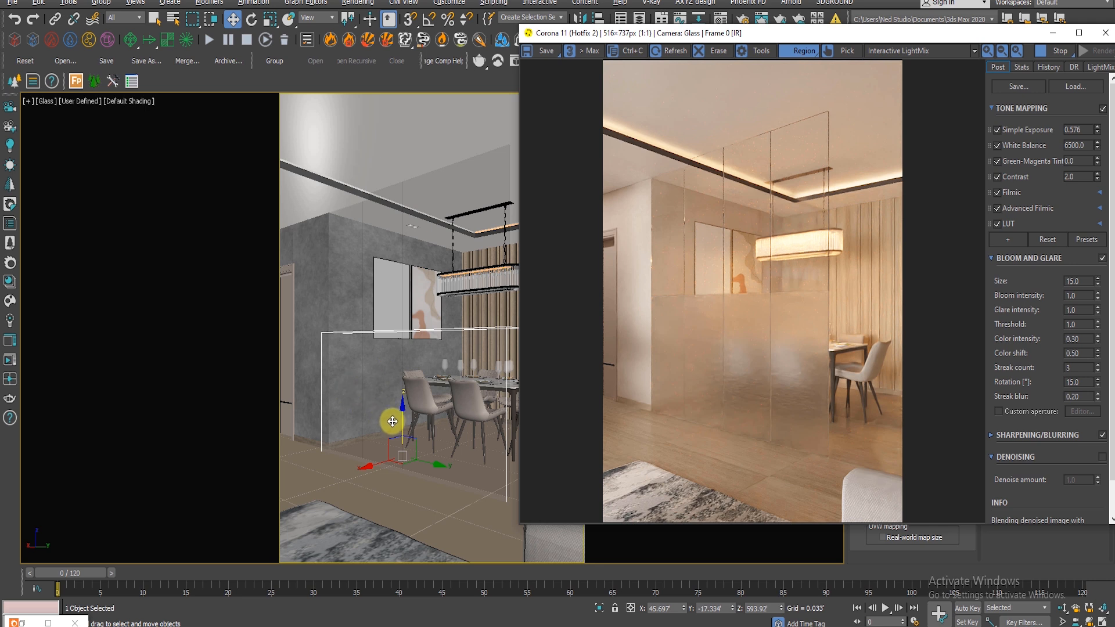
{"action": "left_click_drag", "start_coordinate": [402, 423], "coordinate": [403, 471]}
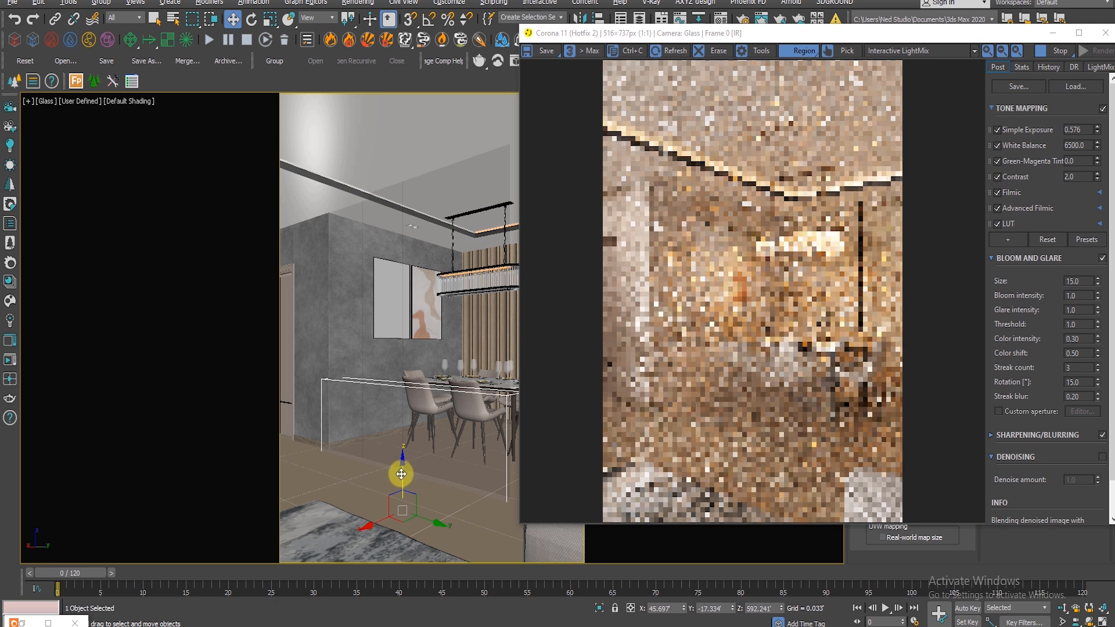
{"action": "key", "text": "r"}
{"action": "mouse_move", "coordinate": [400, 472]}
{"action": "left_mouse_down"}
{"action": "mouse_move", "coordinate": [401, 520]}
{"action": "mouse_move", "coordinate": [418, 318]}
{"action": "mouse_move", "coordinate": [404, 275]}
{"action": "mouse_move", "coordinate": [397, 459]}
{"action": "left_mouse_up"}
{"action": "key", "text": "w"}
{"action": "key", "text": "r"}
{"action": "key", "text": "w"}
Make two instanced copies of the decal band, one below it near the floor and one above it near the ceiling.
{"action": "left_click", "coordinate": [497, 286]}
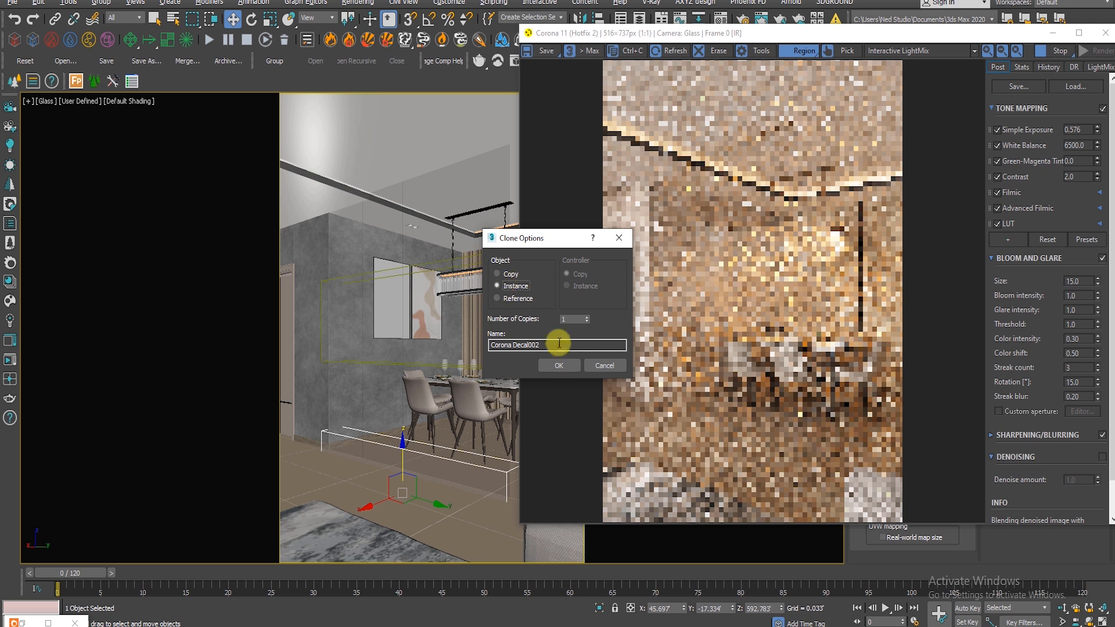
{"action": "left_click", "coordinate": [559, 365]}
{"action": "mouse_move", "coordinate": [401, 466]}
{"action": "left_mouse_down"}
{"action": "mouse_move", "coordinate": [414, 107]}
{"action": "mouse_move", "coordinate": [413, 118]}
{"action": "left_mouse_up"}
{"action": "key", "text": "Return"}
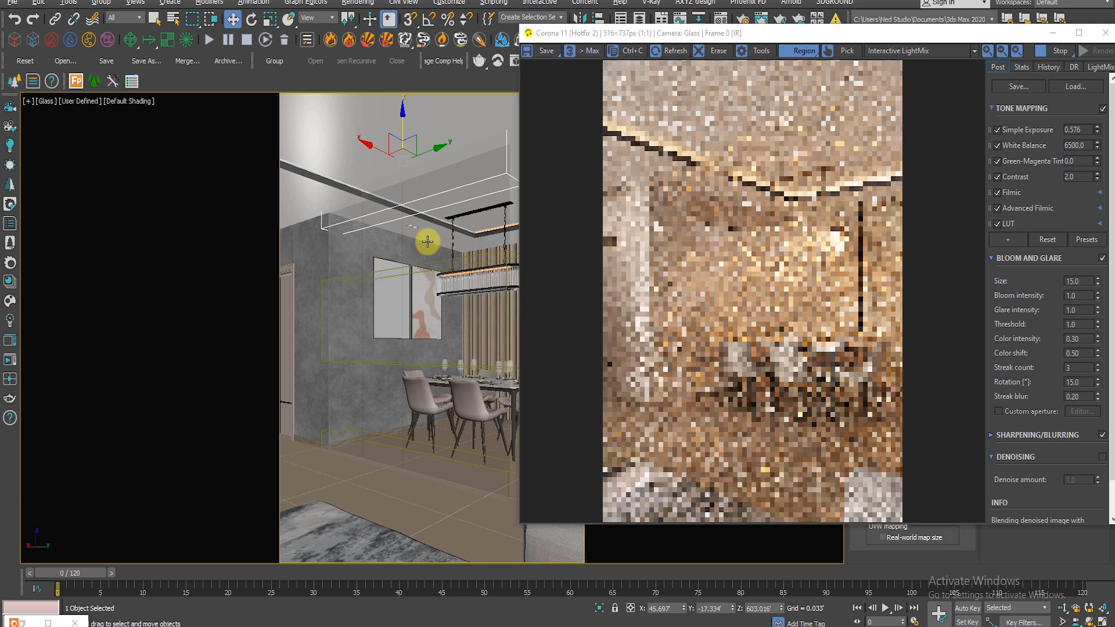
Draw a render region around the glass partition and examine the frosted bands in the interactive render.
{"action": "left_click_drag", "start_coordinate": [828, 41], "coordinate": [559, 43]}
{"action": "left_click_drag", "start_coordinate": [357, 126], "coordinate": [592, 481]}
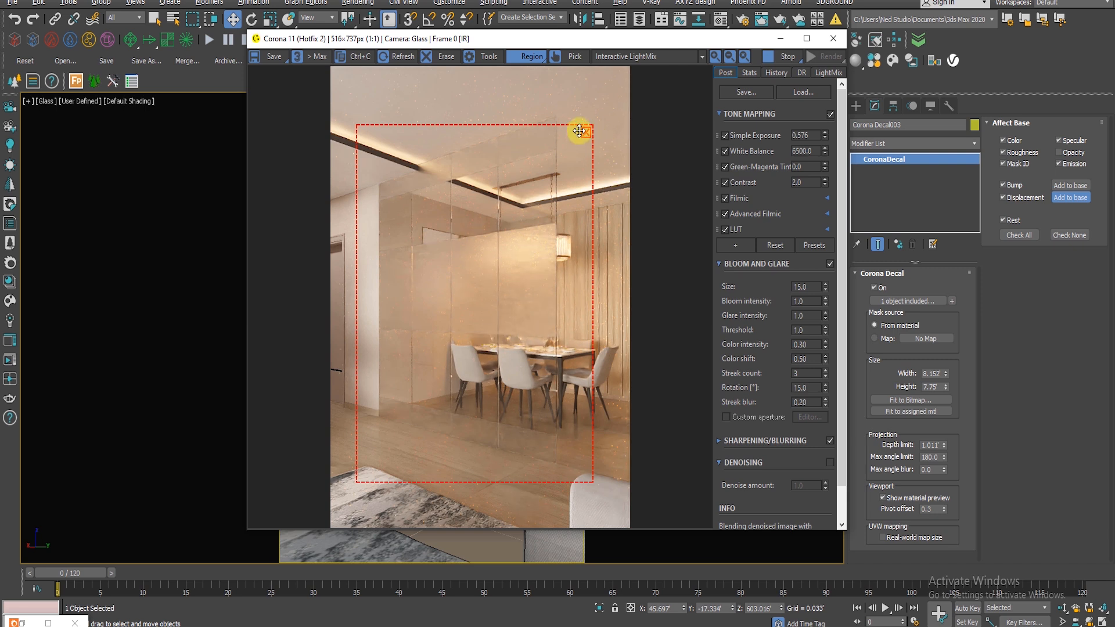
{"action": "left_click_drag", "start_coordinate": [695, 46], "coordinate": [917, 49]}
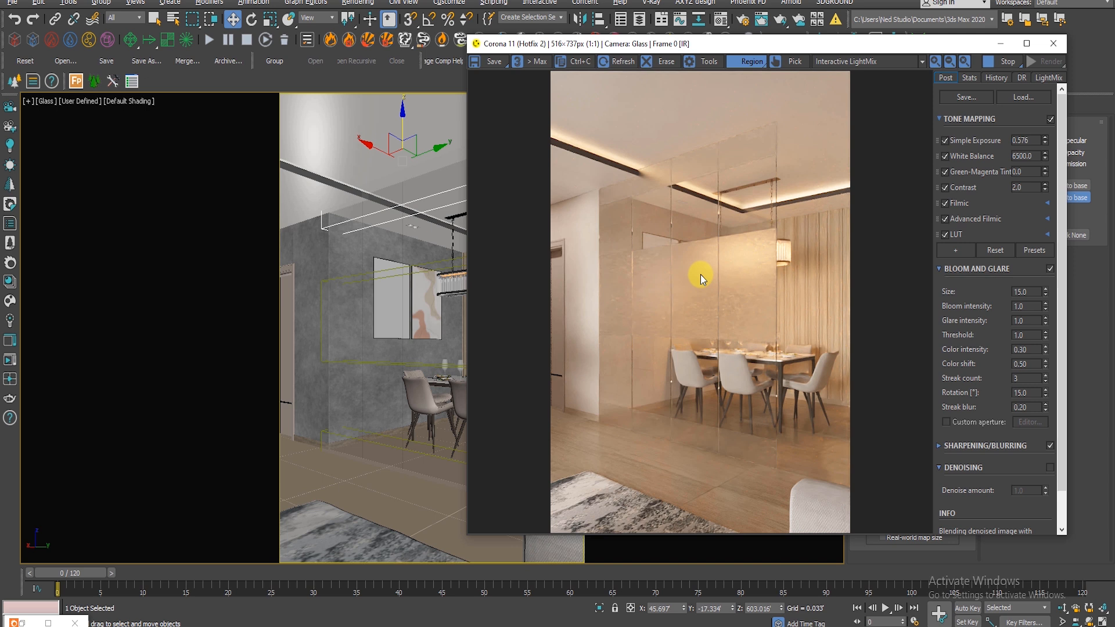
Switch to the browser and look through office glass partition images, opening the IndiaMART one with a frosted line pattern.
{"action": "left_click", "coordinate": [268, 624]}
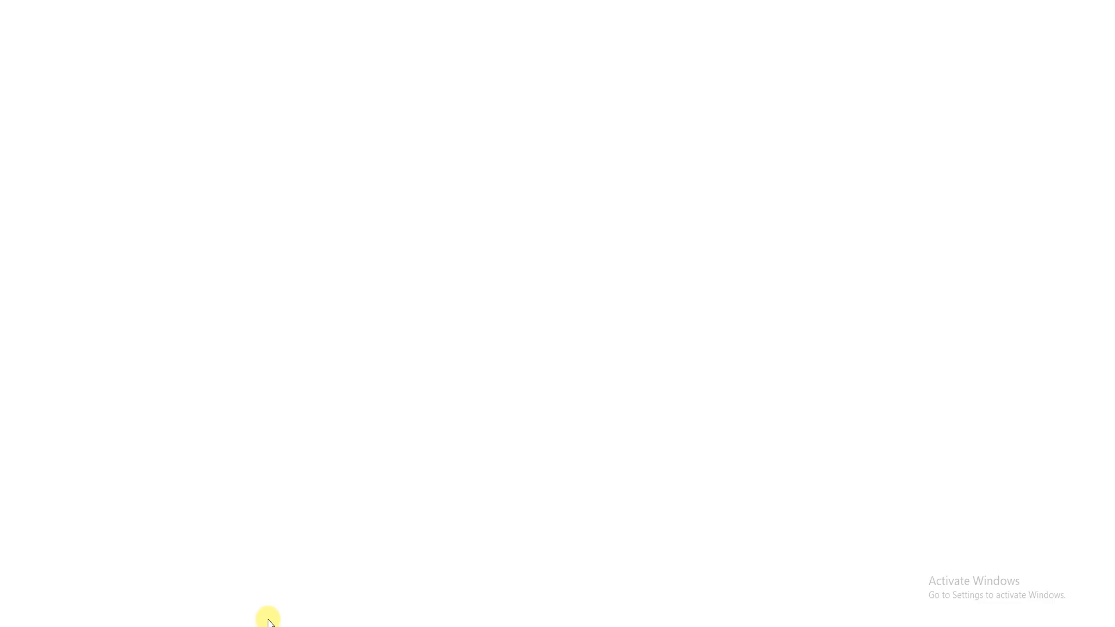
{"action": "left_click", "coordinate": [249, 3]}
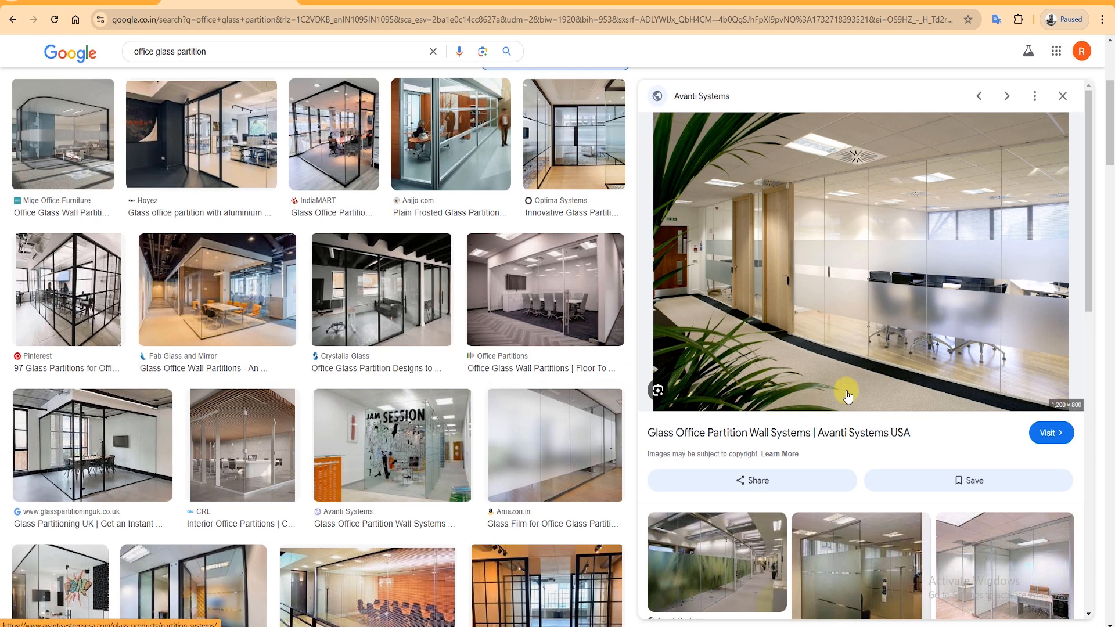
{"action": "scroll", "coordinate": [848, 395], "scroll_direction": "down", "scroll_amount": 6}
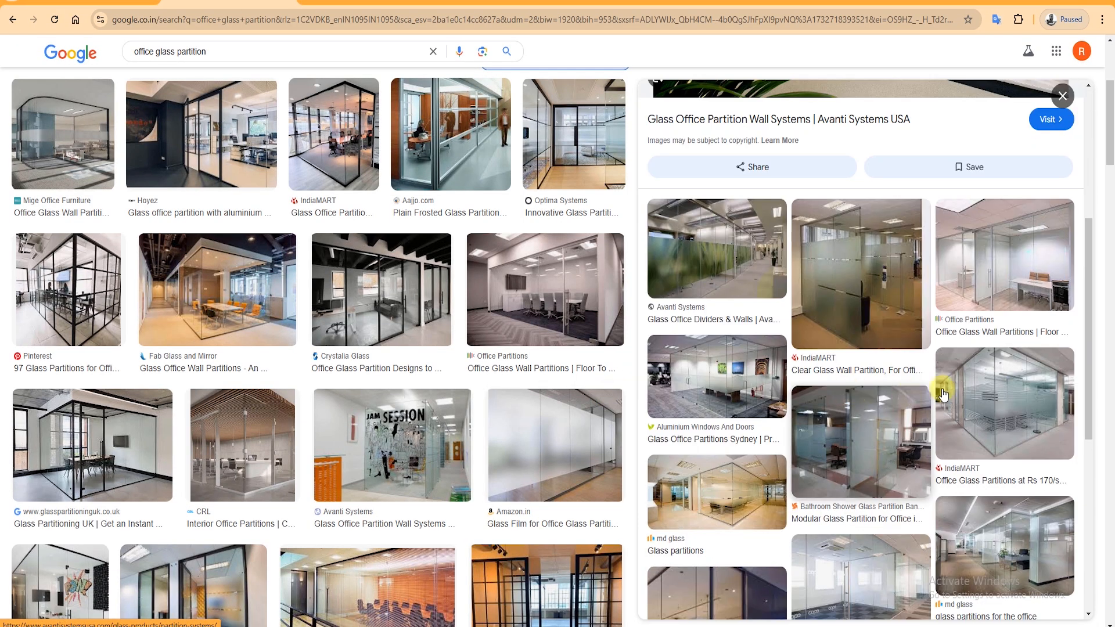
{"action": "scroll", "coordinate": [965, 395], "scroll_direction": "down", "scroll_amount": 2}
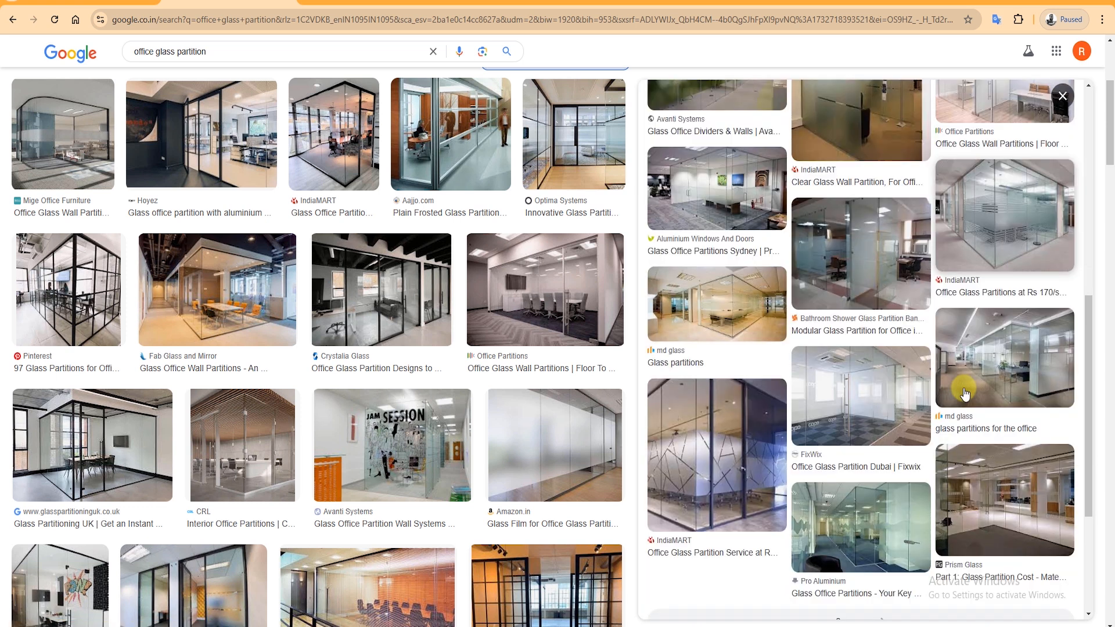
{"action": "left_click", "coordinate": [704, 461]}
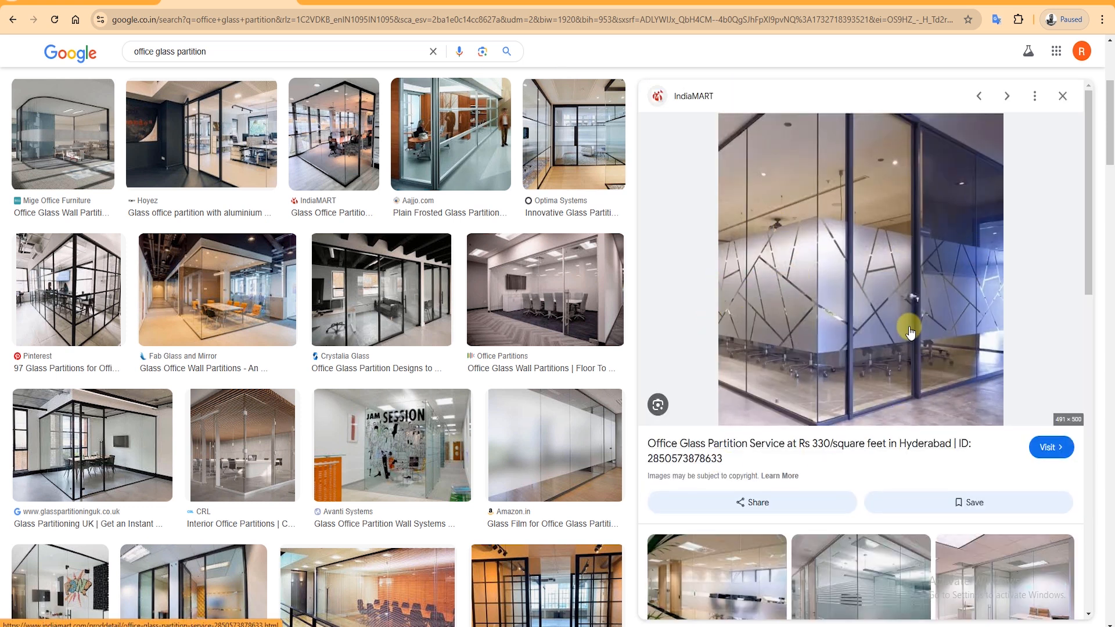
{"action": "scroll", "coordinate": [910, 334], "scroll_direction": "down", "scroll_amount": 1}
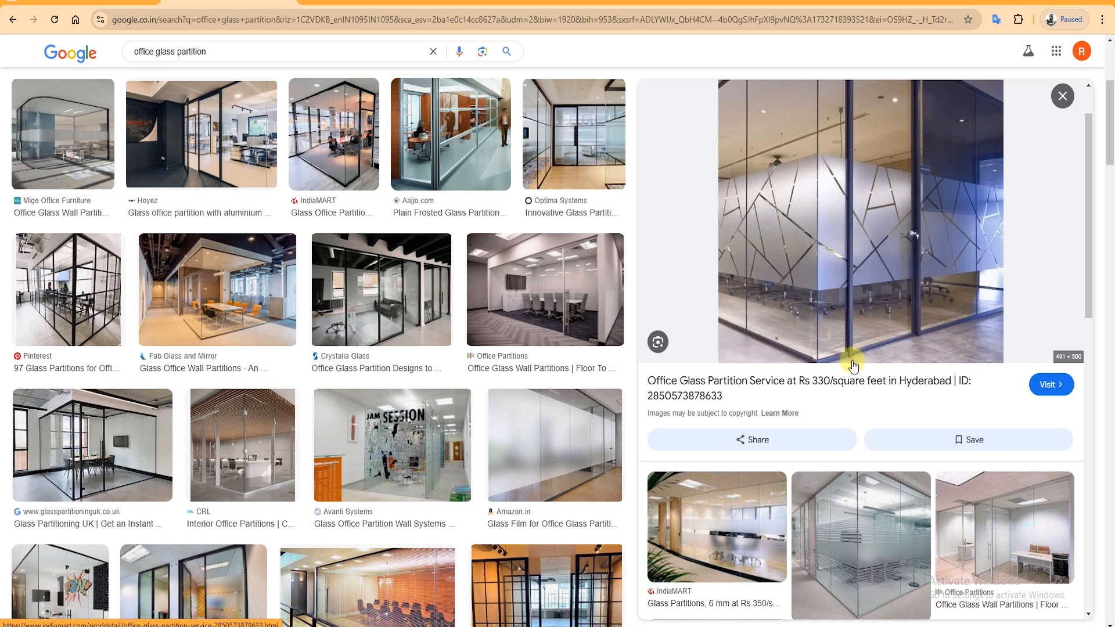
{"action": "scroll", "coordinate": [853, 366], "scroll_direction": "up", "scroll_amount": 1}
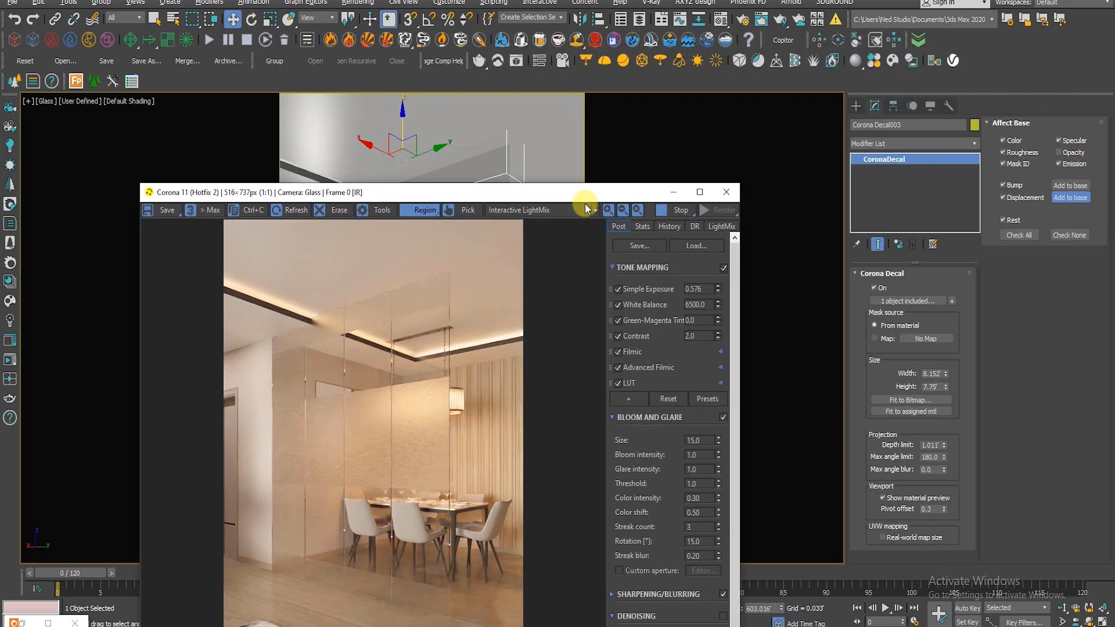
Back in 3ds Max, delete the two instanced decal copies above and below the middle one.
{"action": "left_click_drag", "start_coordinate": [584, 197], "coordinate": [254, 430]}
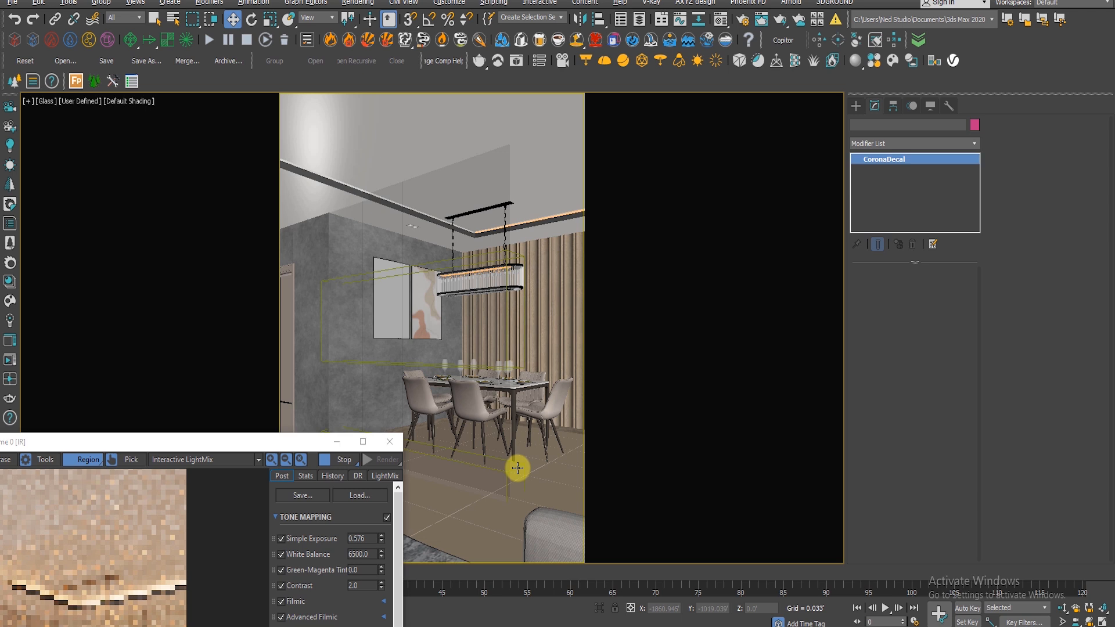
{"action": "left_click", "coordinate": [518, 468]}
{"action": "key", "text": "Delete"}
Increase the remaining Corona Decal's height to about 24.8 ft.
{"action": "left_click", "coordinate": [417, 263]}
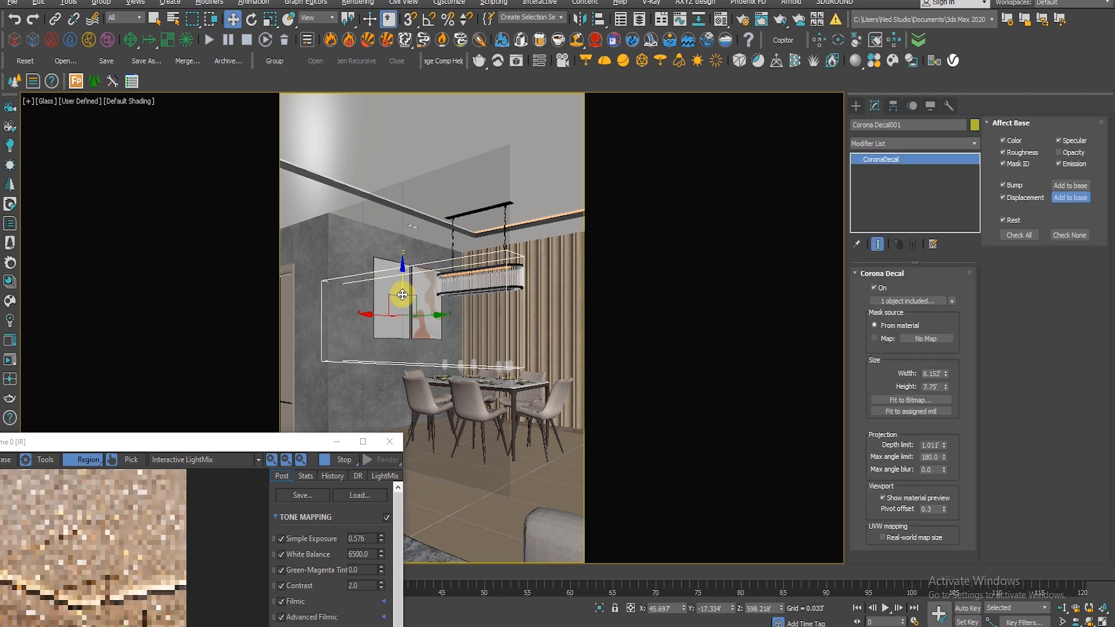
{"action": "left_click_drag", "start_coordinate": [946, 374], "coordinate": [924, 251]}
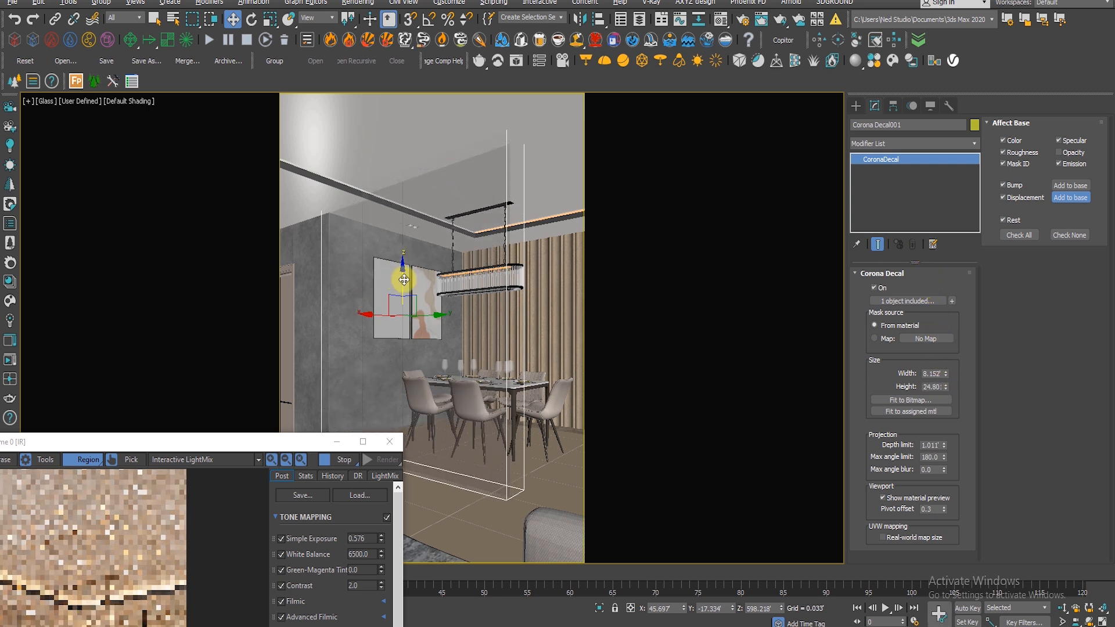
Add a CoronaBitmap to the opacity color of the frosted glass CoronaPhysicalMtl.
{"action": "left_click_drag", "start_coordinate": [228, 444], "coordinate": [518, 56]}
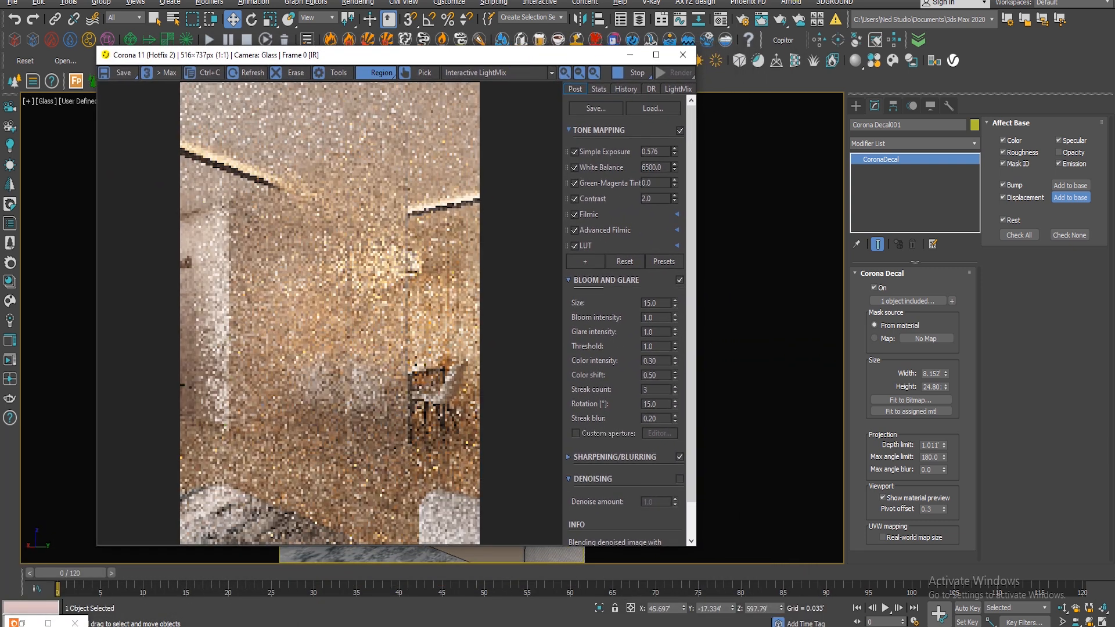
{"action": "left_click", "coordinate": [721, 19]}
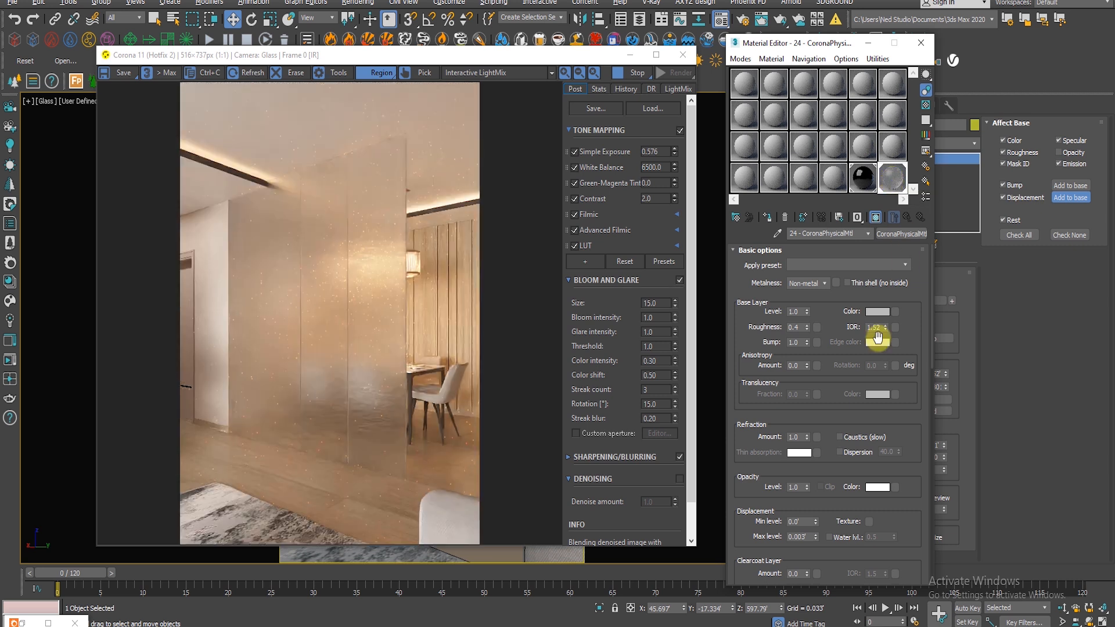
{"action": "left_click_drag", "start_coordinate": [750, 409], "coordinate": [754, 264]}
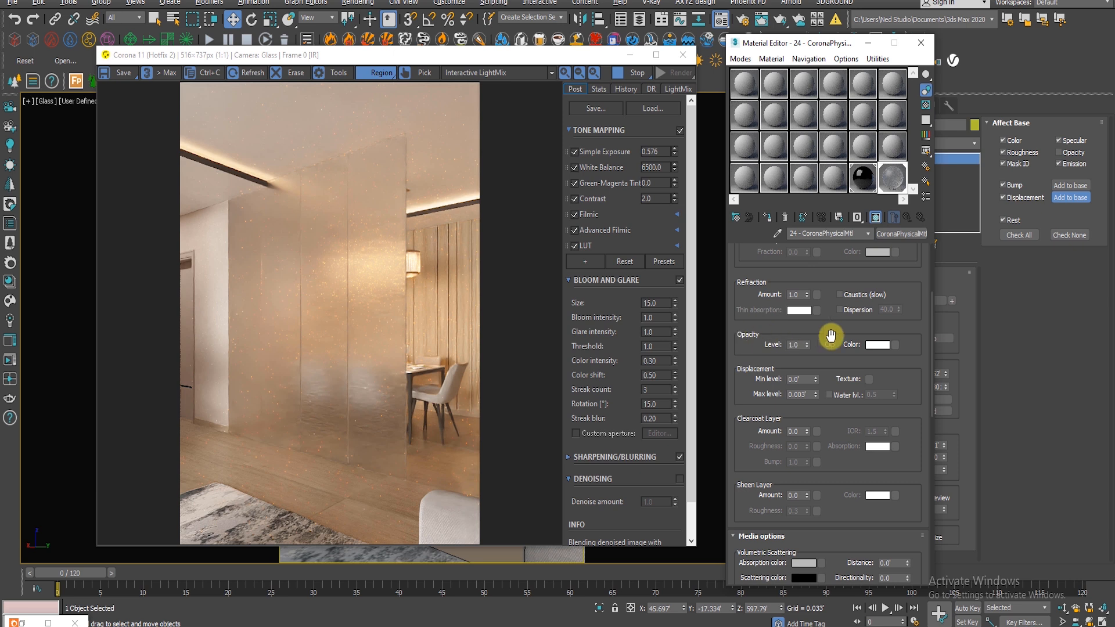
{"action": "left_click", "coordinate": [896, 346]}
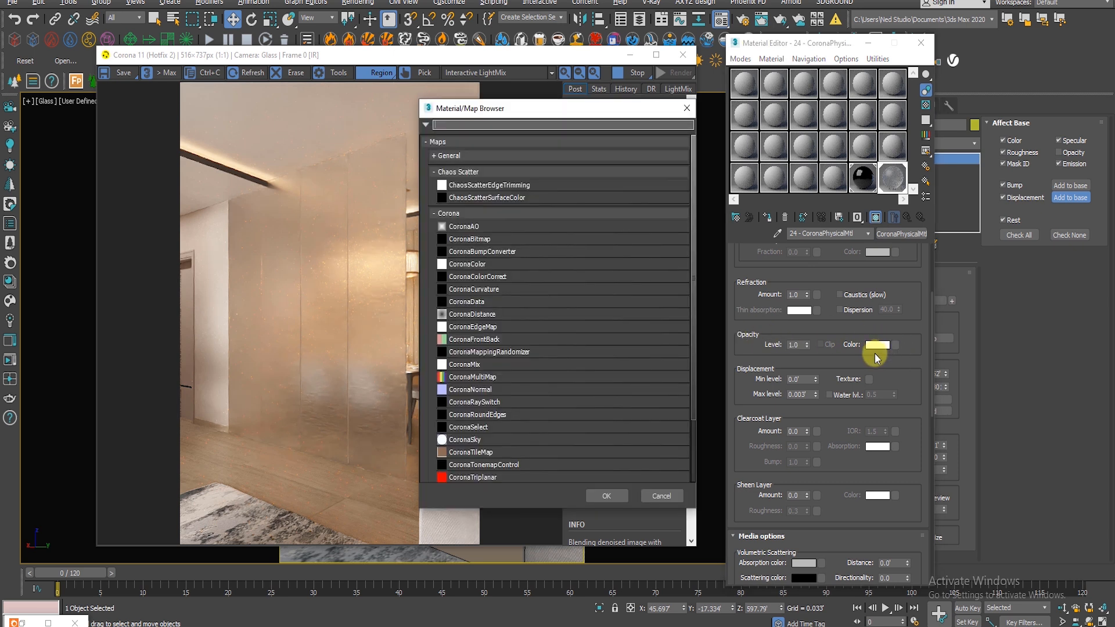
{"action": "double_click", "coordinate": [463, 240]}
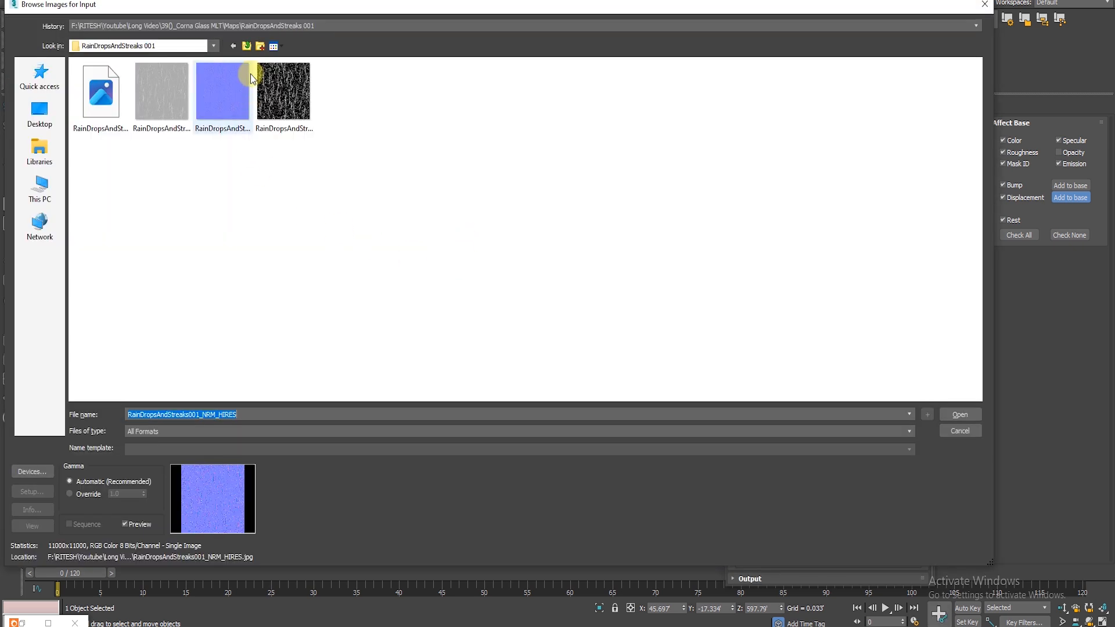
Preview the images in the Maps folder and load 3DCollective_TexturePack01_Utility_0028_4K as the opacity bitmap.
{"action": "left_click", "coordinate": [248, 45]}
{"action": "left_click", "coordinate": [156, 96]}
{"action": "left_click", "coordinate": [215, 105]}
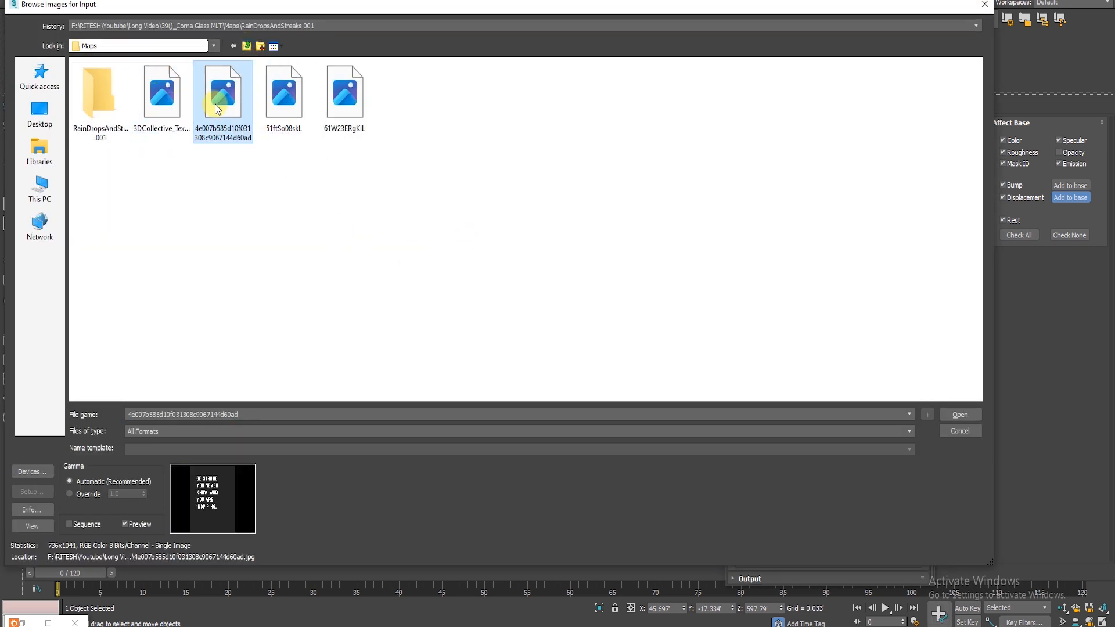
{"action": "left_click", "coordinate": [281, 96]}
{"action": "left_click", "coordinate": [349, 117]}
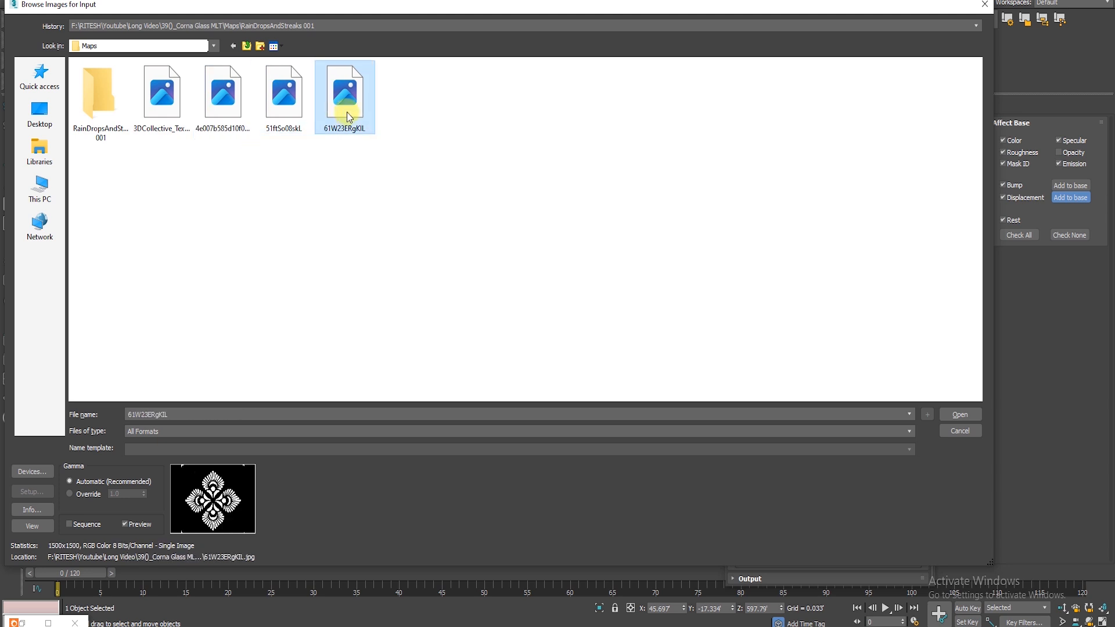
{"action": "left_click", "coordinate": [181, 127]}
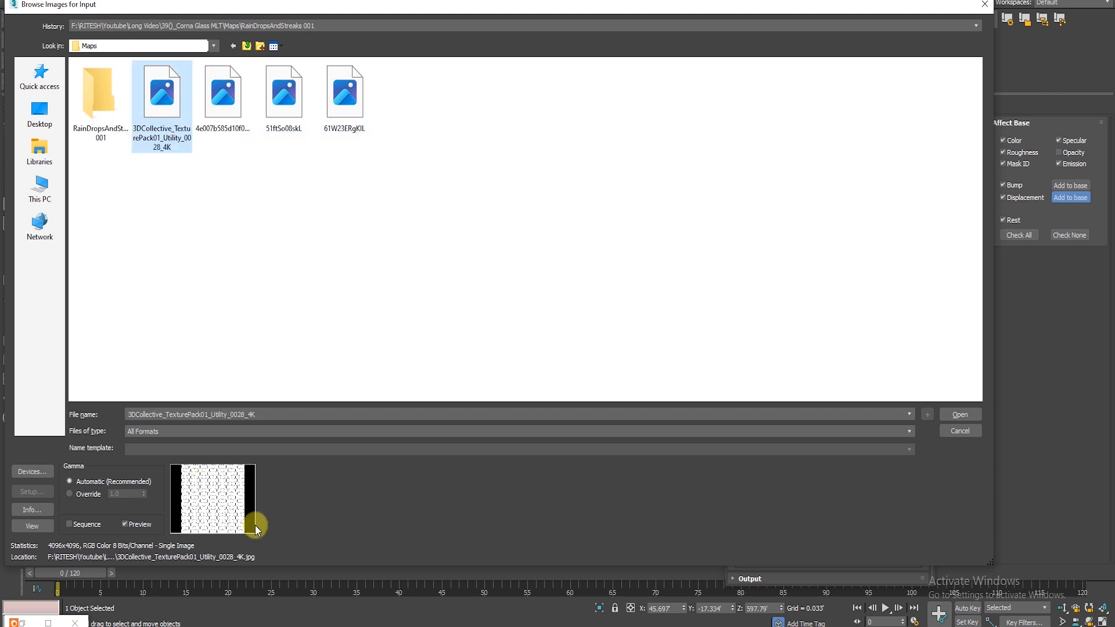
{"action": "left_click", "coordinate": [948, 414]}
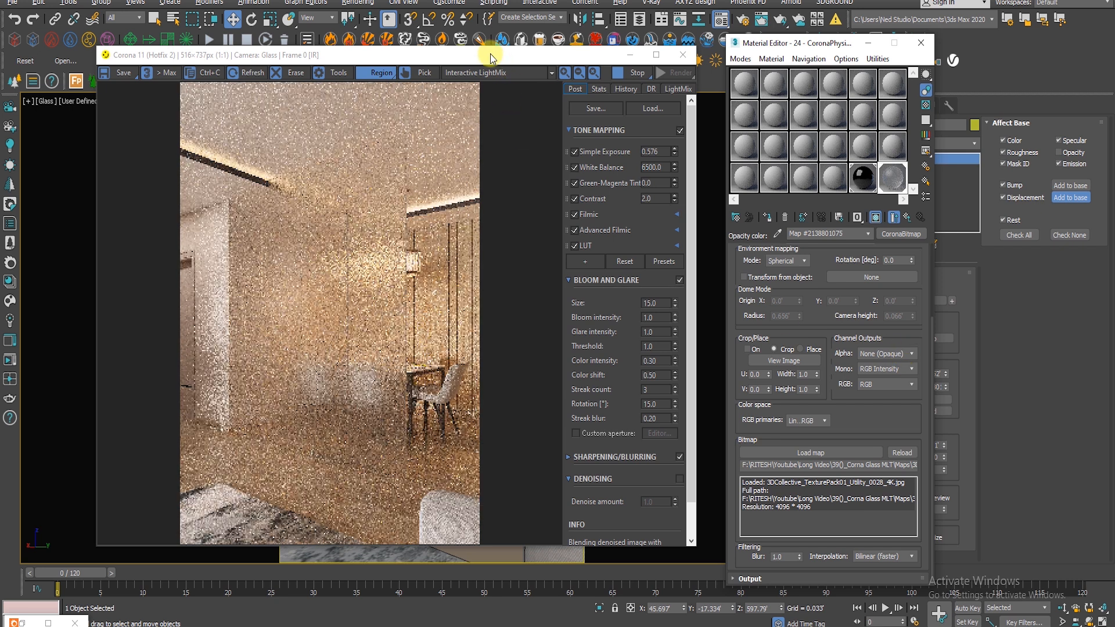
Inspect the hexagon bitmap at full size and draw a render region around the glass partition.
{"action": "left_click_drag", "start_coordinate": [490, 57], "coordinate": [440, 51]}
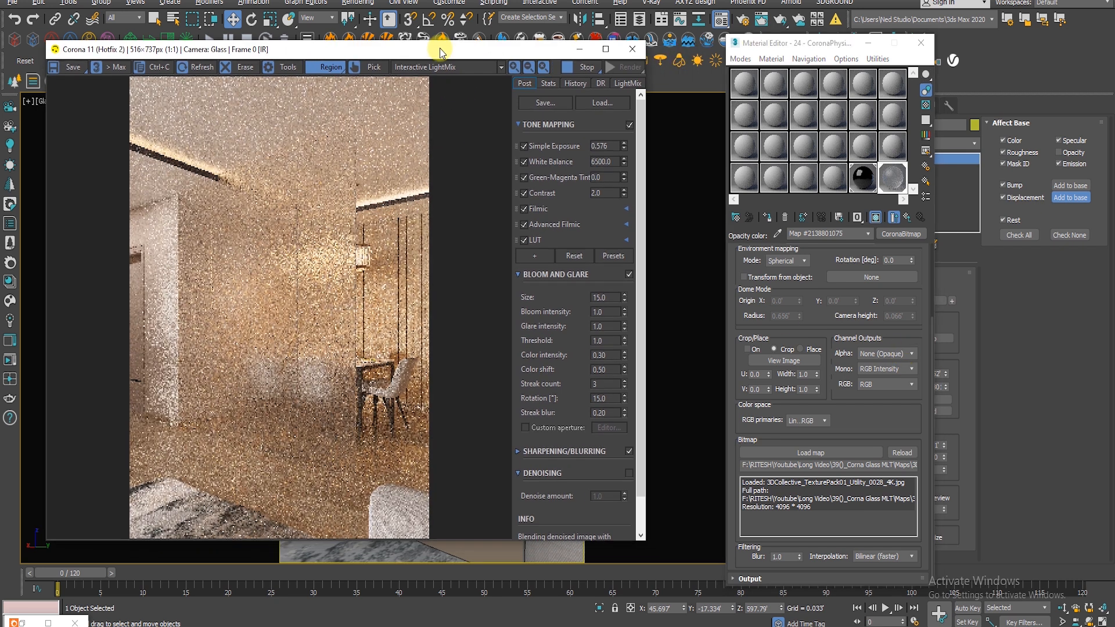
{"action": "left_click", "coordinate": [784, 360]}
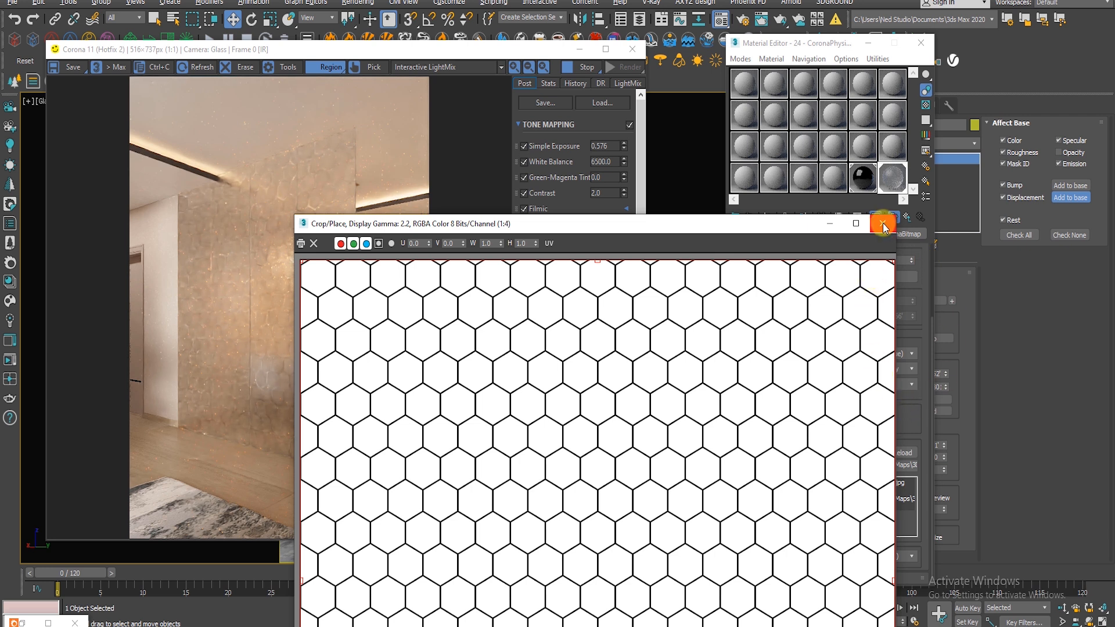
{"action": "left_click", "coordinate": [883, 224]}
{"action": "left_click_drag", "start_coordinate": [152, 135], "coordinate": [385, 495]}
{"action": "left_click_drag", "start_coordinate": [542, 49], "coordinate": [568, 396]}
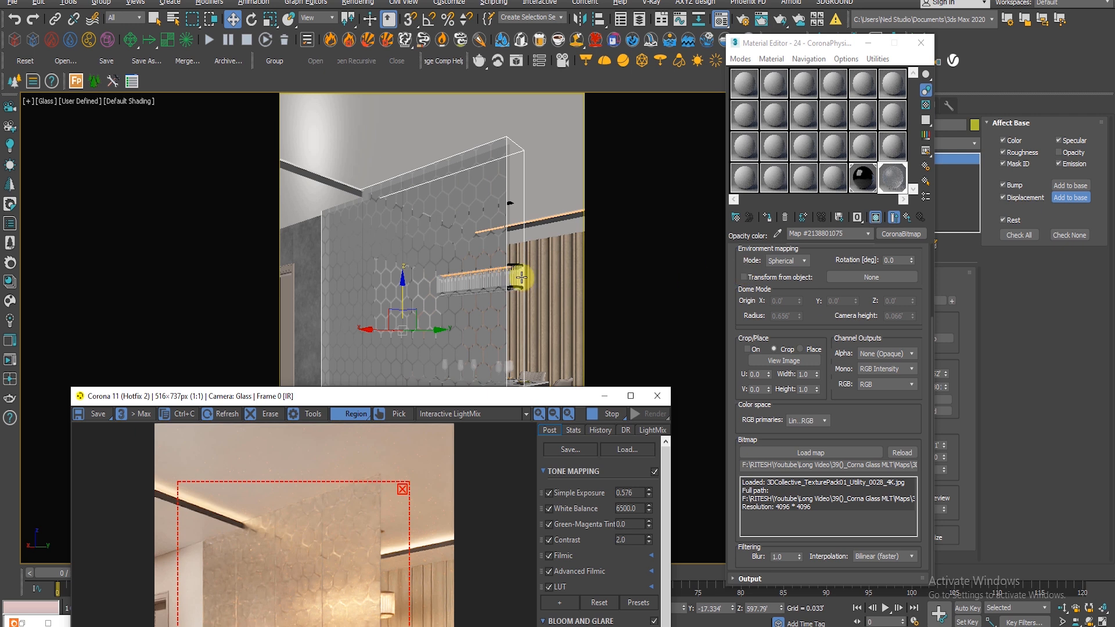
Wrap the opacity bitmap in a CoronaColorCorrect map as its sub-map, display it in the viewport and invert its colors.
{"action": "left_click", "coordinate": [899, 236]}
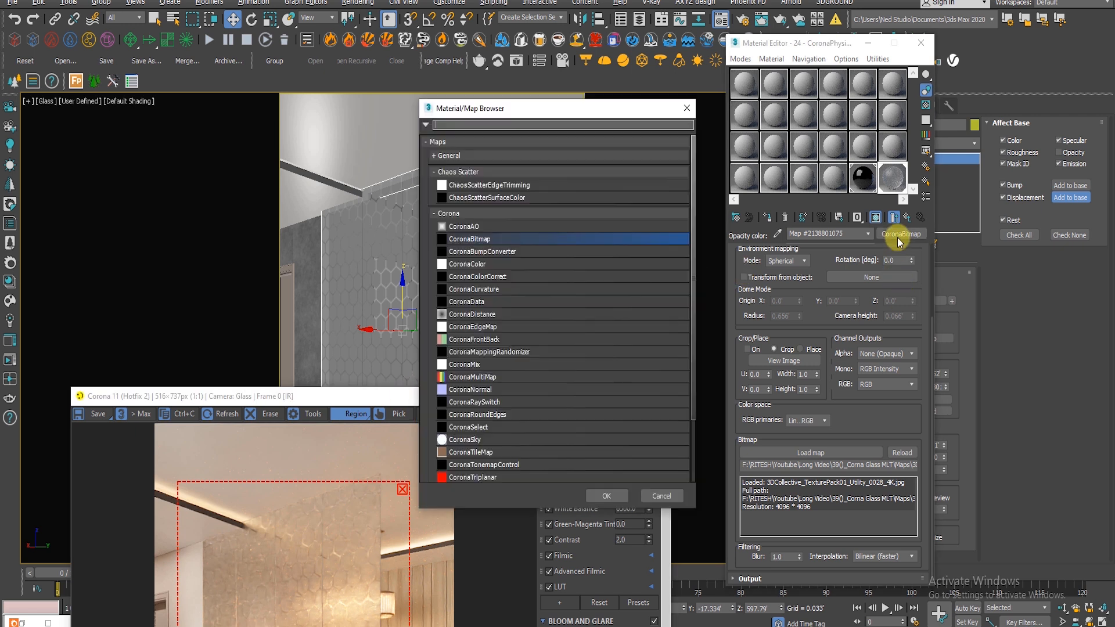
{"action": "double_click", "coordinate": [495, 277]}
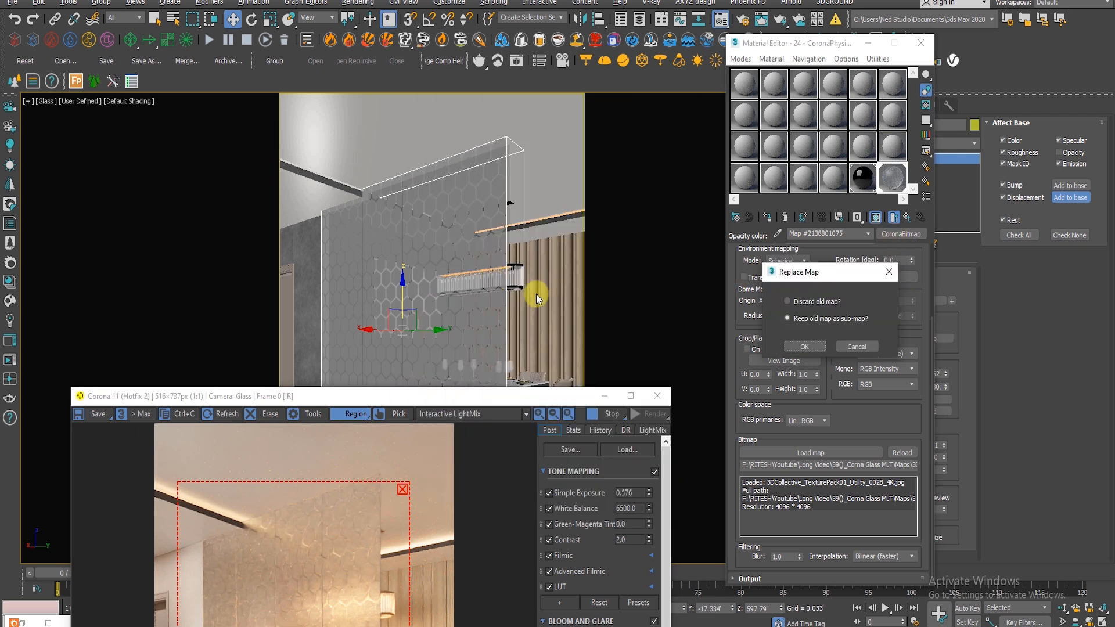
{"action": "left_click", "coordinate": [805, 346]}
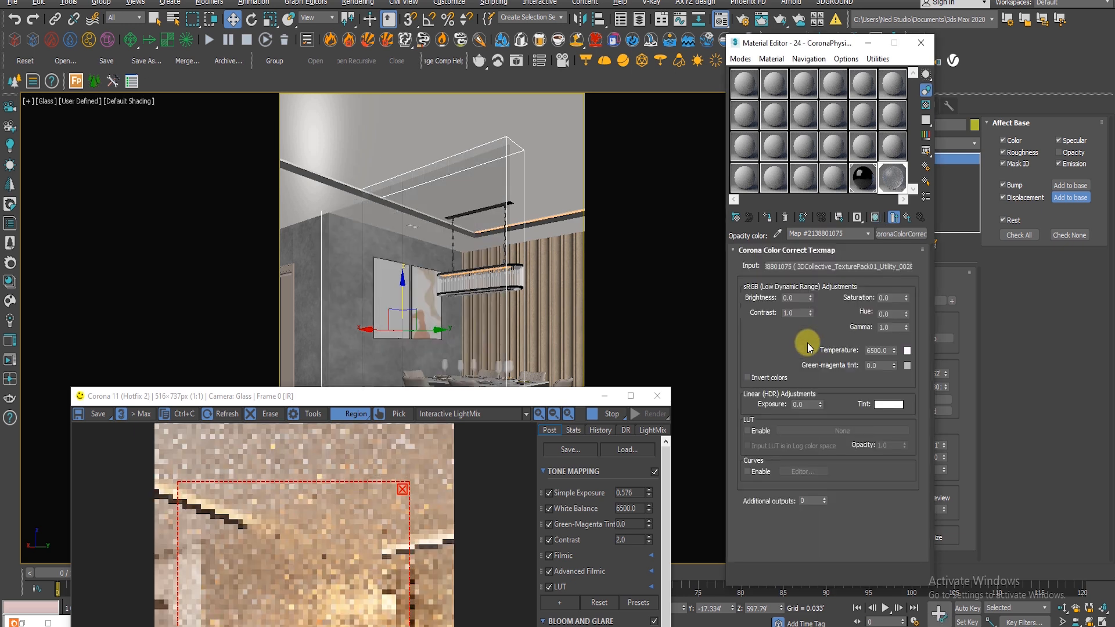
{"action": "left_click", "coordinate": [875, 218]}
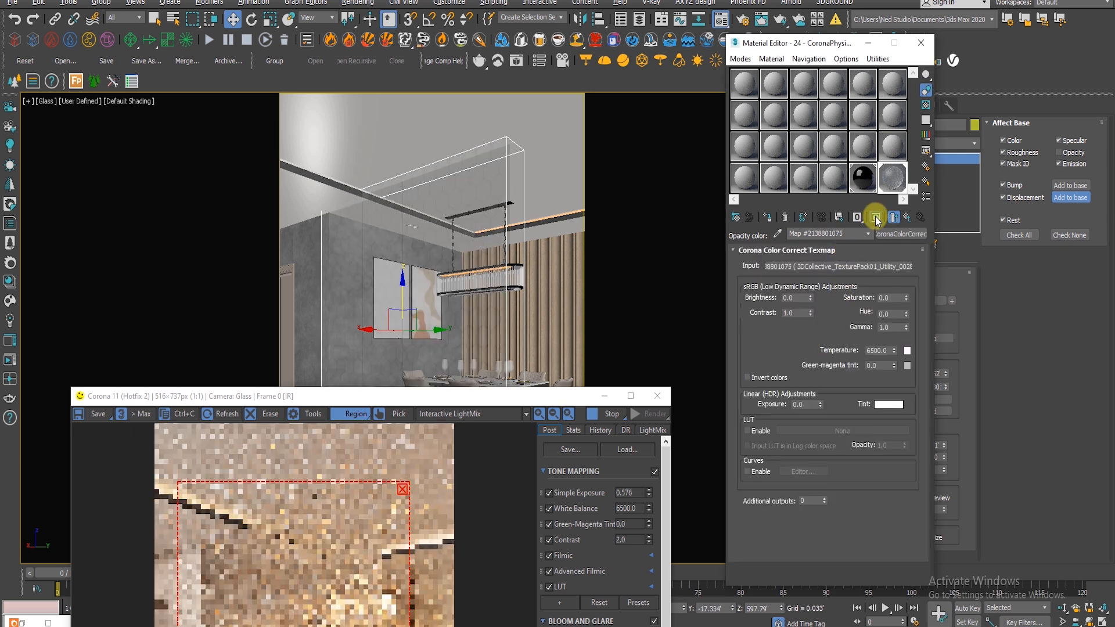
{"action": "left_click_drag", "start_coordinate": [515, 396], "coordinate": [493, 76]}
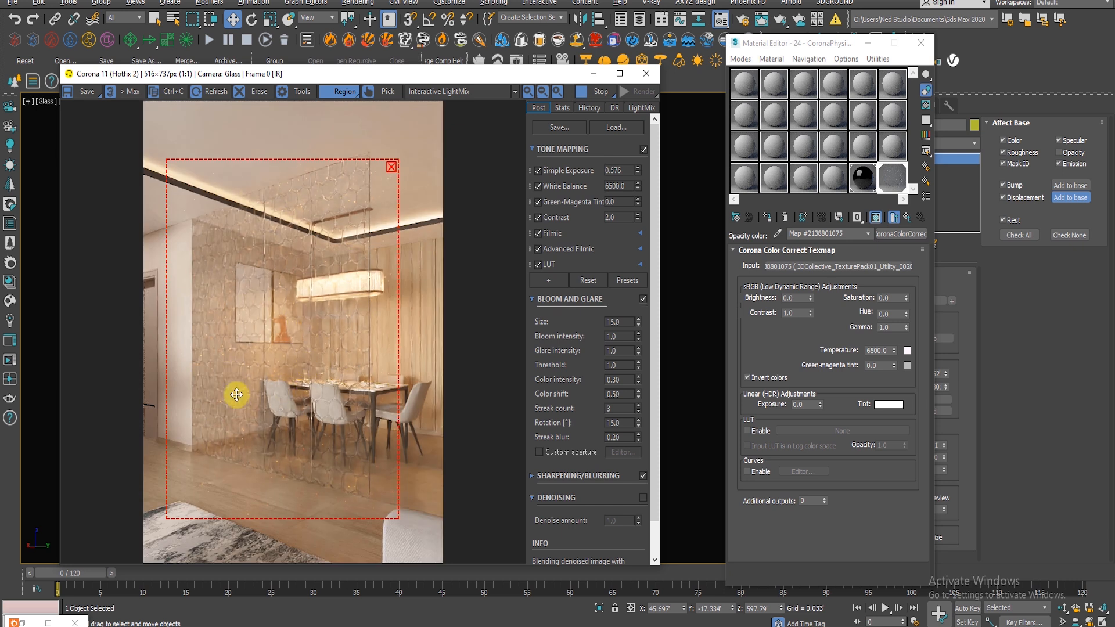
{"action": "scroll", "coordinate": [326, 371], "scroll_direction": "up", "scroll_amount": 1}
{"action": "scroll", "coordinate": [329, 369], "scroll_direction": "down", "scroll_amount": 1}
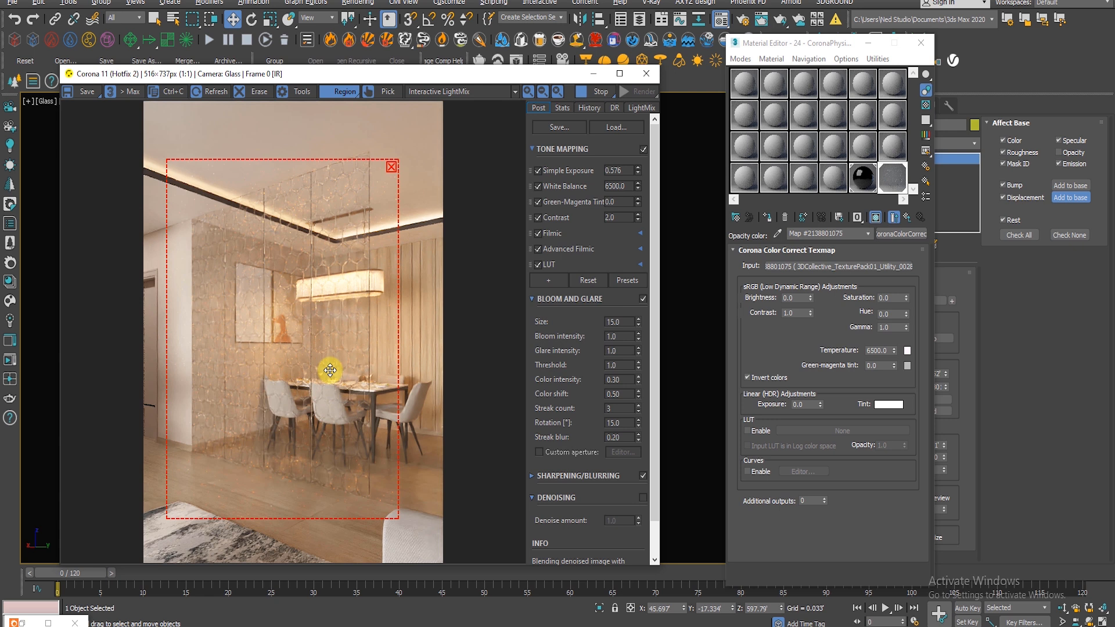
Turn off the opacity map's color inversion and extend the render region upward to inspect the hexagon pattern.
{"action": "left_click", "coordinate": [750, 378]}
{"action": "left_click_drag", "start_coordinate": [309, 158], "coordinate": [313, 139]}
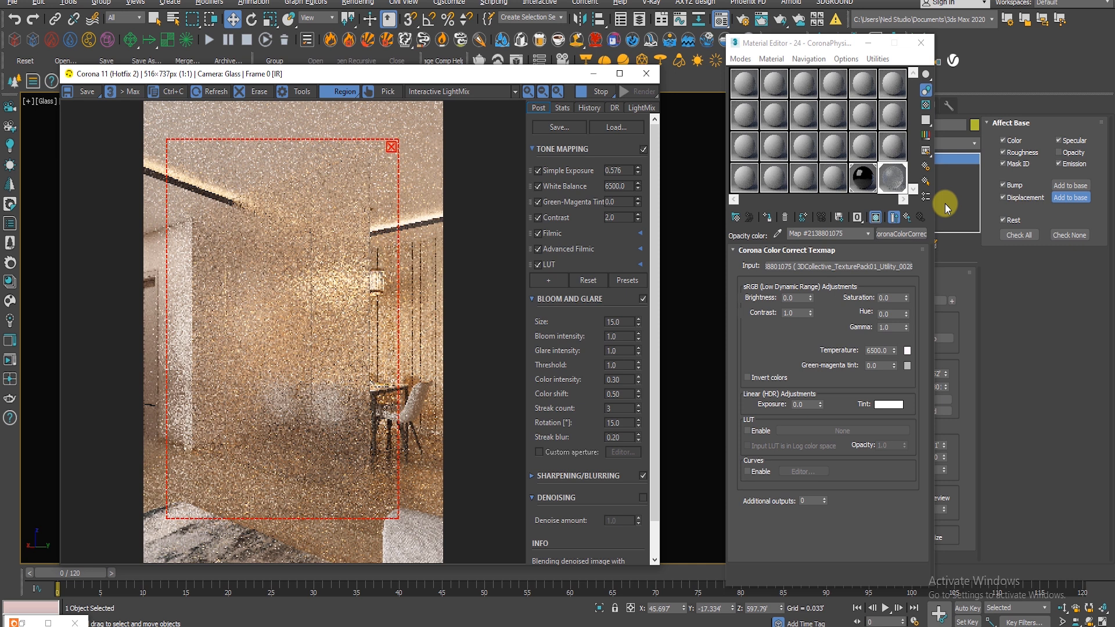
{"action": "scroll", "coordinate": [283, 335], "scroll_direction": "up", "scroll_amount": 1}
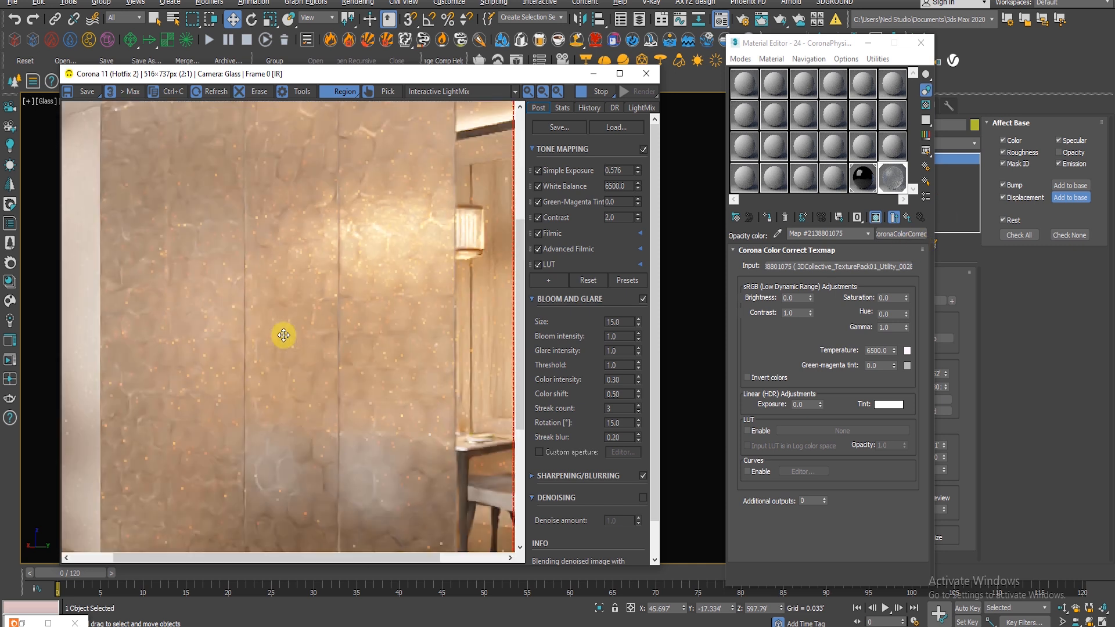
Set the hexagon bitmap's U and V tiling to 2.0 and check the pattern in the interactive render.
{"action": "left_click", "coordinate": [886, 266]}
{"action": "double_click", "coordinate": [825, 303]}
{"action": "type", "text": "5"}
{"action": "double_click", "coordinate": [824, 302]}
{"action": "type", "text": "2"}
{"action": "double_click", "coordinate": [821, 317]}
{"action": "type", "text": "2"}
{"action": "key", "text": "Return"}
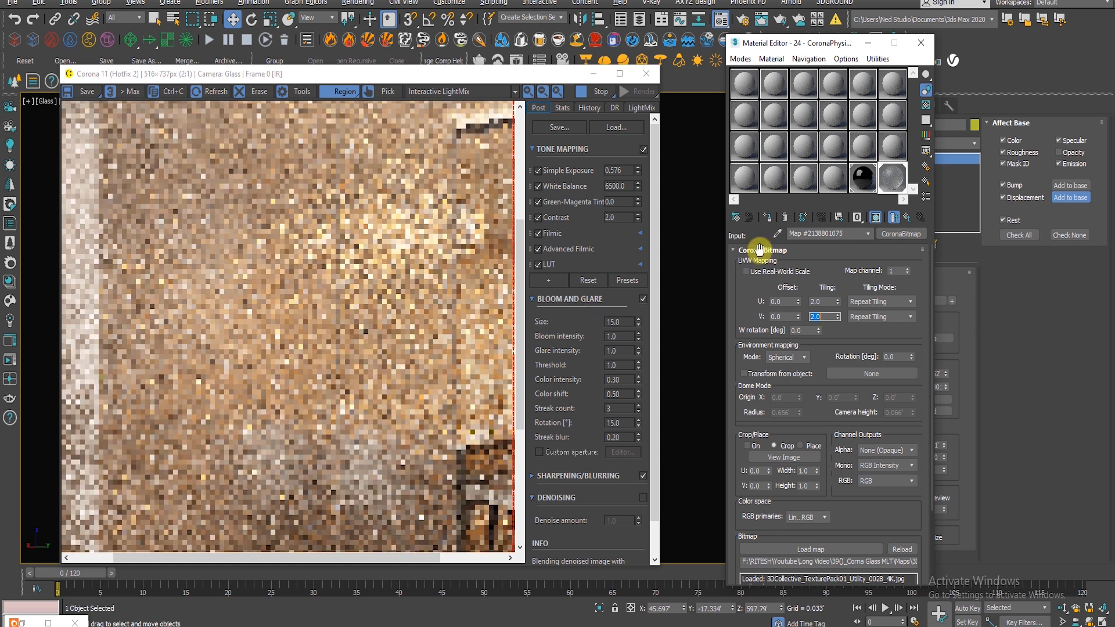
{"action": "scroll", "coordinate": [347, 348], "scroll_direction": "down", "scroll_amount": 1}
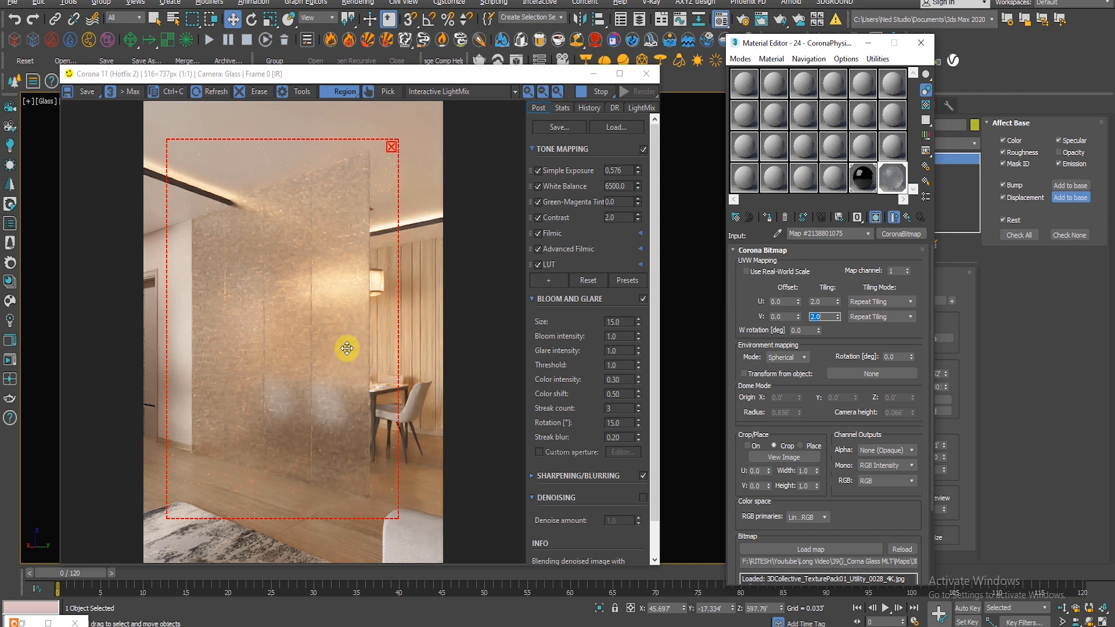
{"action": "scroll", "coordinate": [347, 349], "scroll_direction": "up", "scroll_amount": 1}
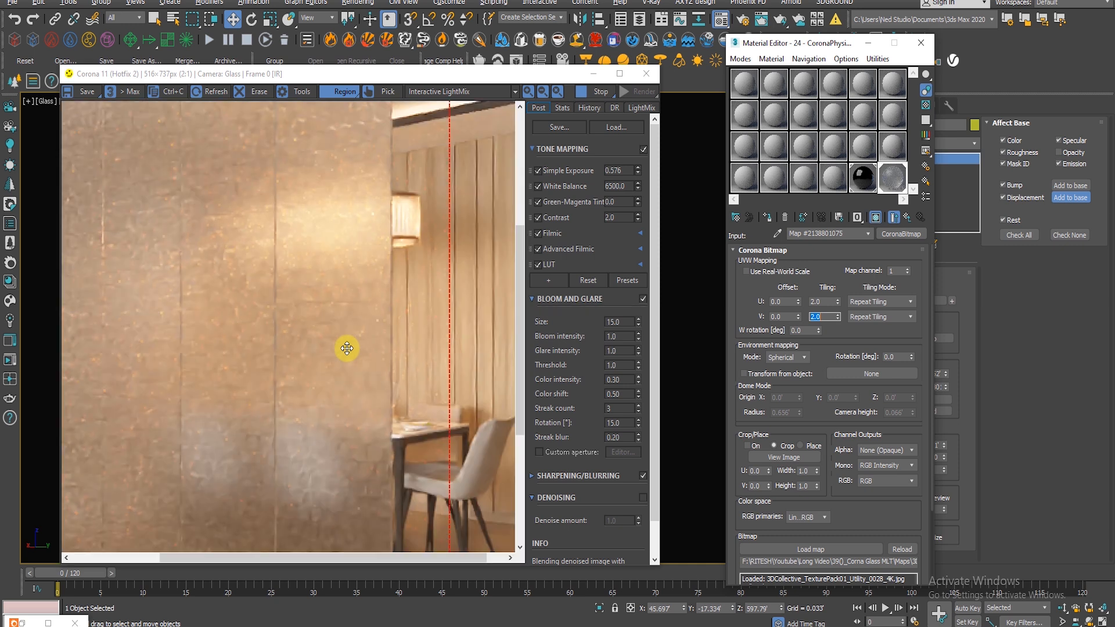
{"action": "scroll", "coordinate": [346, 348], "scroll_direction": "down", "scroll_amount": 1}
{"action": "left_click_drag", "start_coordinate": [542, 82], "coordinate": [559, 118]}
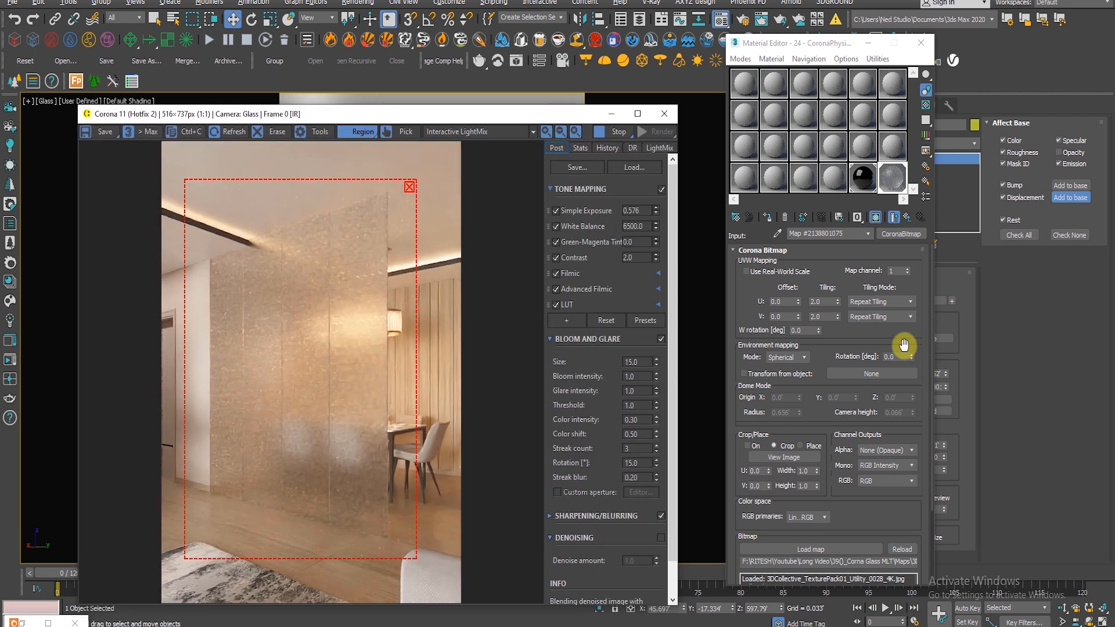
Invert the opacity map's colors in the Corona Color Correct and examine the hexagon lines on the glass.
{"action": "left_click", "coordinate": [907, 218]}
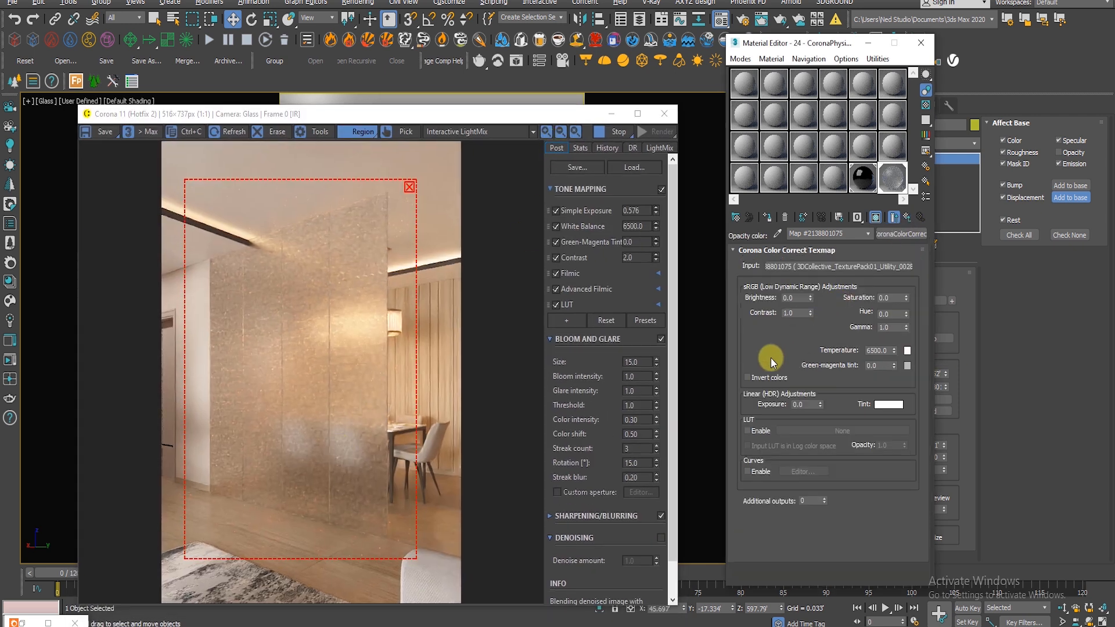
{"action": "left_click", "coordinate": [762, 379]}
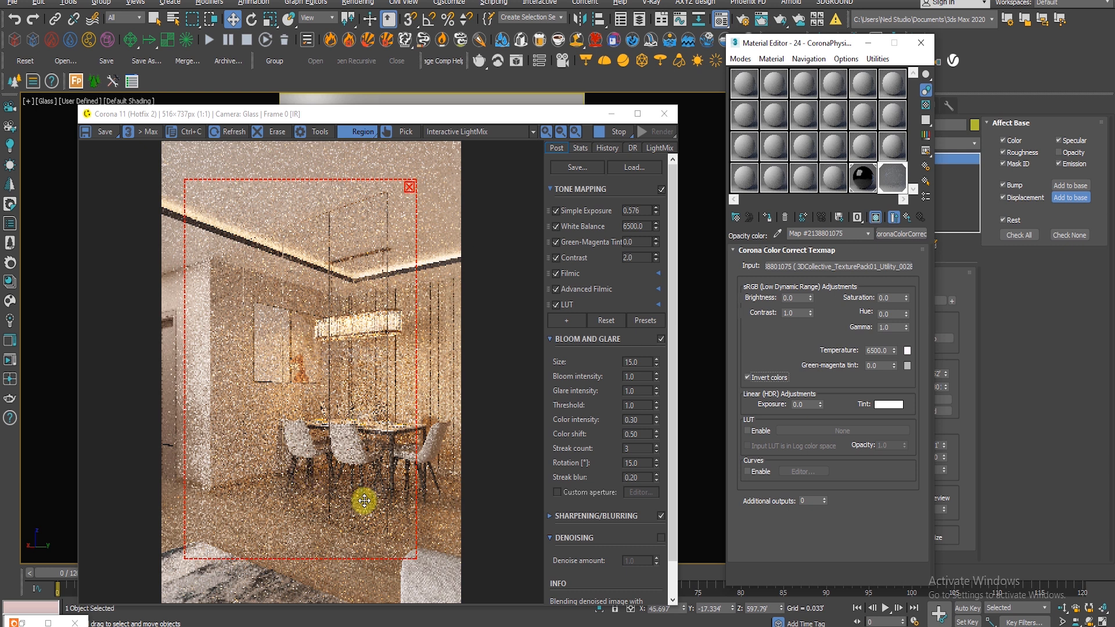
{"action": "scroll", "coordinate": [337, 231], "scroll_direction": "up", "scroll_amount": 2}
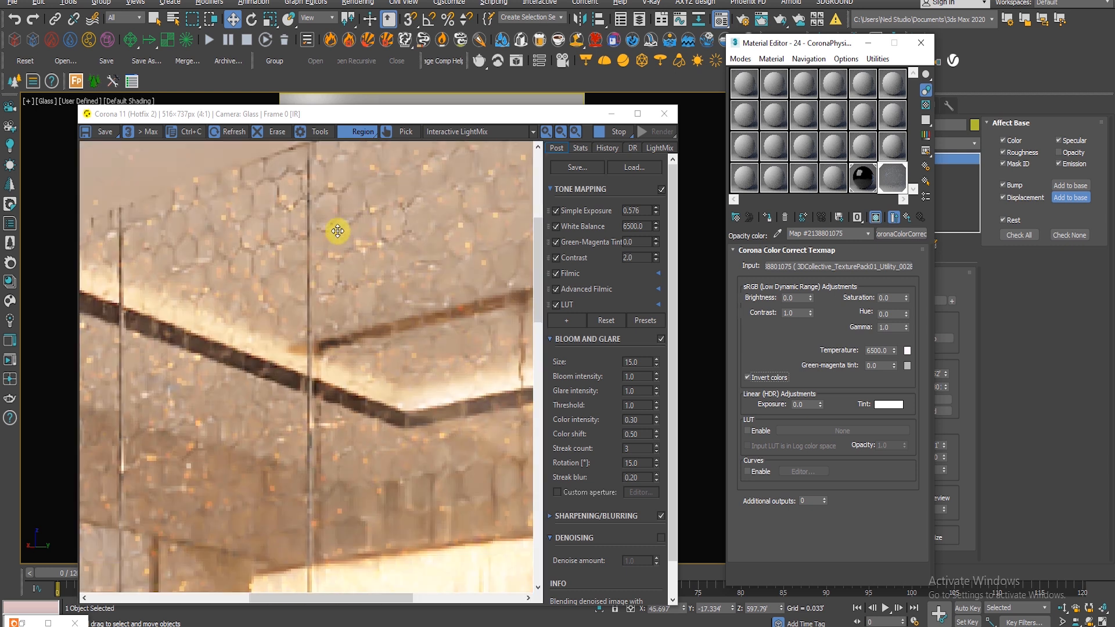
{"action": "scroll", "coordinate": [338, 210], "scroll_direction": "down", "scroll_amount": 2}
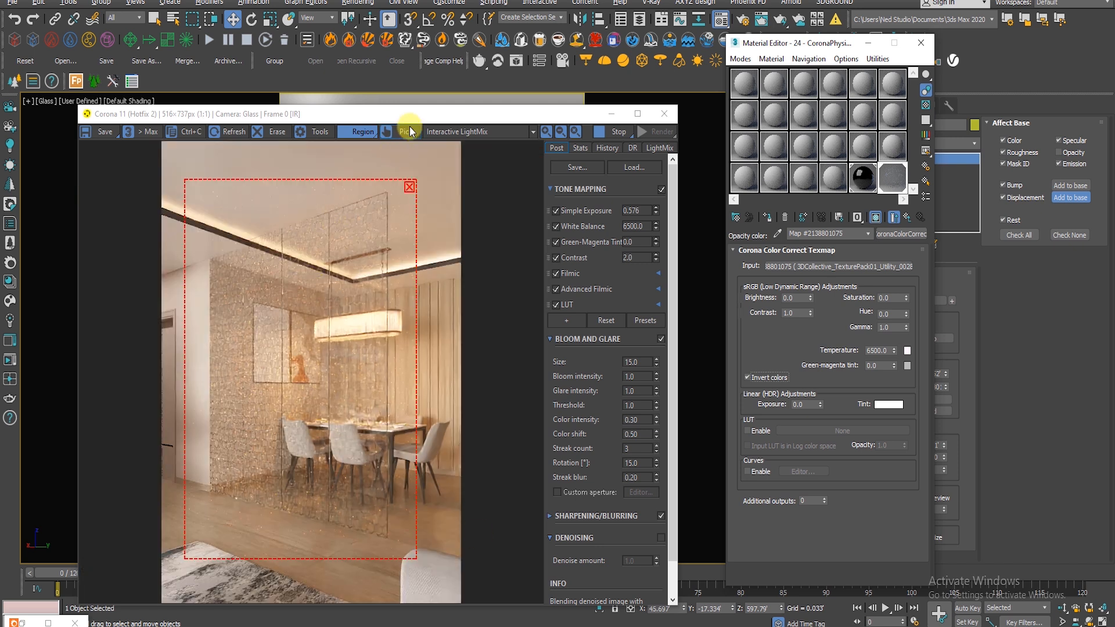
{"action": "left_click_drag", "start_coordinate": [409, 114], "coordinate": [401, 91]}
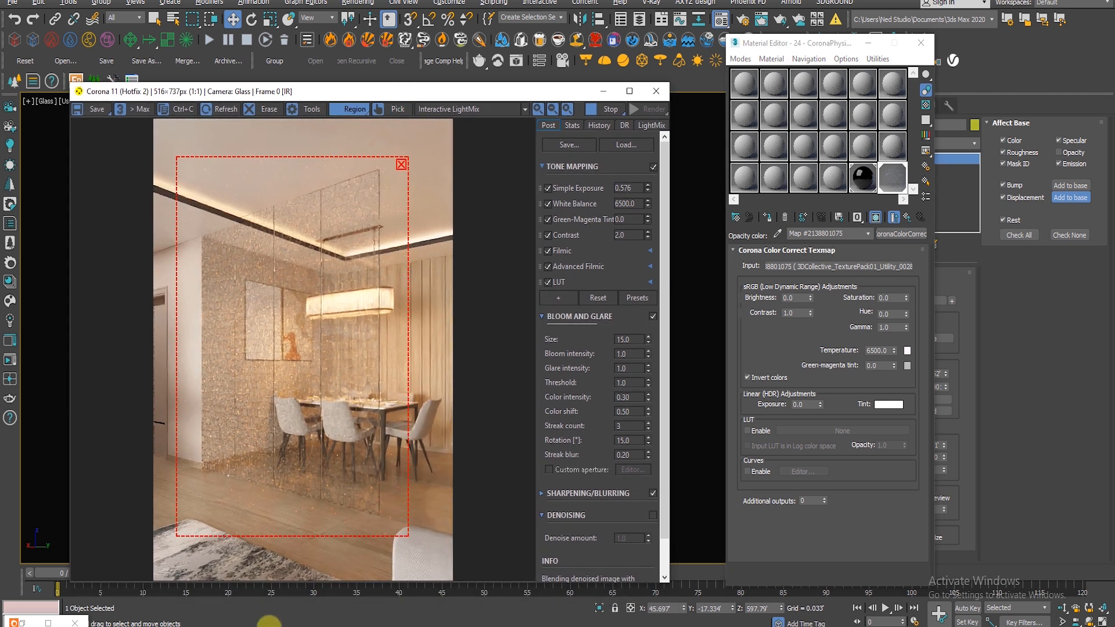
{"action": "left_click", "coordinate": [269, 626]}
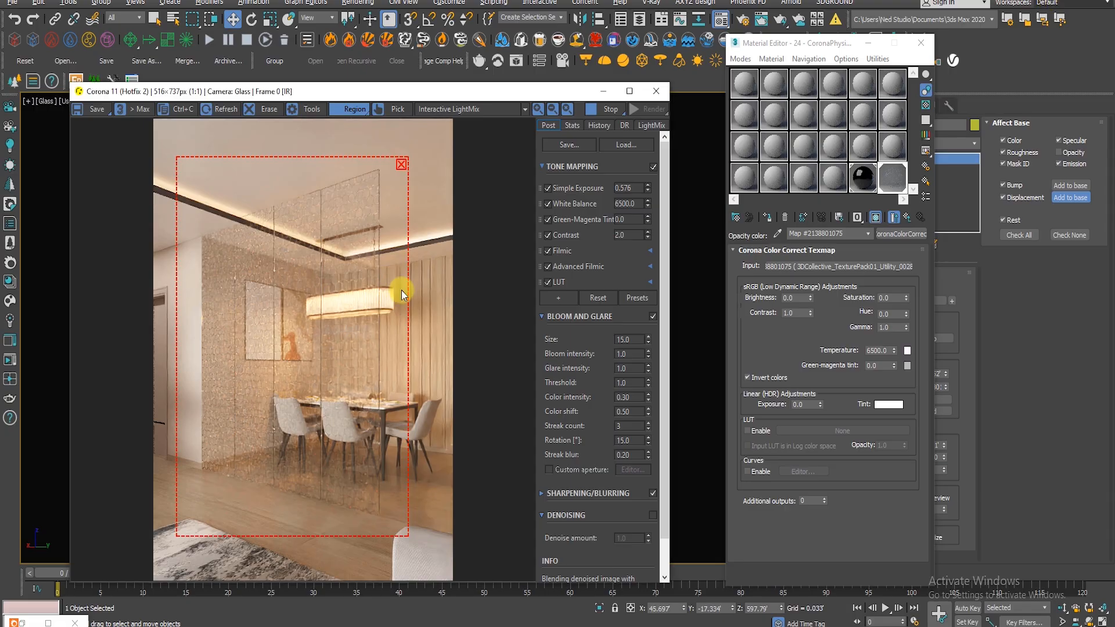
{"action": "left_click", "coordinate": [1052, 2]}
Replace the image in the material's opacity bitmap with 51ftSo08skL from the Maps folder.
{"action": "left_click", "coordinate": [905, 217]}
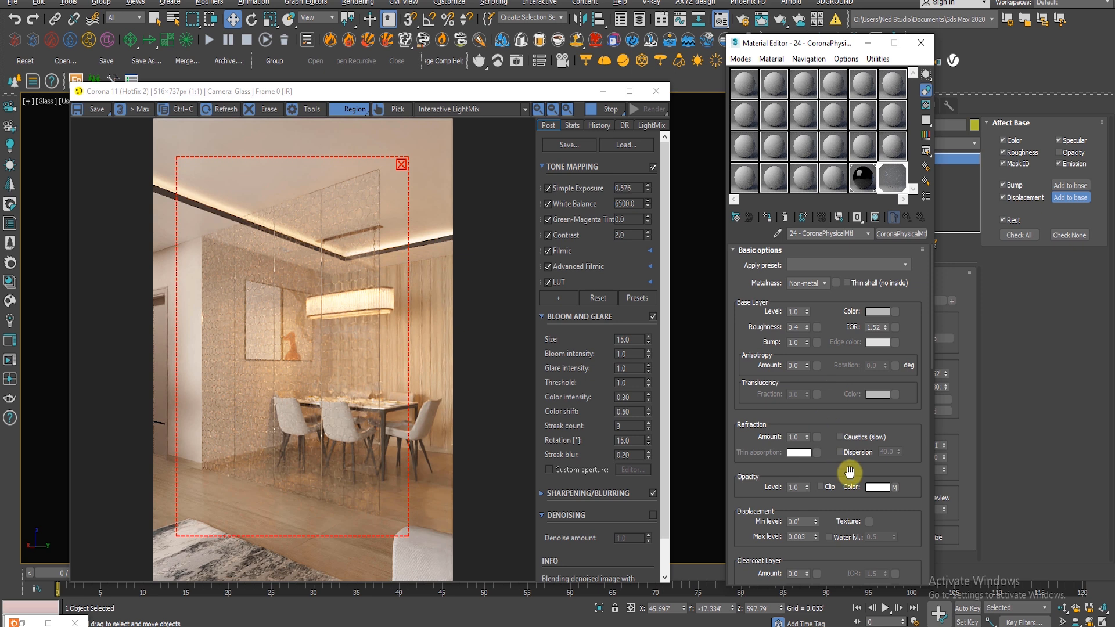
{"action": "left_click", "coordinate": [894, 487]}
{"action": "left_click", "coordinate": [837, 269]}
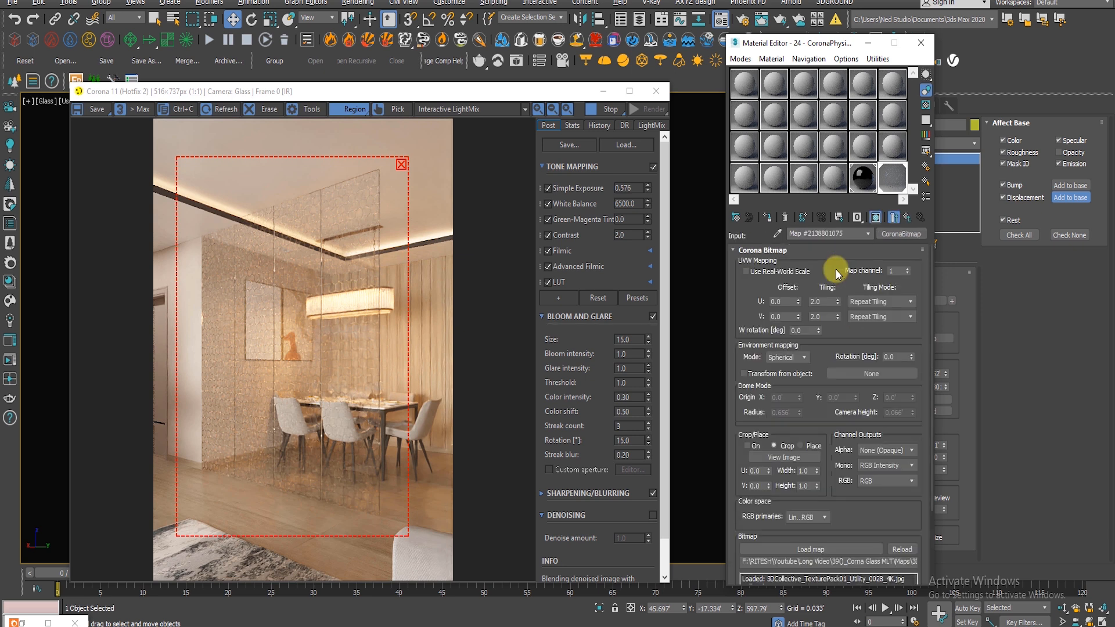
{"action": "left_click", "coordinate": [793, 540]}
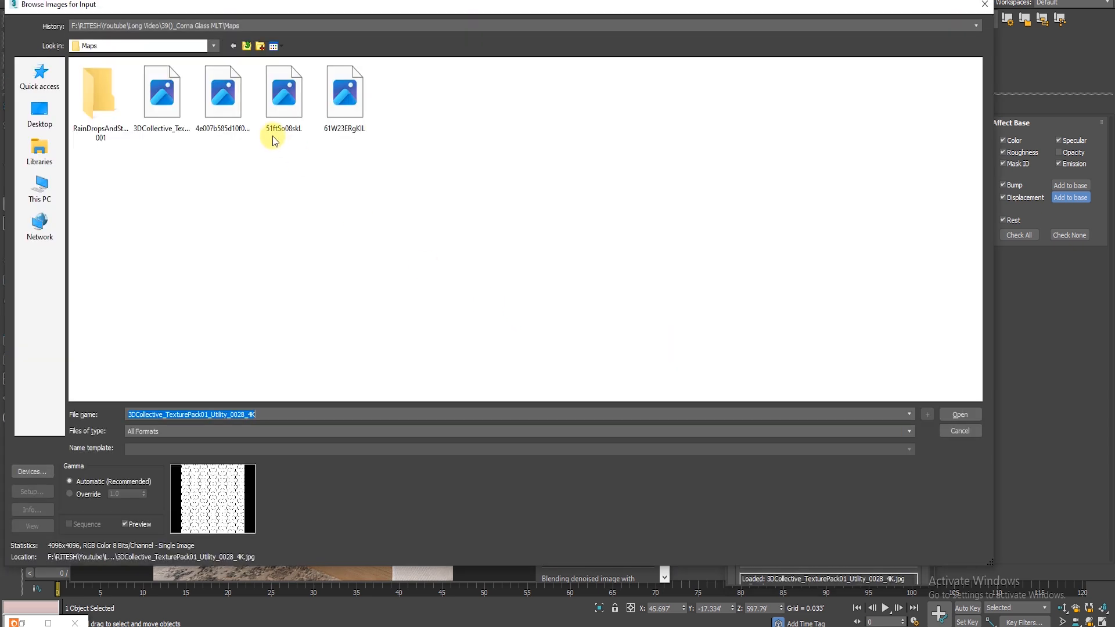
{"action": "left_click", "coordinate": [222, 96]}
{"action": "left_click", "coordinate": [166, 107]}
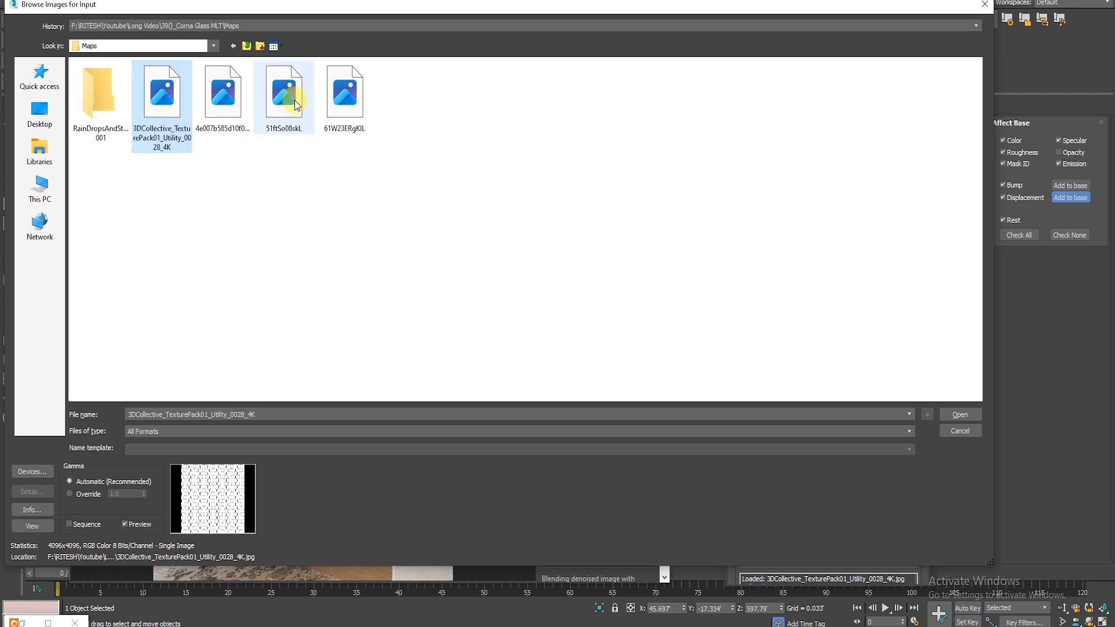
{"action": "left_click", "coordinate": [273, 125]}
{"action": "left_click", "coordinate": [960, 414]}
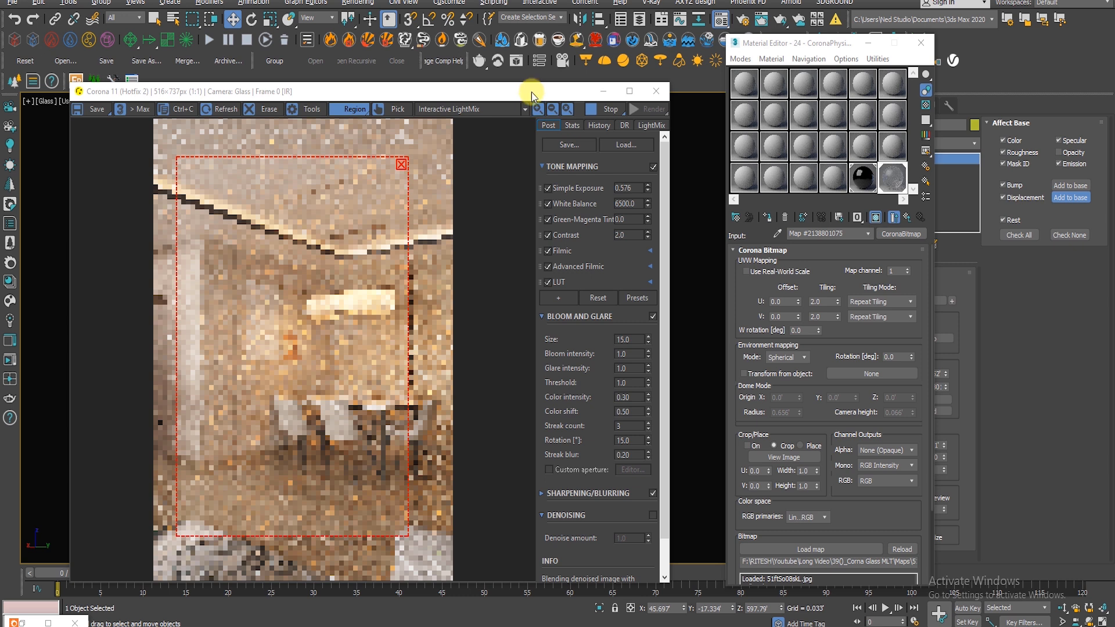
Set the opacity bitmap's U and V tiling to 1.0 and show the map in the viewport.
{"action": "double_click", "coordinate": [822, 301]}
{"action": "type", "text": "1"}
{"action": "double_click", "coordinate": [823, 317]}
{"action": "type", "text": "1"}
{"action": "left_click", "coordinate": [876, 217]}
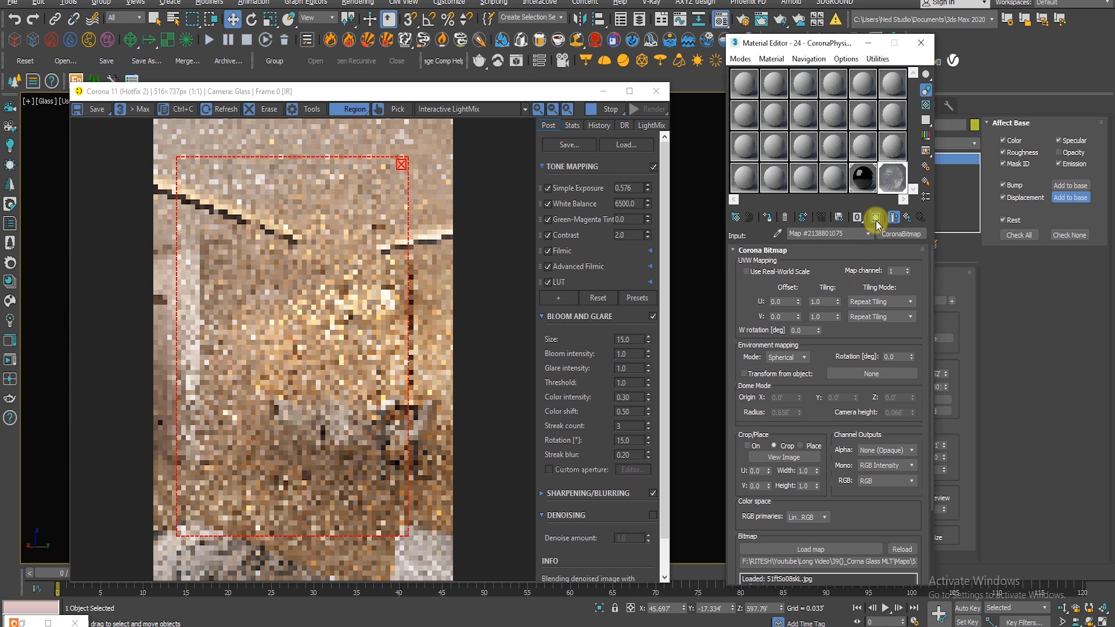
Close the material editor and fit the Corona Decal's size to its assigned material.
{"action": "left_click_drag", "start_coordinate": [499, 94], "coordinate": [558, 536]}
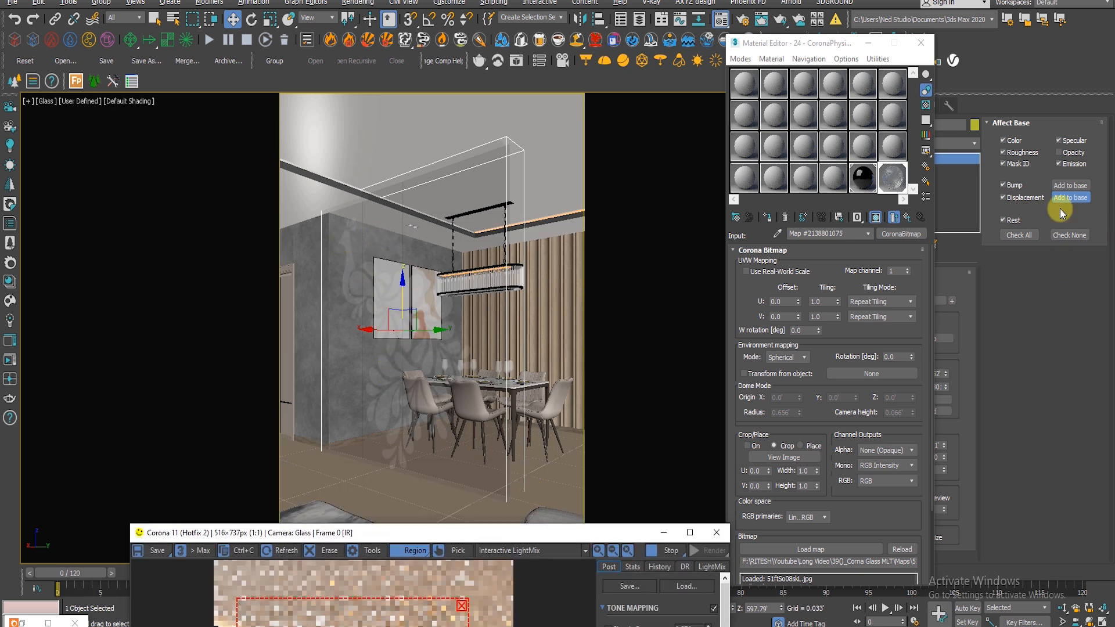
{"action": "left_click", "coordinate": [922, 43]}
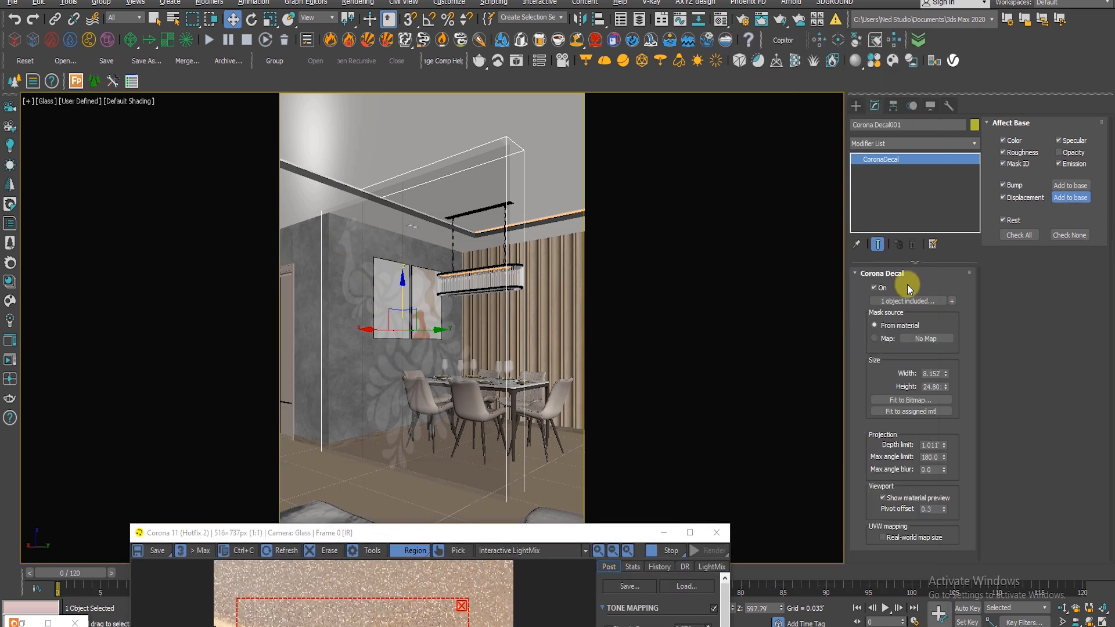
{"action": "left_click", "coordinate": [921, 413]}
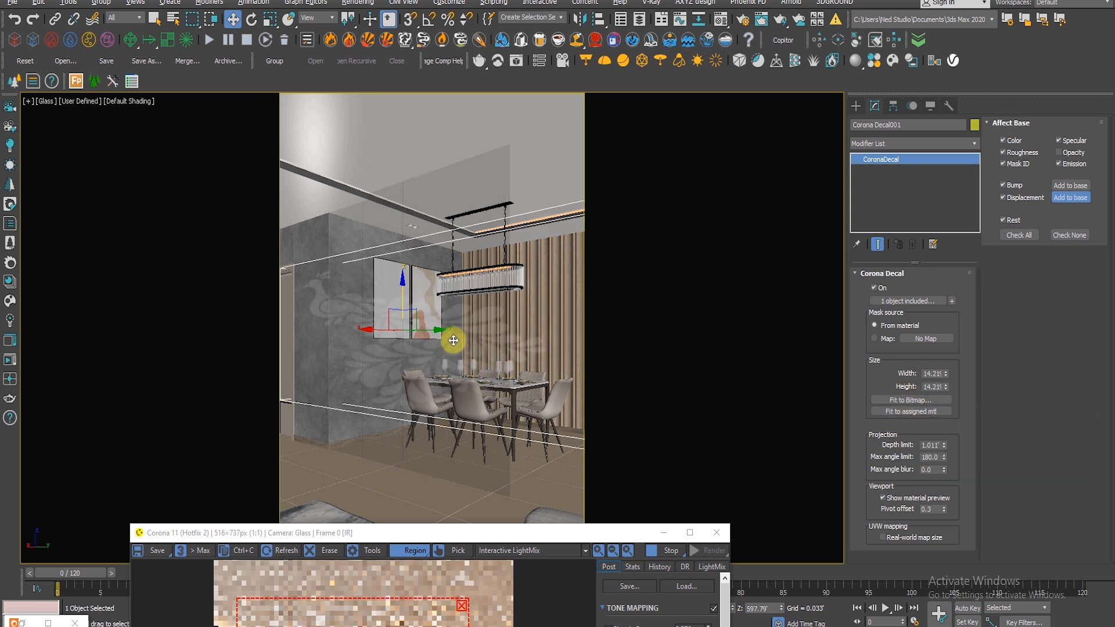
Scale the decal horizontally and vertically so that it covers the glass partition.
{"action": "key", "text": "t"}
{"action": "key", "text": "c"}
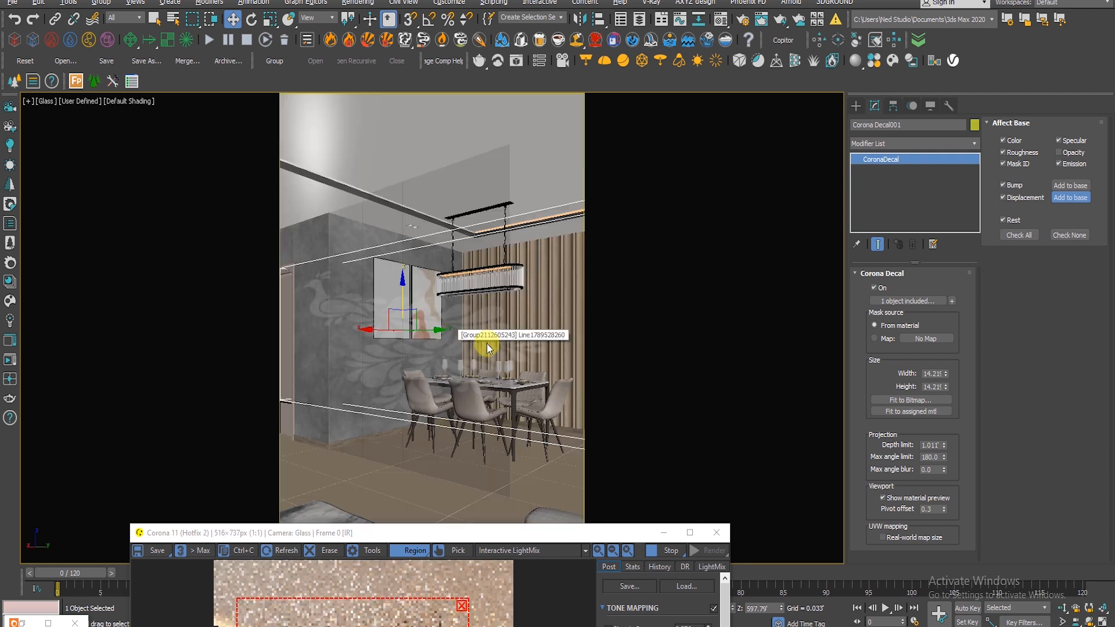
{"action": "key", "text": "r"}
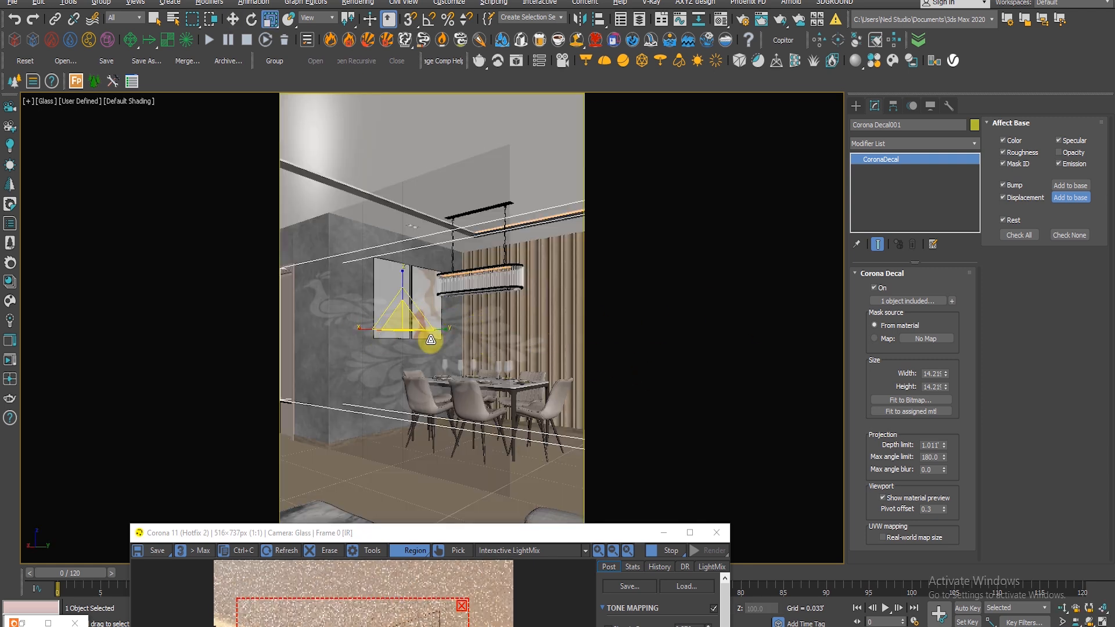
{"action": "left_click_drag", "start_coordinate": [444, 331], "coordinate": [413, 289]}
{"action": "key", "text": "w"}
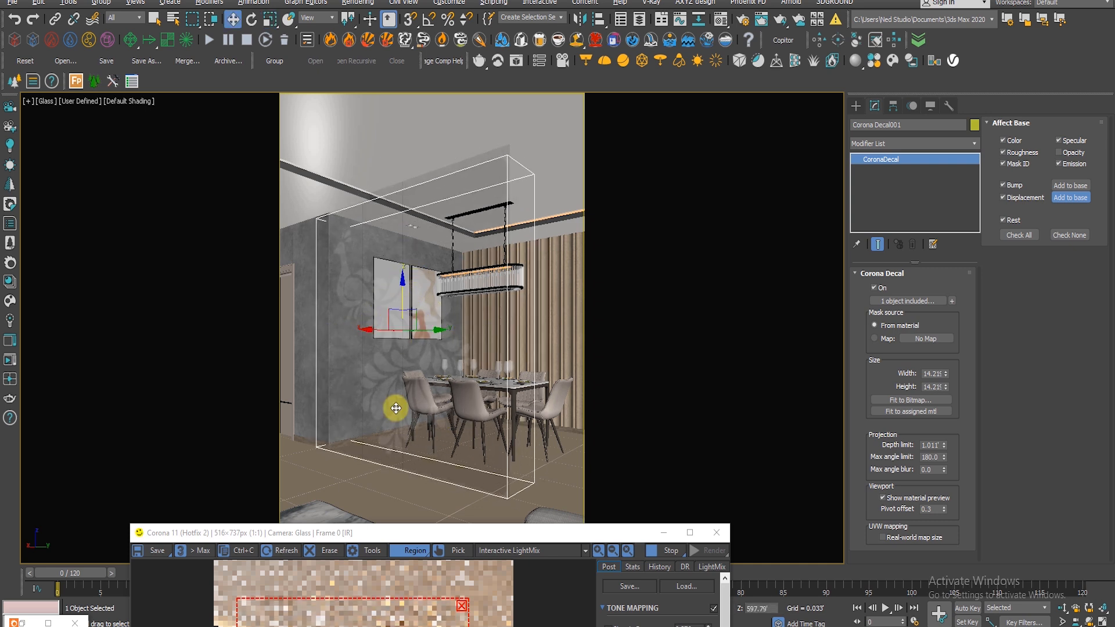
Turn off color inversion in the opacity map's Corona Color Correct and check the pattern in the interactive render.
{"action": "left_click_drag", "start_coordinate": [404, 534], "coordinate": [690, 63]}
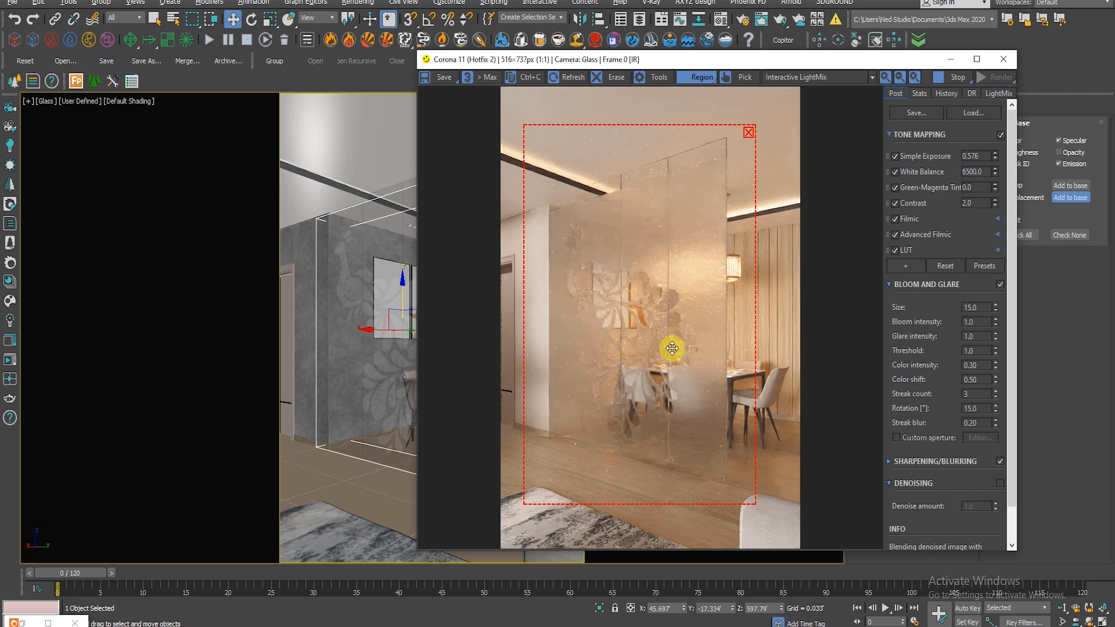
{"action": "key", "text": "m"}
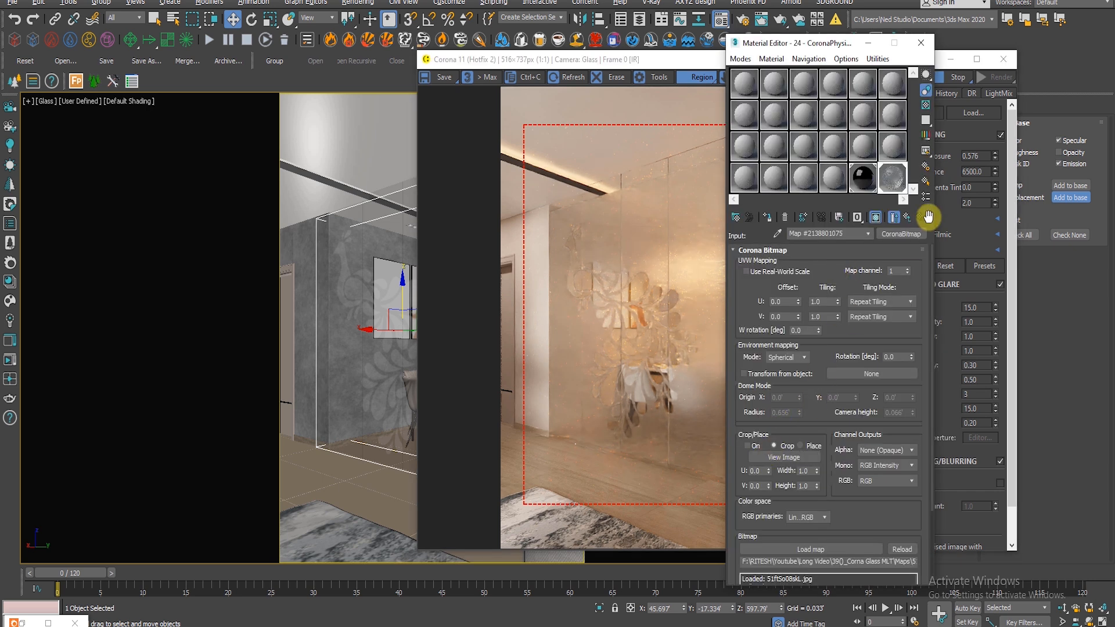
{"action": "left_click", "coordinate": [906, 217]}
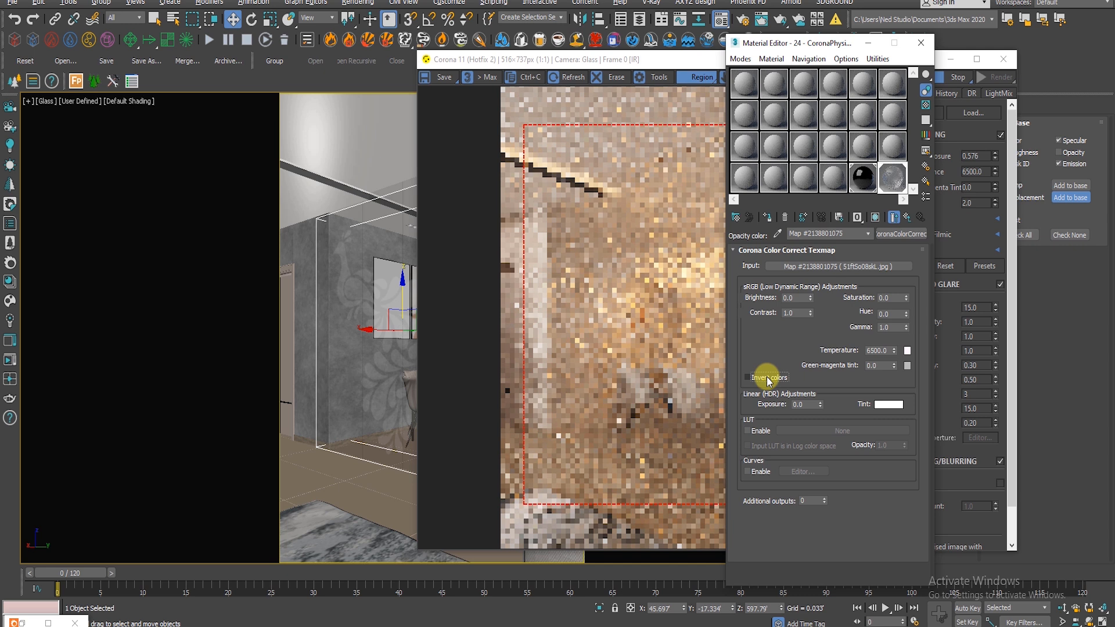
{"action": "left_click_drag", "start_coordinate": [842, 44], "coordinate": [198, 69]}
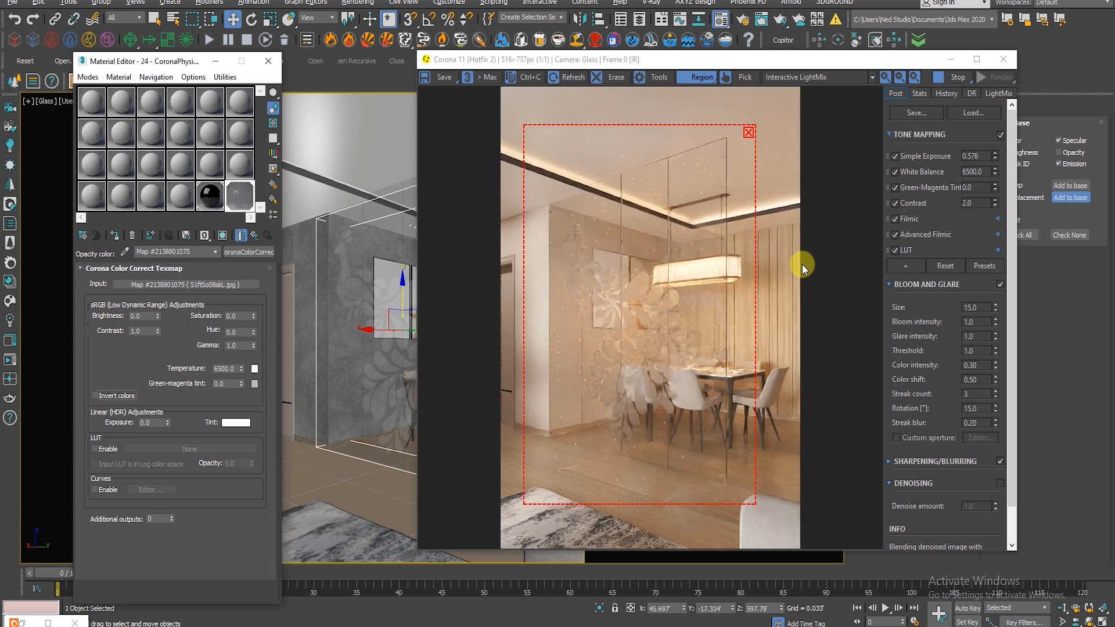
Replace the image in the material's opacity bitmap with 61W23ERgKIL from the Maps folder.
{"action": "left_click", "coordinate": [214, 284]}
{"action": "left_click", "coordinate": [200, 568]}
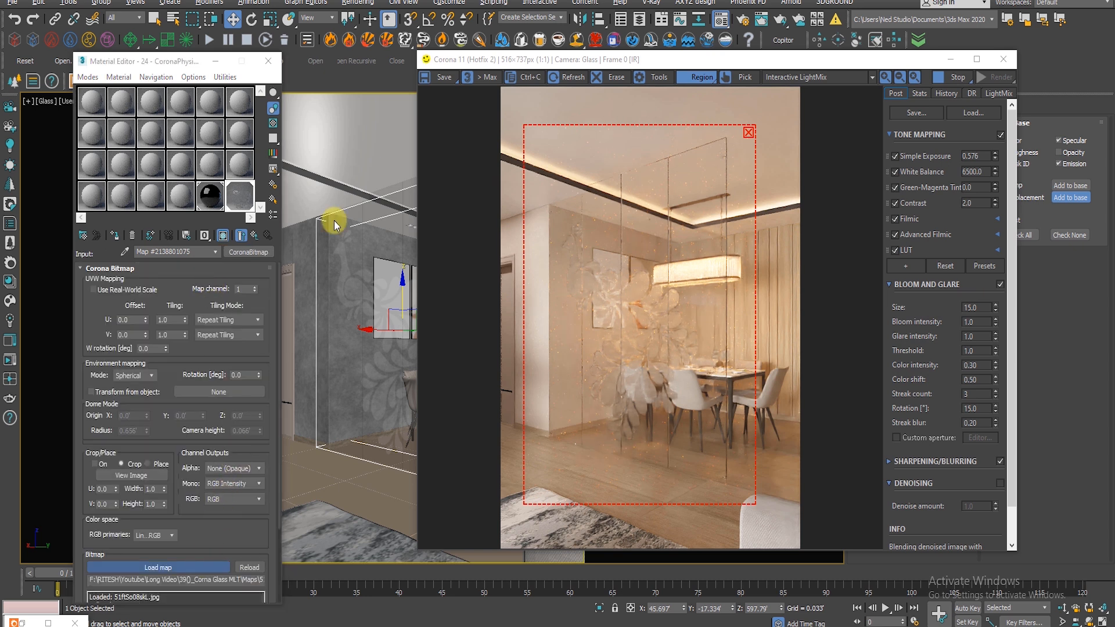
{"action": "left_click", "coordinate": [346, 103]}
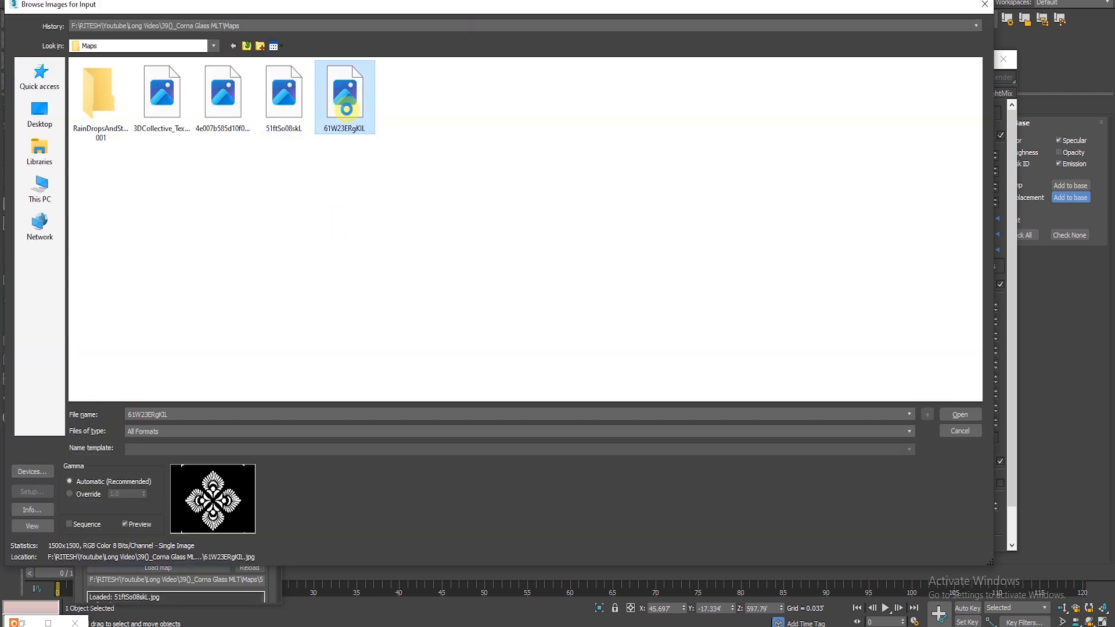
{"action": "left_click", "coordinate": [958, 413]}
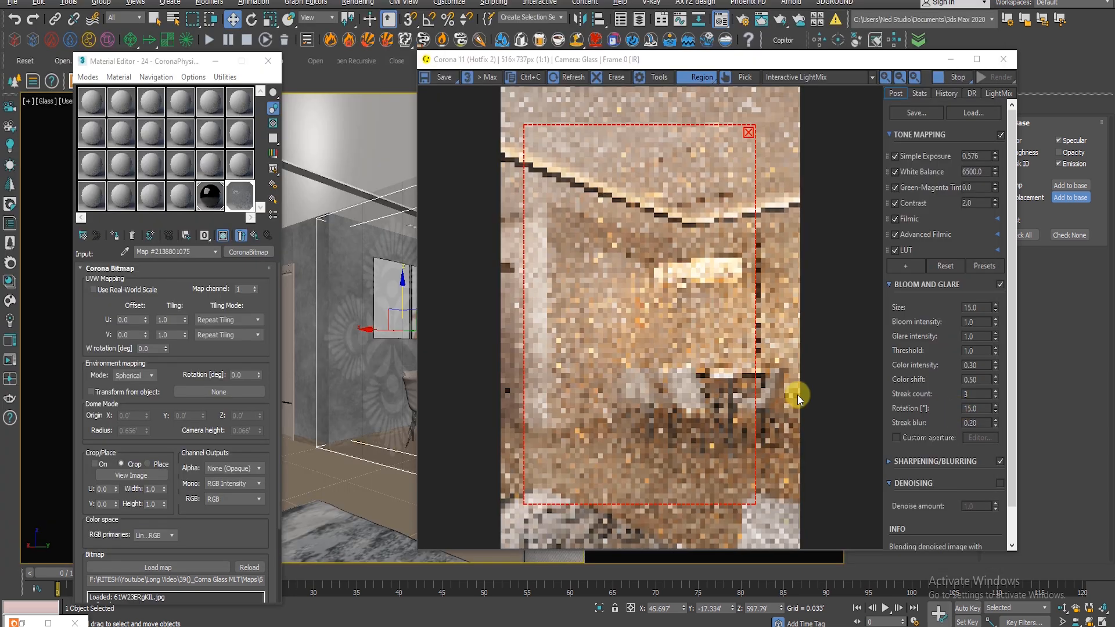
Set the opacity bitmap's U and V tiling to 2.0 and remove the render region to view the whole frame.
{"action": "double_click", "coordinate": [169, 320]}
{"action": "type", "text": "2"}
{"action": "double_click", "coordinate": [175, 336]}
{"action": "type", "text": "2"}
{"action": "key", "text": "Return"}
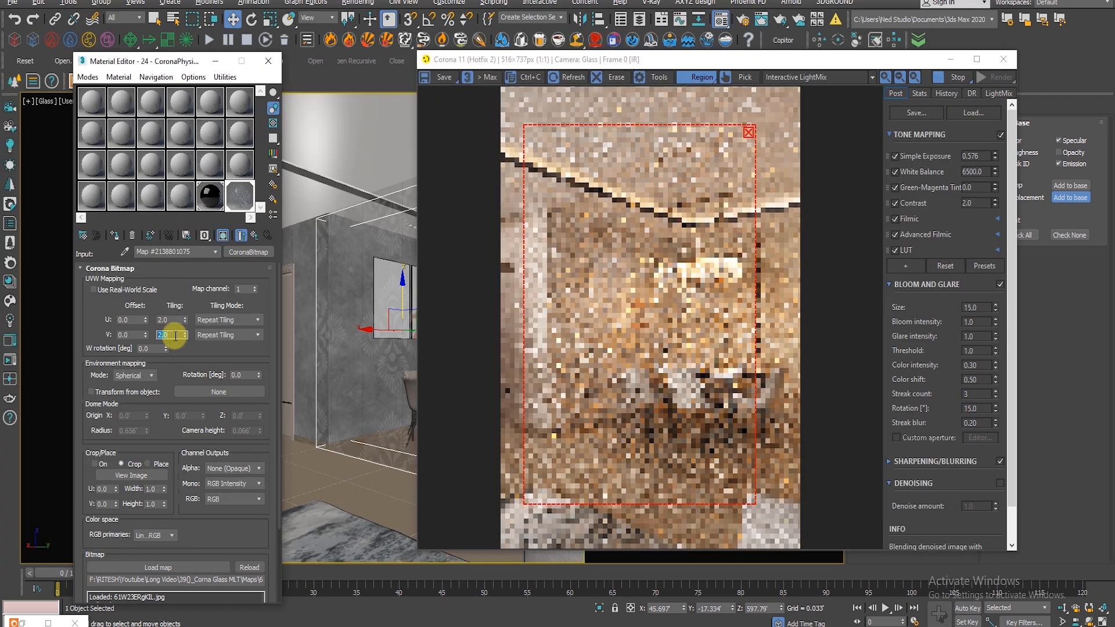
{"action": "left_click", "coordinate": [748, 132]}
{"action": "left_click_drag", "start_coordinate": [779, 59], "coordinate": [750, 44]}
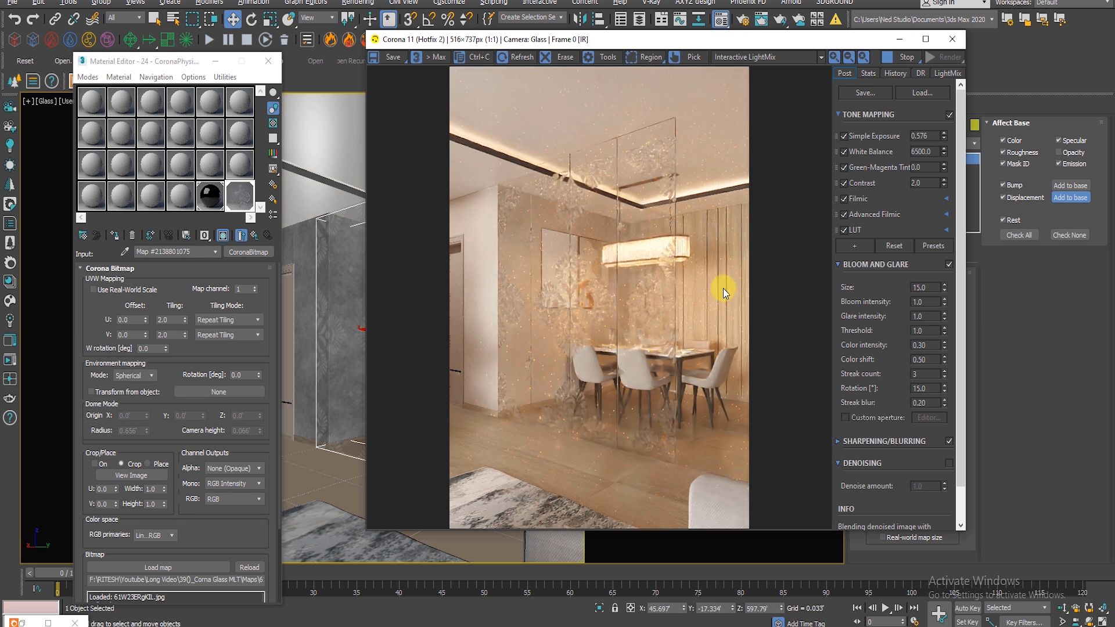
Set the opacity bitmap's U and V tiling to 5.0 and examine the smaller ornaments in the interactive render.
{"action": "double_click", "coordinate": [165, 320]}
{"action": "type", "text": "5"}
{"action": "double_click", "coordinate": [170, 335]}
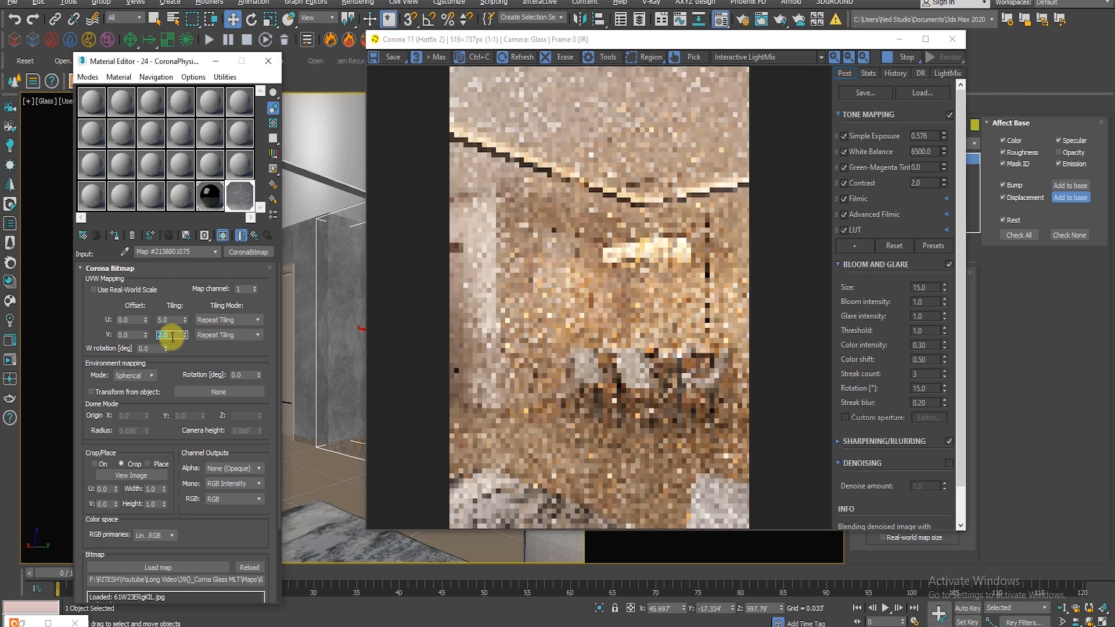
{"action": "type", "text": "5"}
{"action": "key", "text": "Return"}
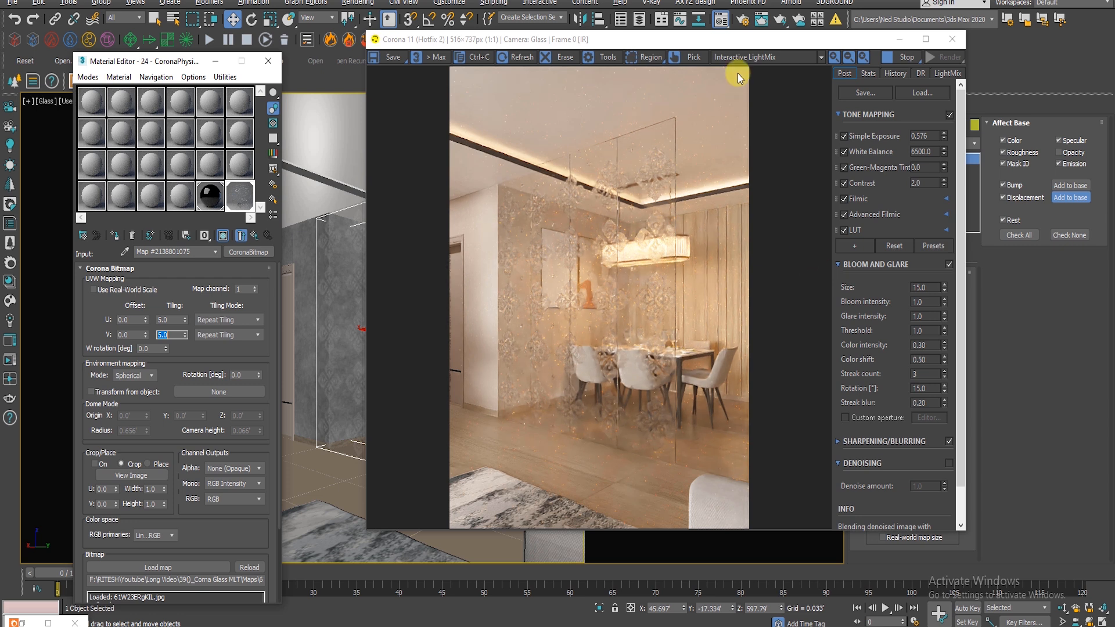
{"action": "left_click_drag", "start_coordinate": [722, 37], "coordinate": [713, 37]}
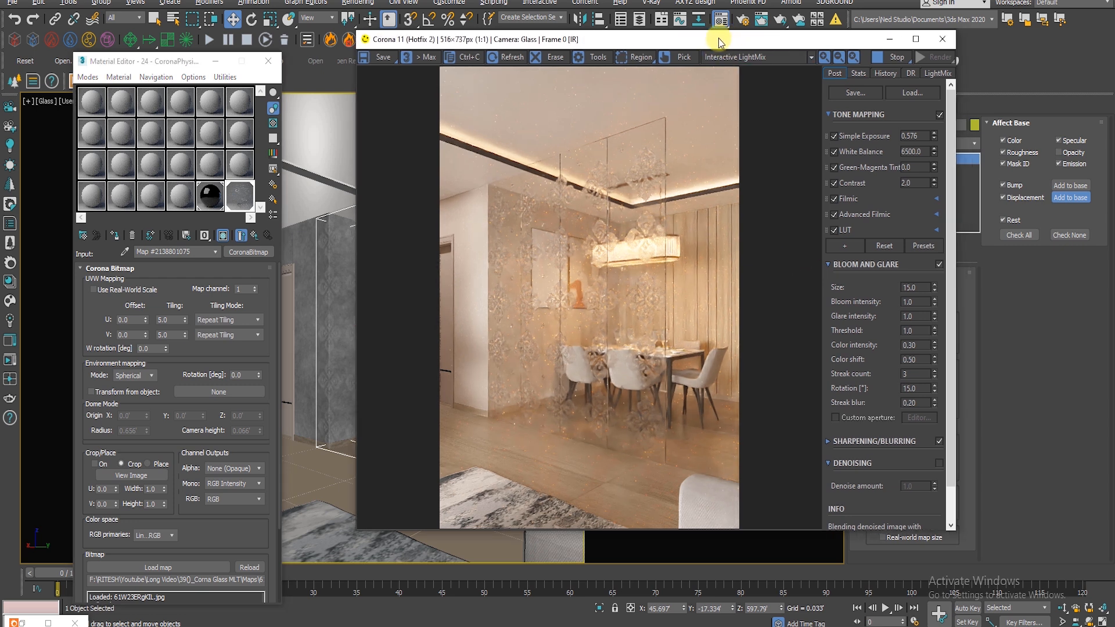
Invert the opacity map's colors, inspect the frosted ornaments, and end the interactive render.
{"action": "left_click", "coordinate": [242, 235]}
{"action": "left_click", "coordinate": [113, 397]}
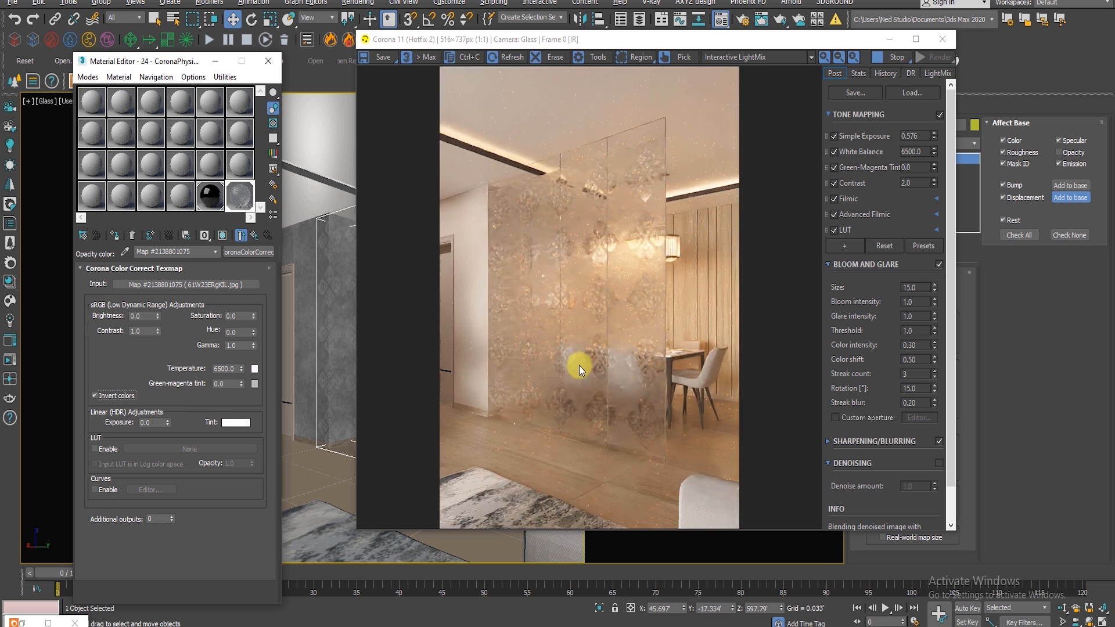
{"action": "scroll", "coordinate": [580, 365], "scroll_direction": "up", "scroll_amount": 1}
{"action": "scroll", "coordinate": [578, 365], "scroll_direction": "down", "scroll_amount": 1}
{"action": "left_click", "coordinate": [894, 60]}
{"action": "left_click", "coordinate": [943, 39]}
Remove the decal and assign the clear material to the glass partition.
{"action": "left_click", "coordinate": [455, 266]}
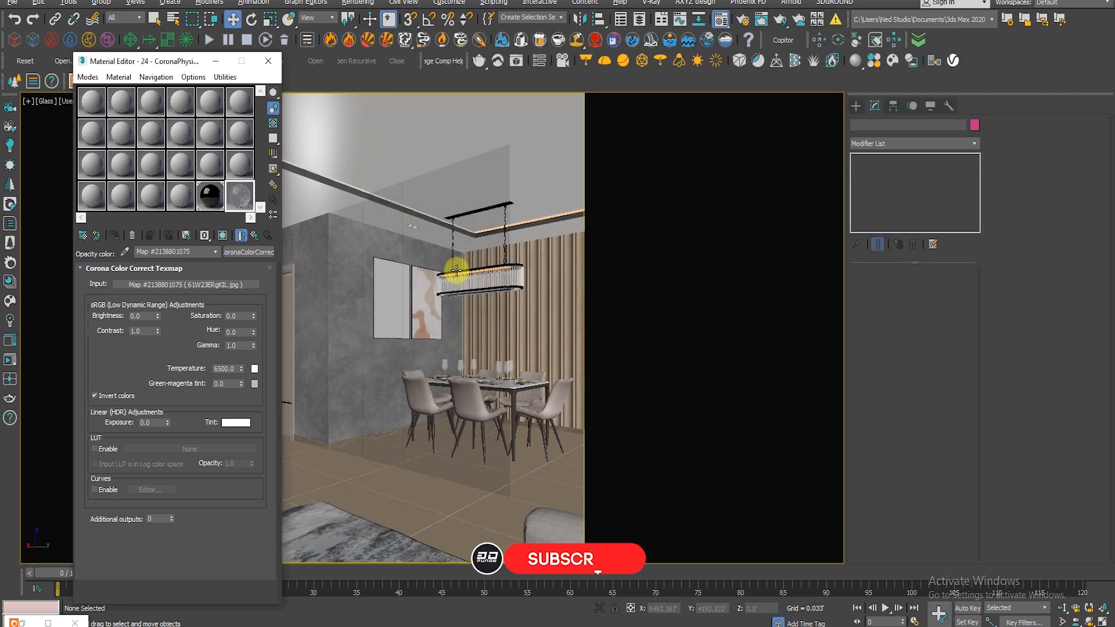
{"action": "left_click", "coordinate": [458, 242]}
{"action": "left_click", "coordinate": [191, 195]}
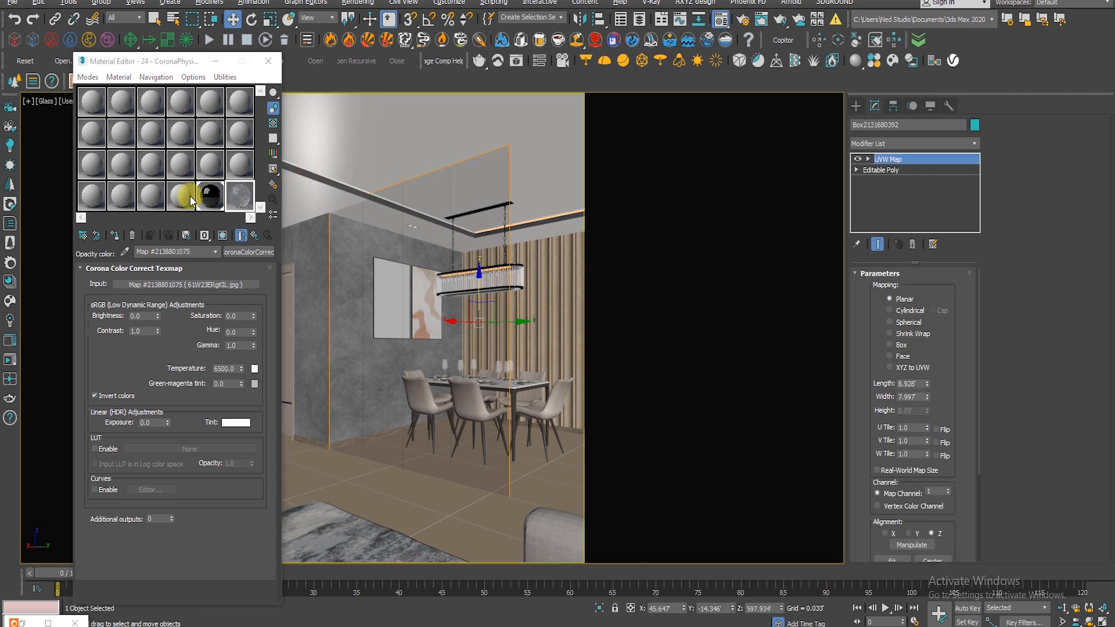
{"action": "left_click", "coordinate": [115, 237]}
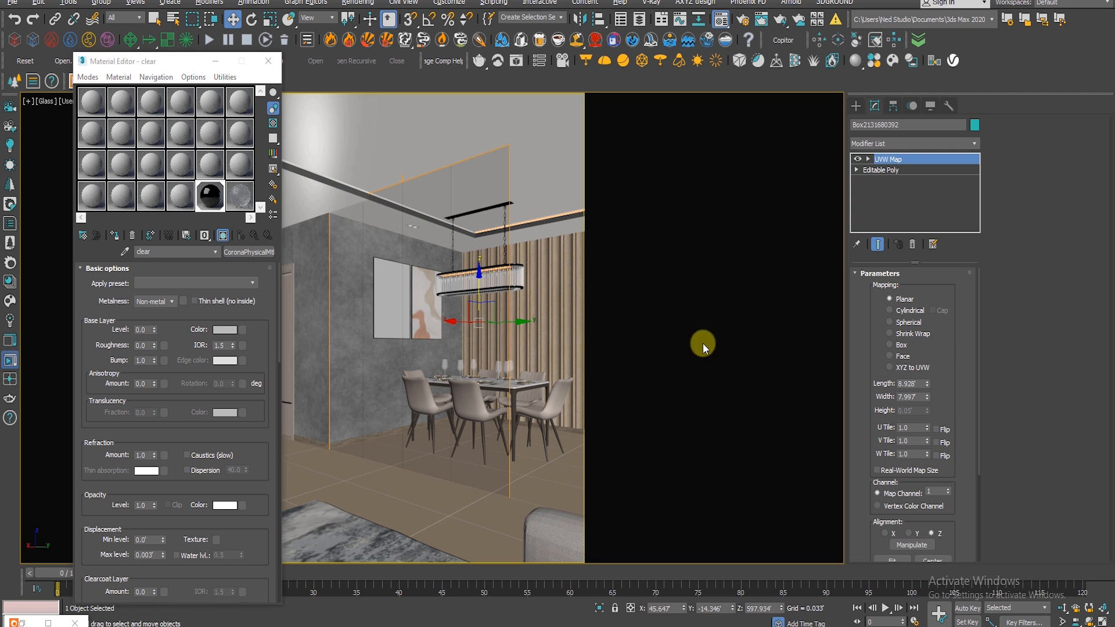
Start interactive rendering and draw a render region around the glass partition.
{"action": "key", "text": "shift+q"}
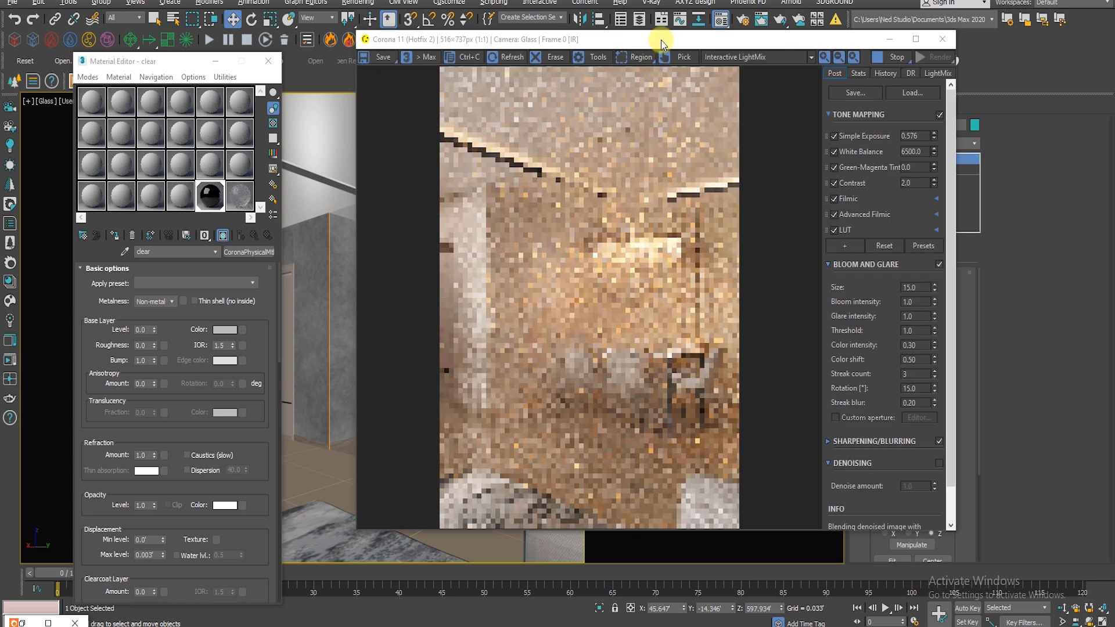
{"action": "left_click_drag", "start_coordinate": [662, 43], "coordinate": [671, 26]}
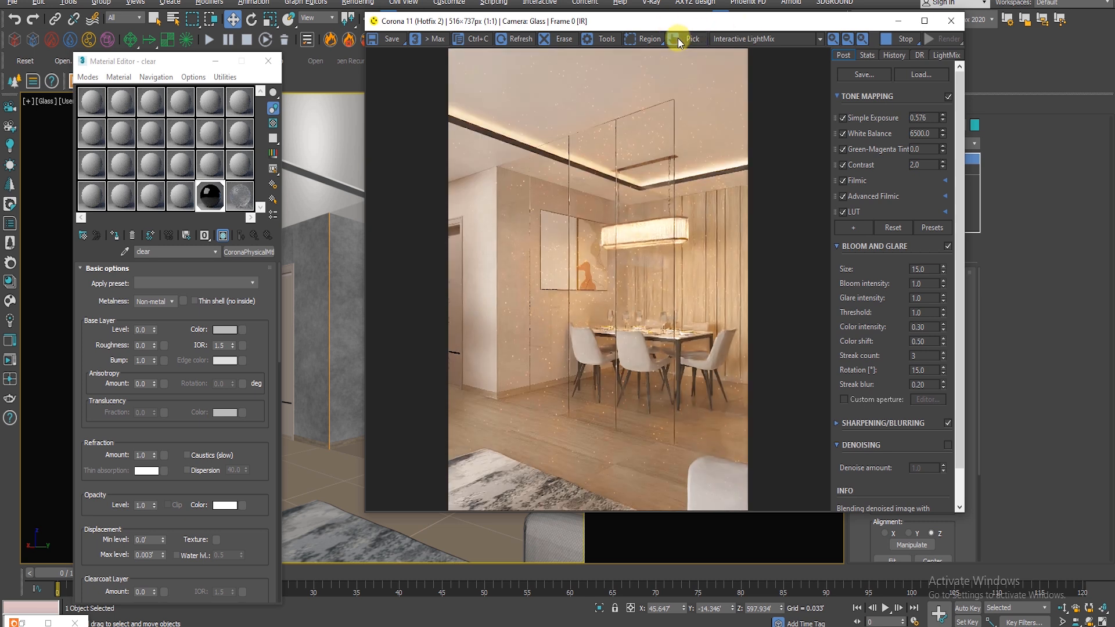
{"action": "left_click_drag", "start_coordinate": [707, 78], "coordinate": [471, 458]}
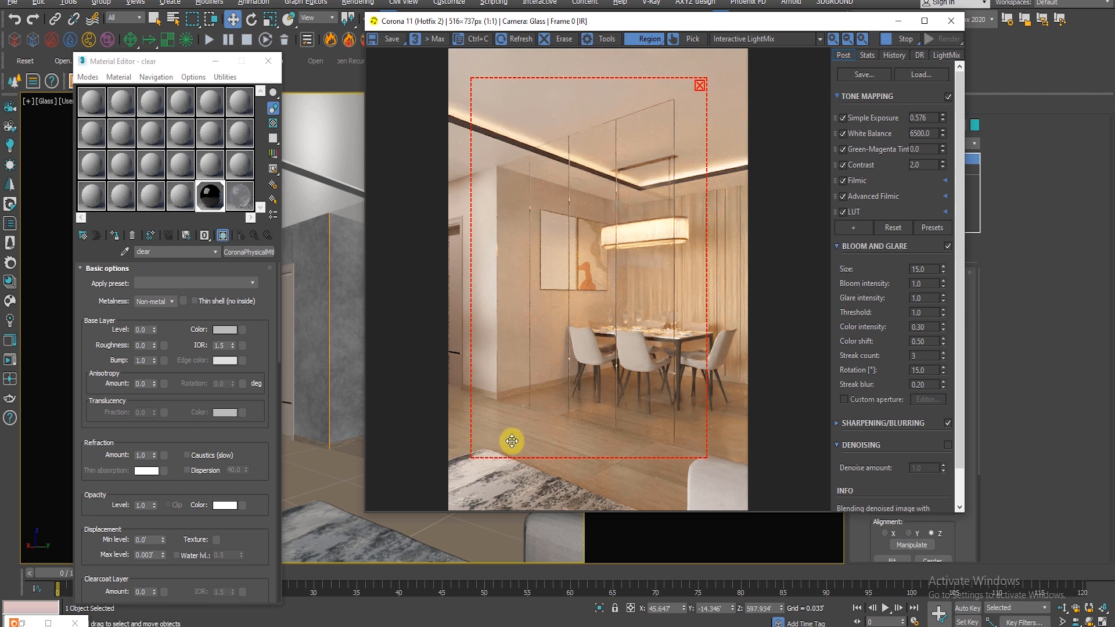
Load RainDropsAndStreaks001_REFL_HIRES as a Corona Bitmap in the clear material's opacity color and check the streaks in the render.
{"action": "left_click_drag", "start_coordinate": [102, 413], "coordinate": [102, 353]}
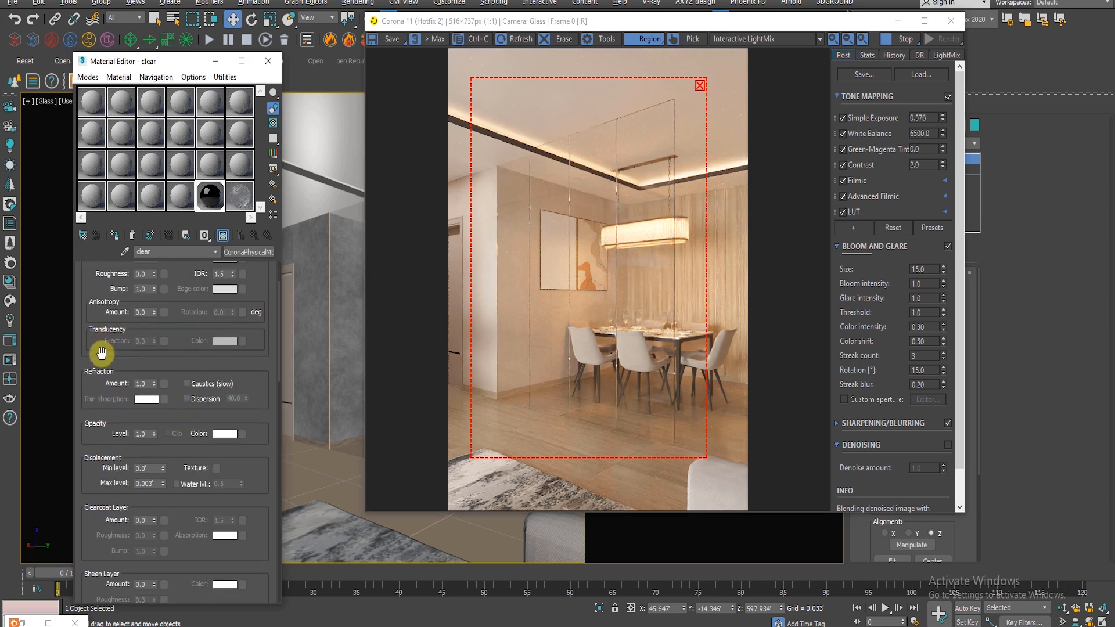
{"action": "left_click", "coordinate": [242, 434]}
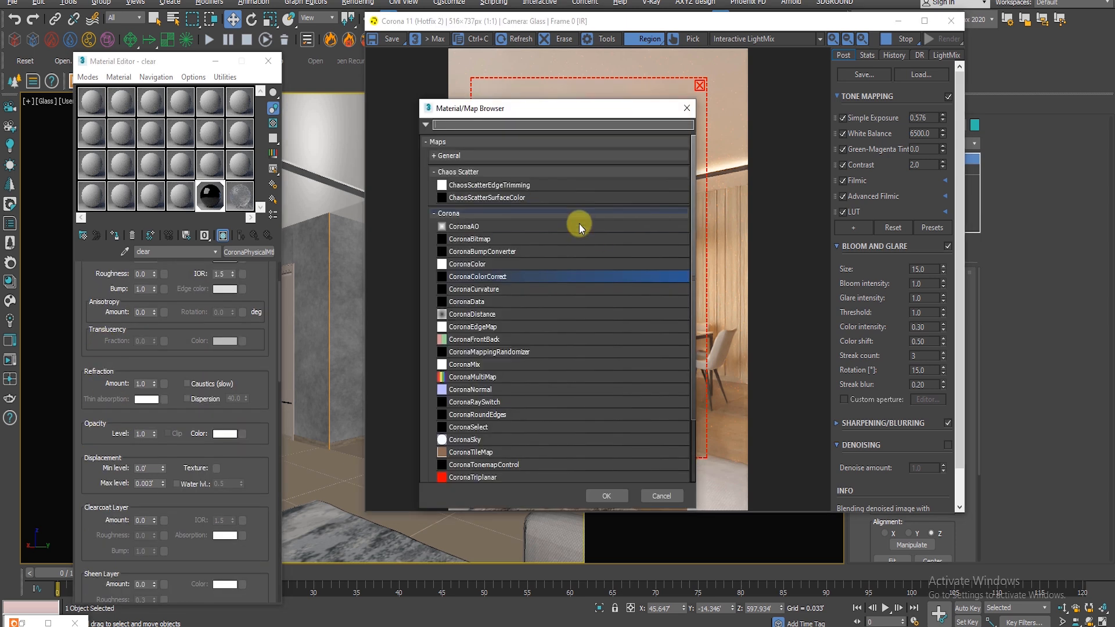
{"action": "double_click", "coordinate": [478, 241]}
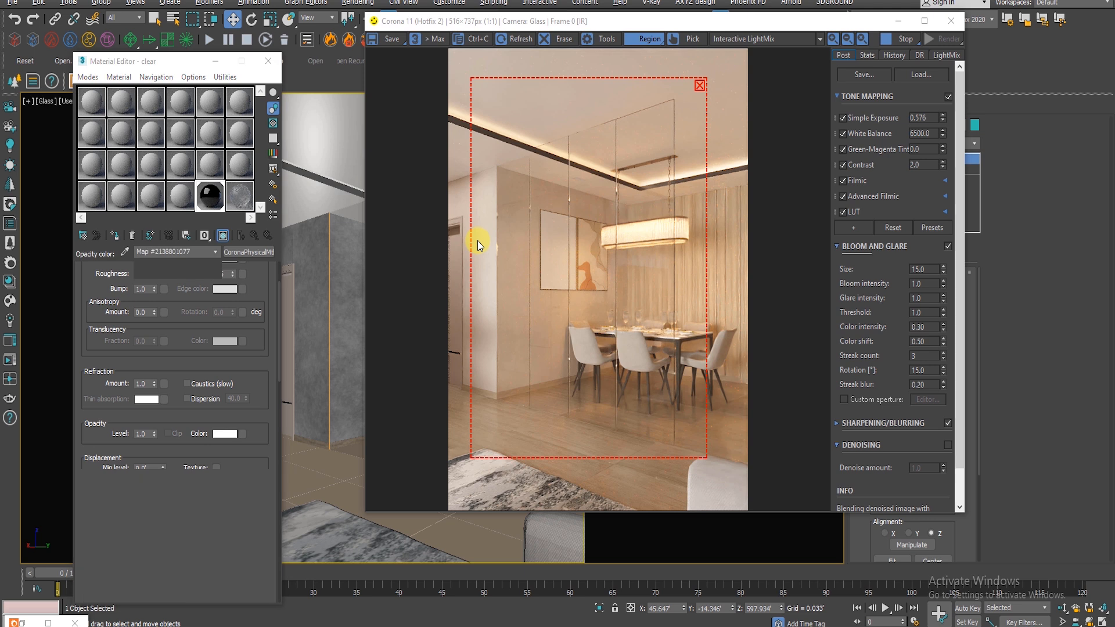
{"action": "double_click", "coordinate": [109, 99]}
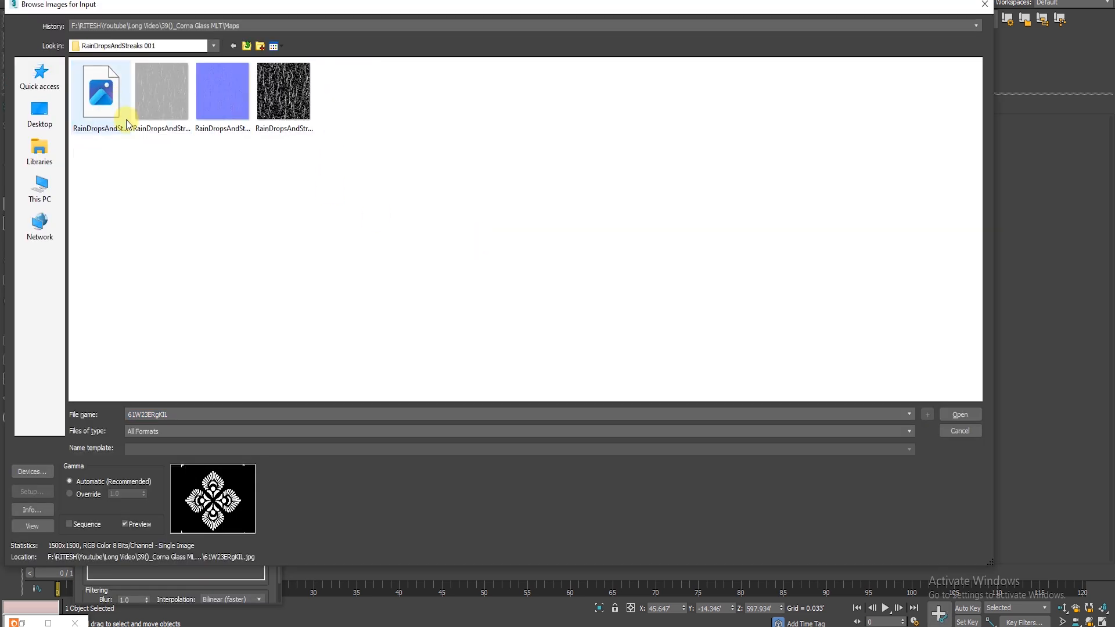
{"action": "left_click", "coordinate": [285, 93]}
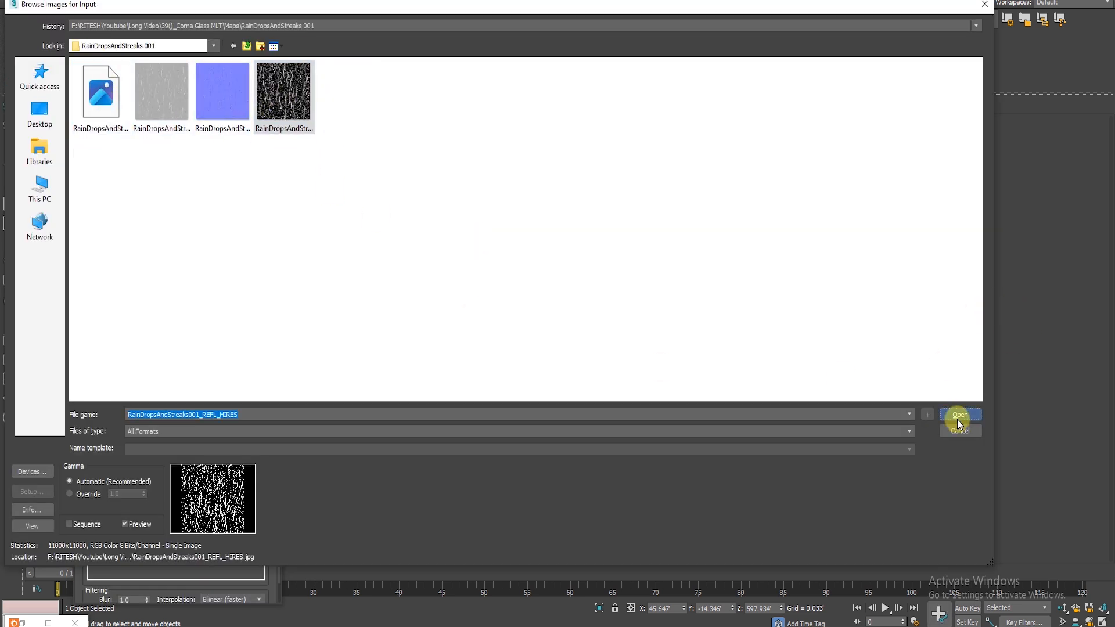
{"action": "left_click", "coordinate": [958, 416]}
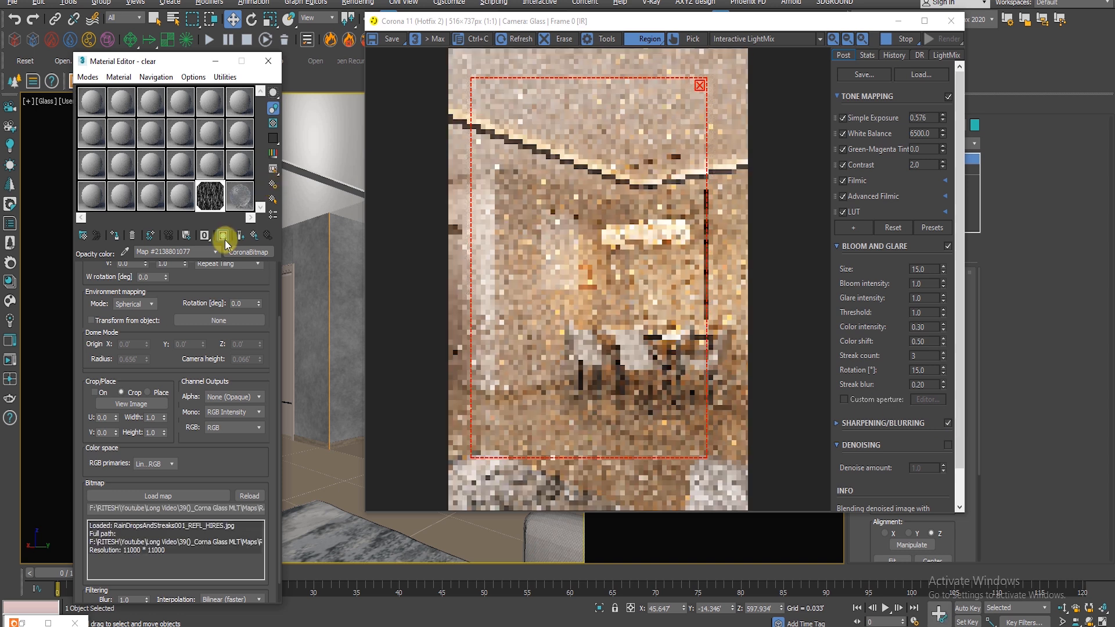
{"action": "left_click", "coordinate": [223, 236]}
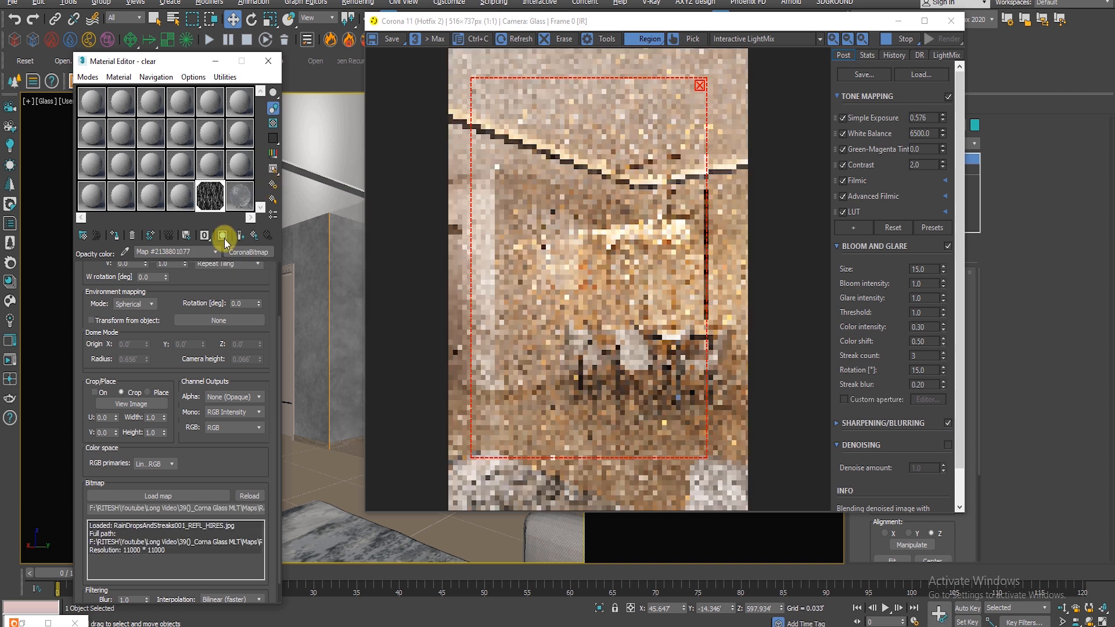
{"action": "mouse_move", "coordinate": [678, 22]}
{"action": "left_mouse_down"}
{"action": "mouse_move", "coordinate": [817, 33]}
{"action": "mouse_move", "coordinate": [675, 29]}
{"action": "left_mouse_up"}
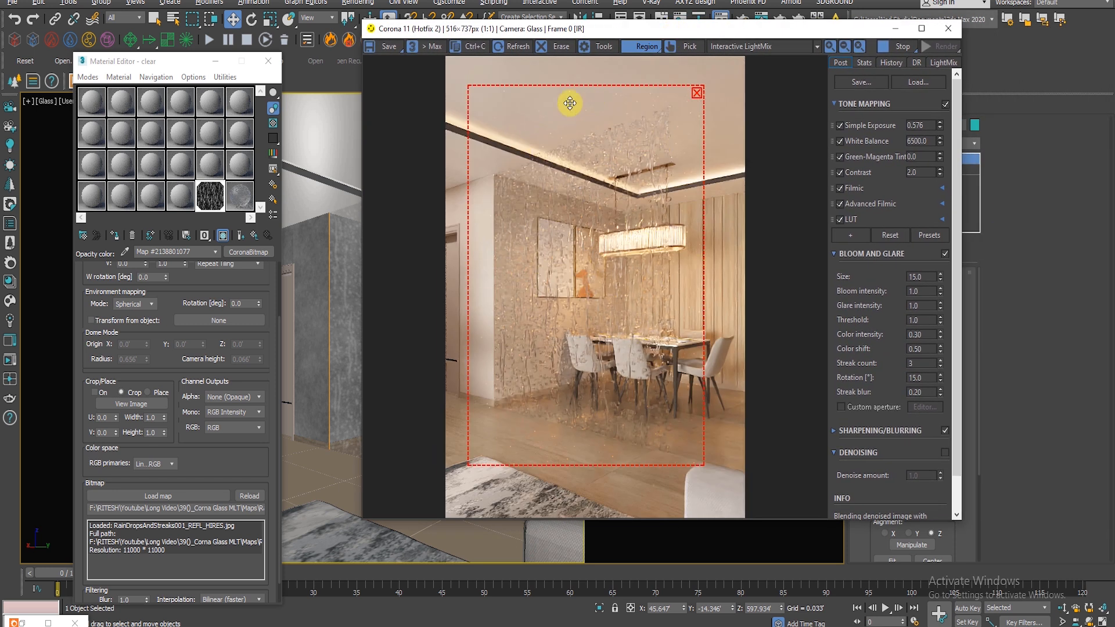
{"action": "left_click", "coordinate": [253, 235]}
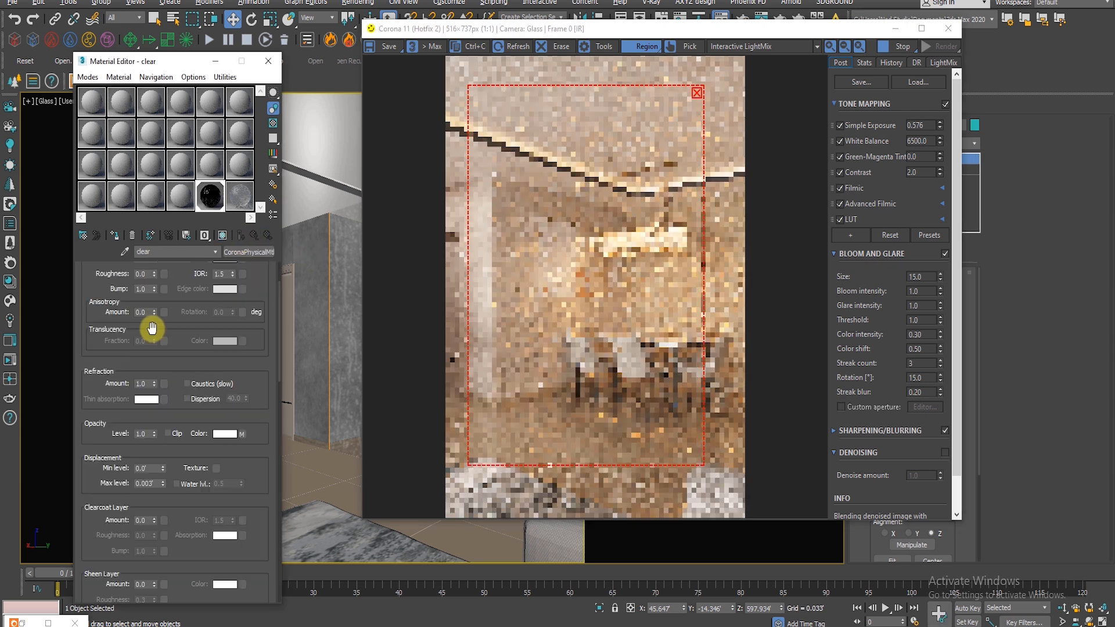
Try base layer roughness 0.4 and 0.9 on the clear material, compare the streaks in the render, and reset it to 0.
{"action": "scroll", "coordinate": [110, 282], "scroll_direction": "up", "scroll_amount": 3}
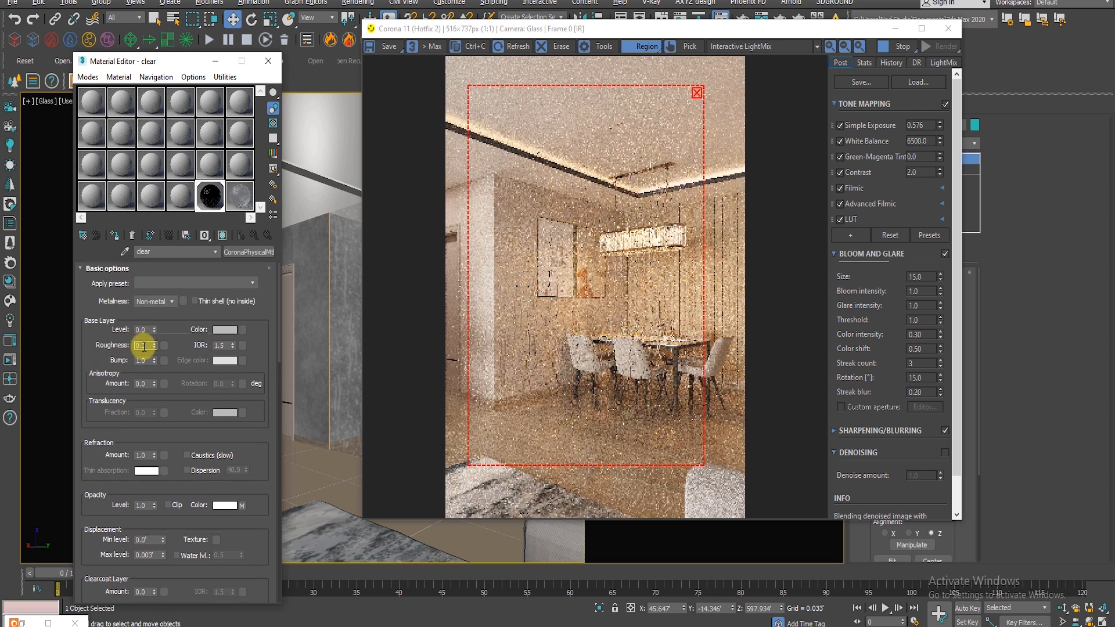
{"action": "key", "text": "Return"}
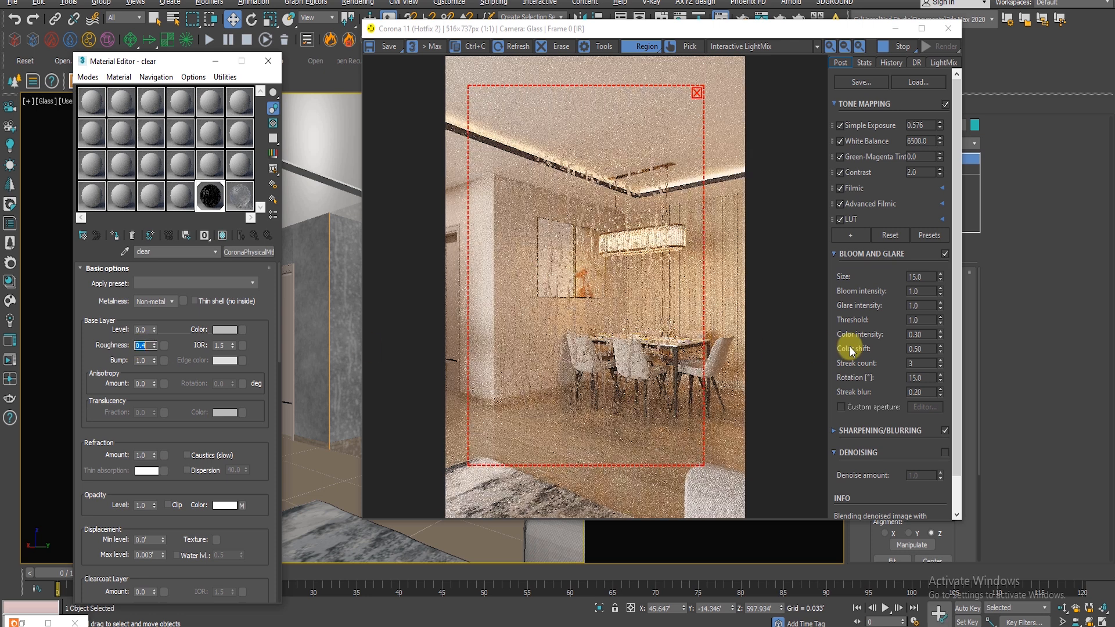
{"action": "scroll", "coordinate": [622, 361], "scroll_direction": "up", "scroll_amount": 1}
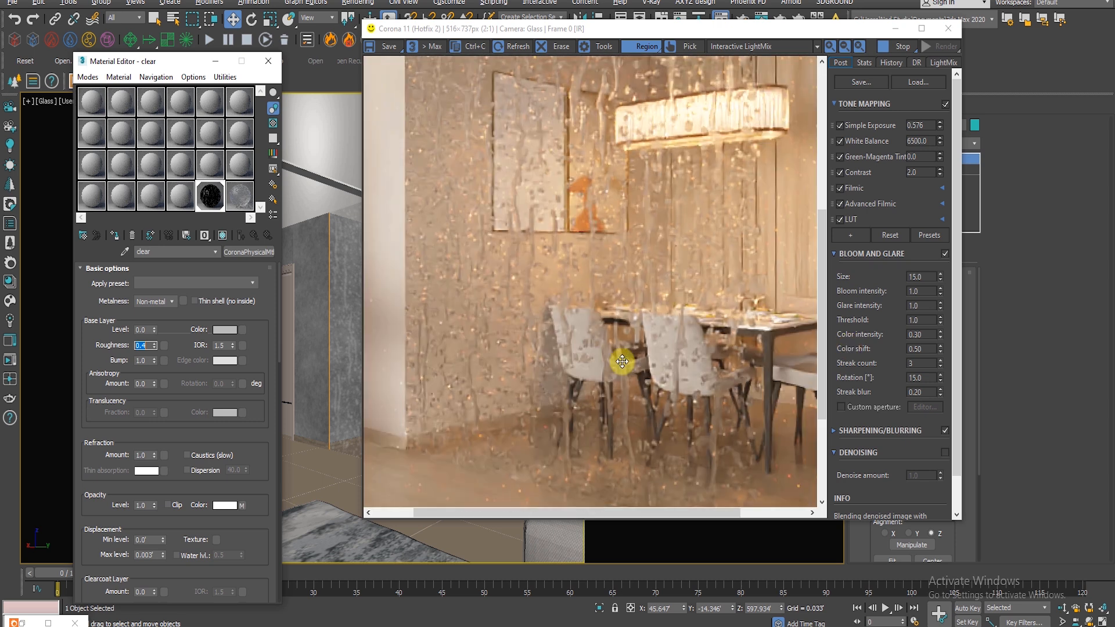
{"action": "scroll", "coordinate": [622, 361], "scroll_direction": "down", "scroll_amount": 1}
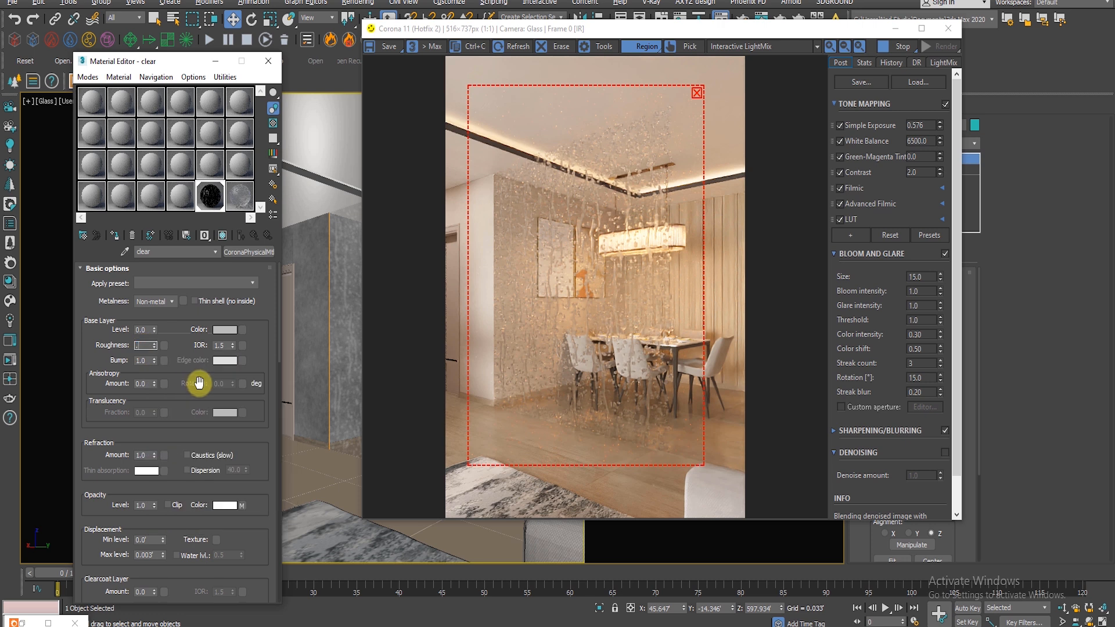
{"action": "key", "text": "Return"}
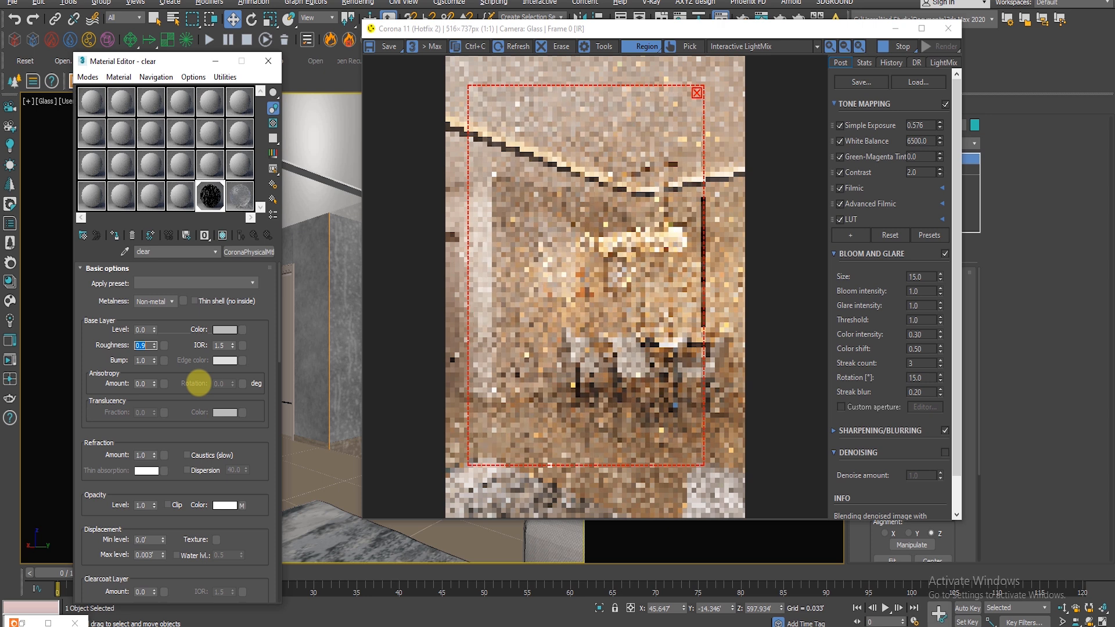
{"action": "type", "text": "0"}
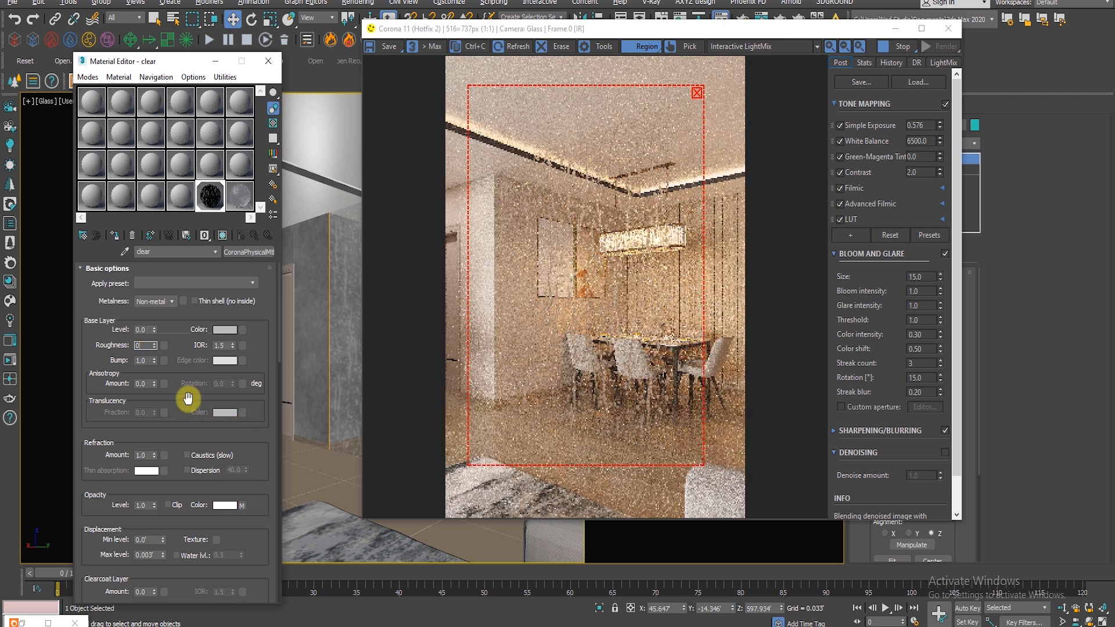
{"action": "key", "text": "Return"}
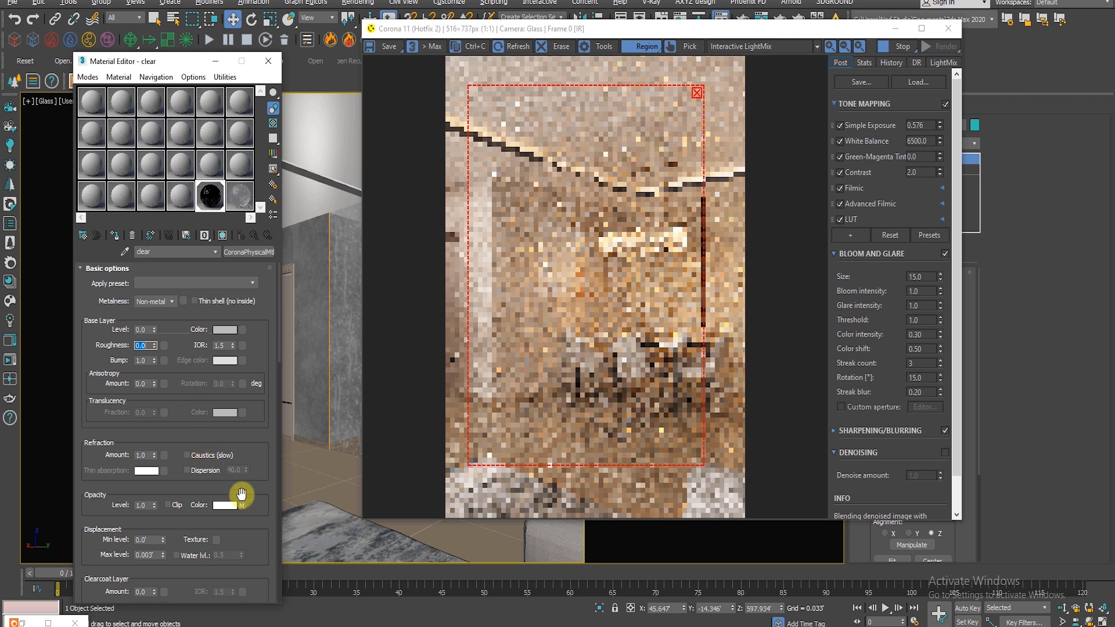
Wrap the clear material's opacity bitmap in a CoronaColorCorrect map, keeping the bitmap as its input, and invert the colors.
{"action": "left_click", "coordinate": [244, 506]}
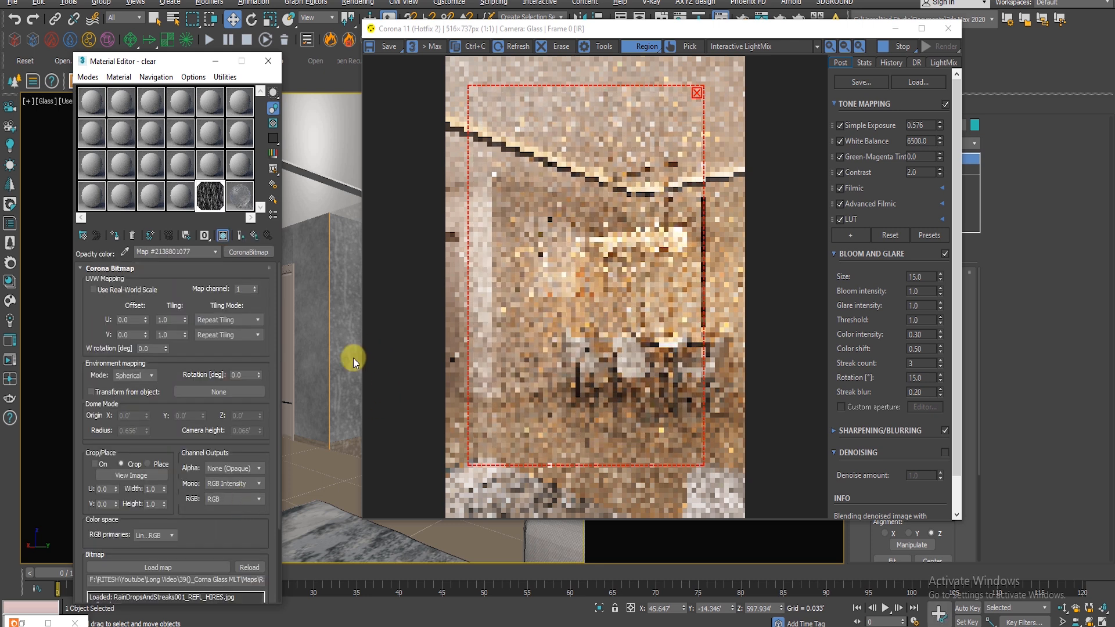
{"action": "left_click", "coordinate": [264, 252]}
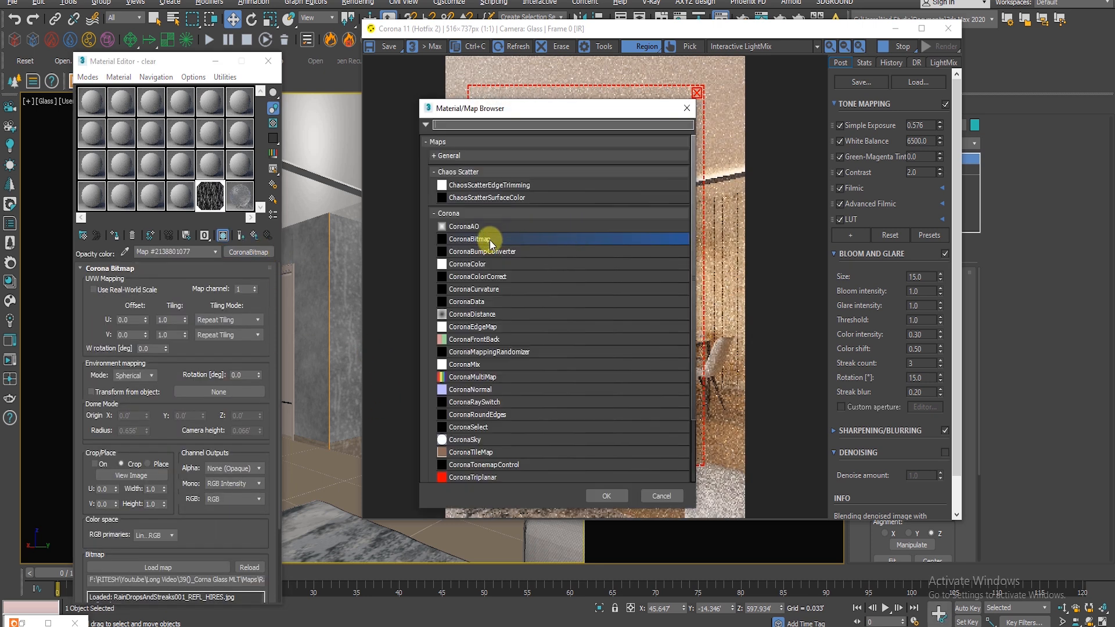
{"action": "double_click", "coordinate": [475, 275]}
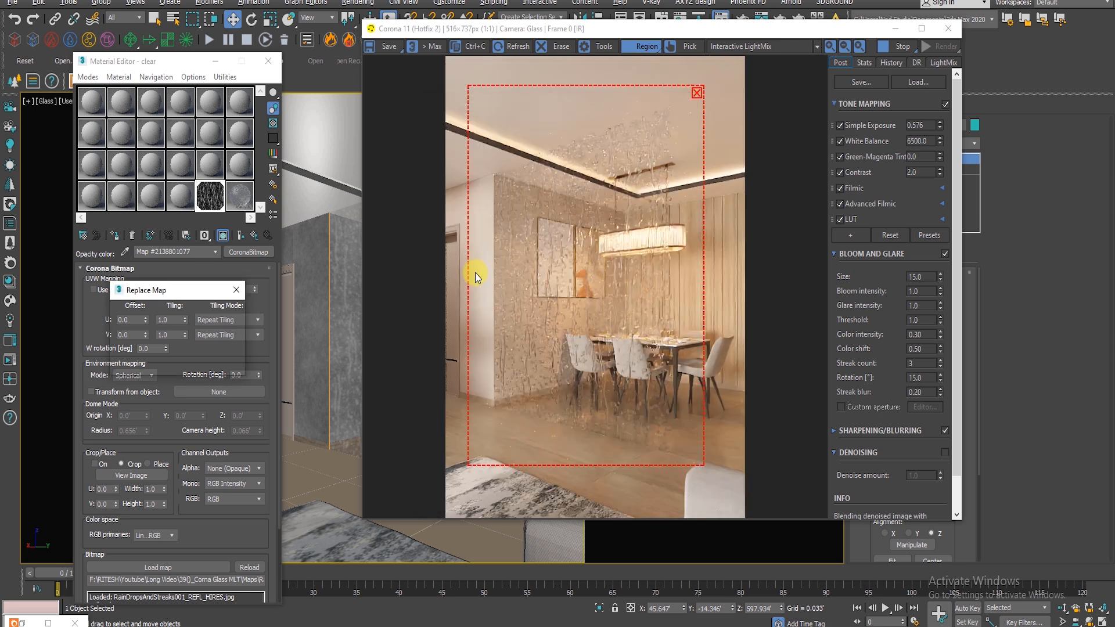
{"action": "left_click", "coordinate": [142, 366]}
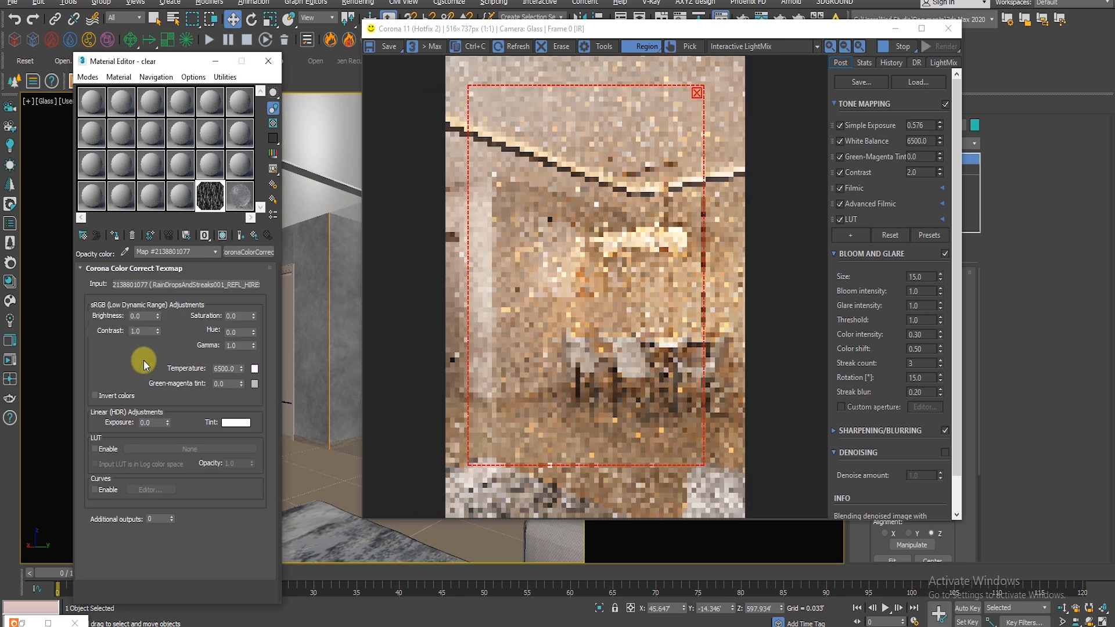
{"action": "left_click", "coordinate": [113, 397]}
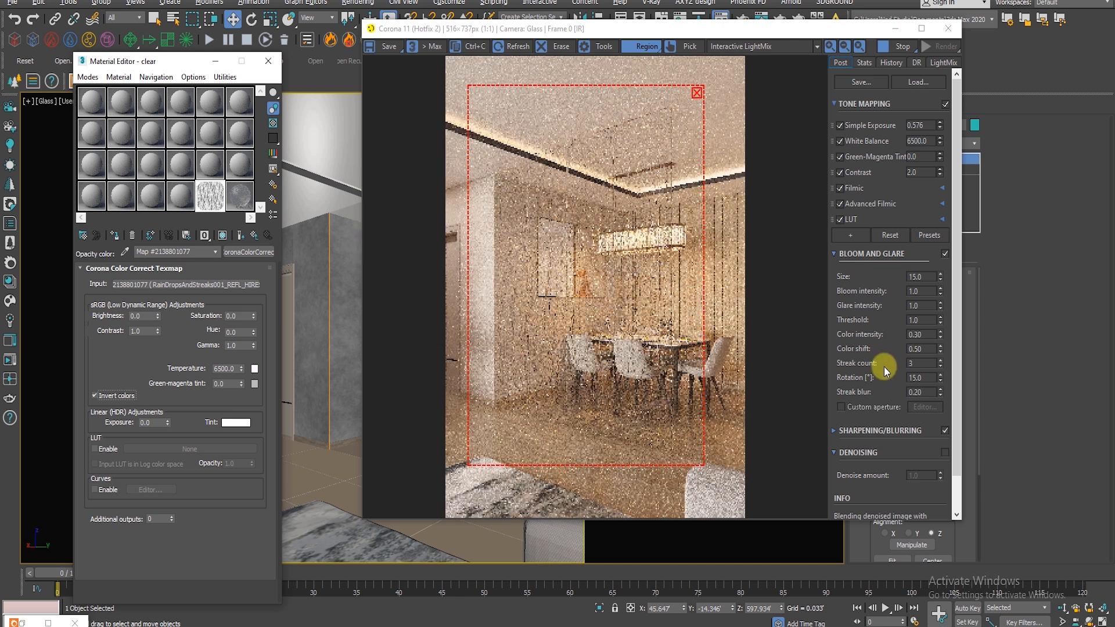
{"action": "left_click", "coordinate": [256, 239]}
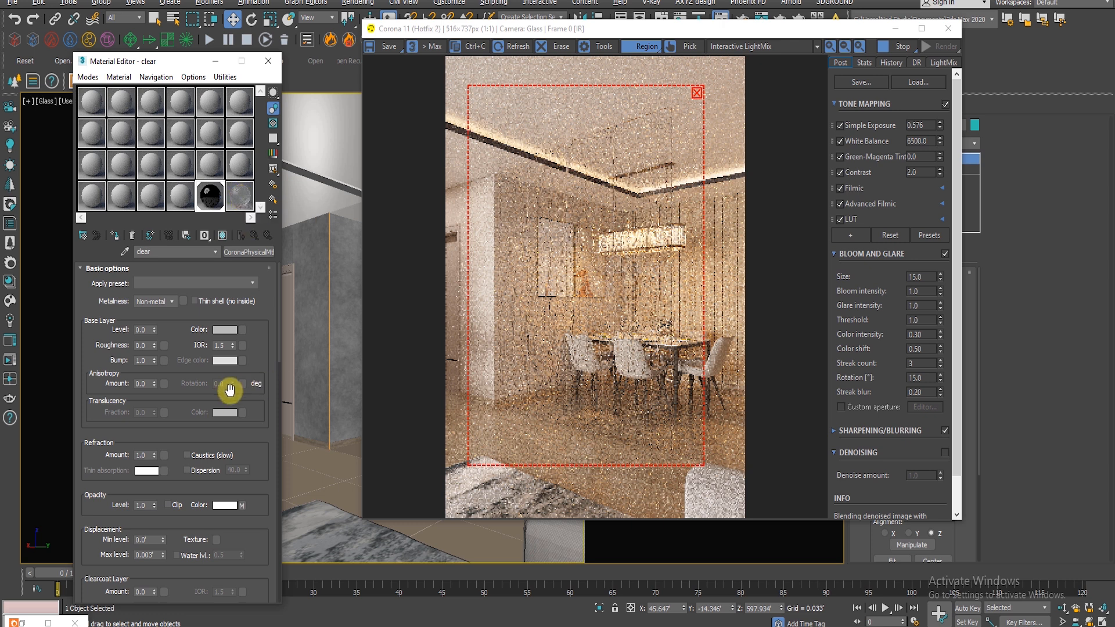
Replace the opacity color map of frosted material 24 - CoronaPhysicalMtl with the clear material's inverted streak map and apply the material to the glass partition.
{"action": "right_click", "coordinate": [246, 505]}
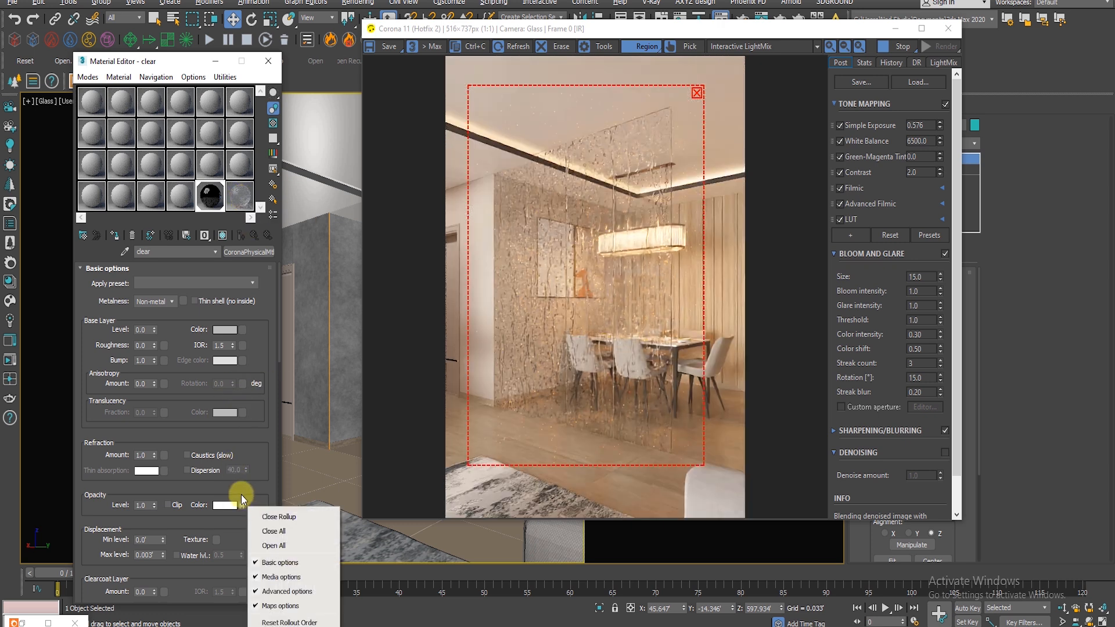
{"action": "left_click", "coordinate": [241, 493]}
{"action": "right_click", "coordinate": [242, 505]}
{"action": "left_click", "coordinate": [260, 527]}
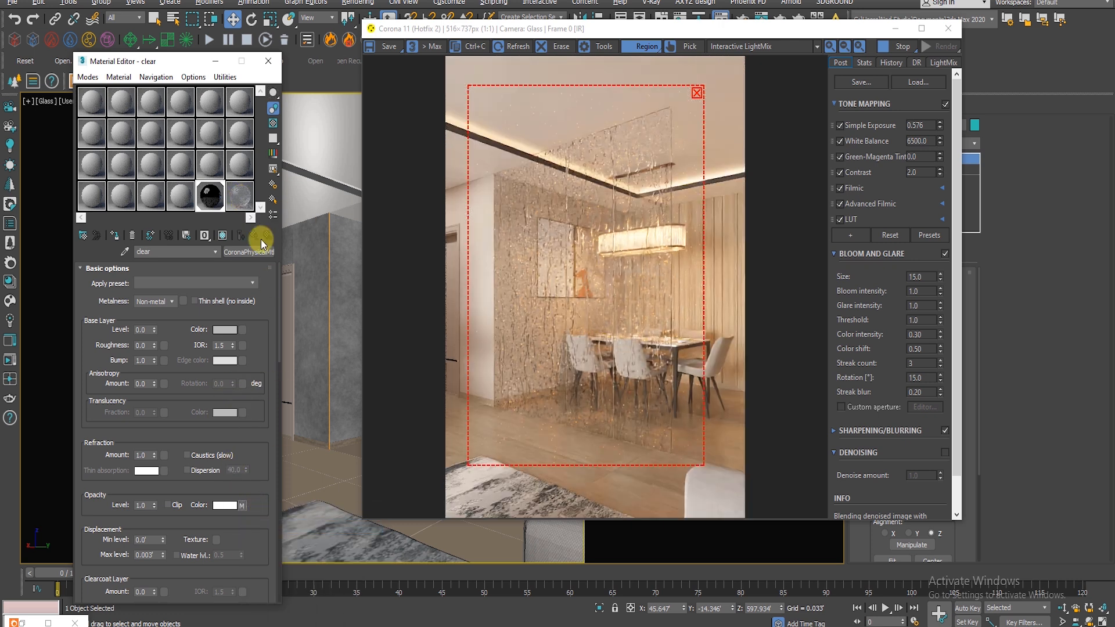
{"action": "left_click", "coordinate": [239, 200]}
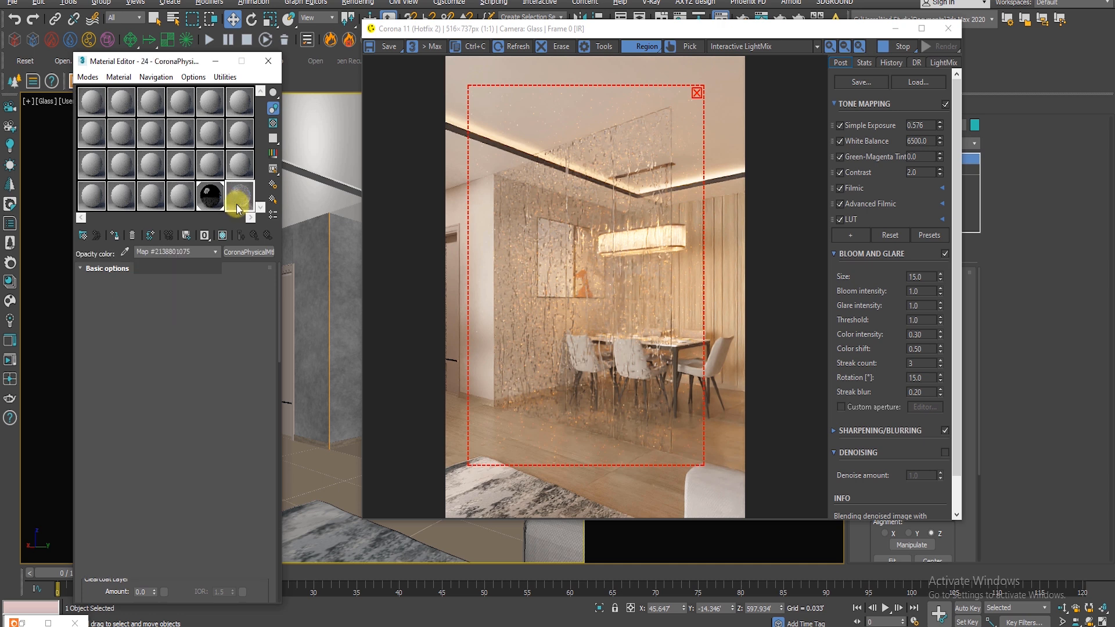
{"action": "left_click", "coordinate": [255, 237]}
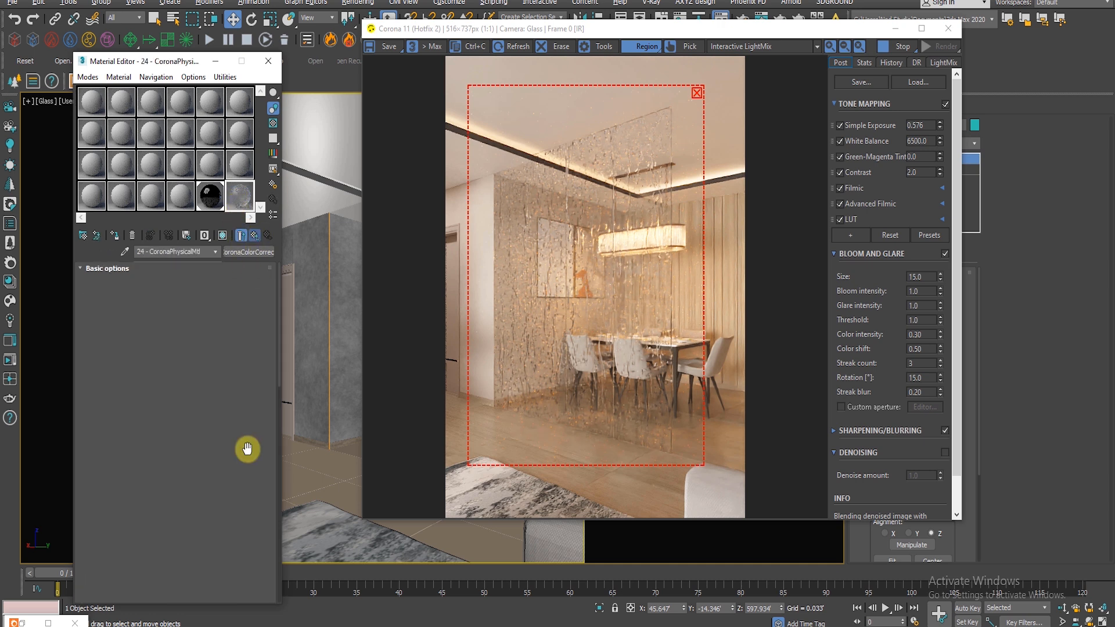
{"action": "right_click", "coordinate": [242, 505]}
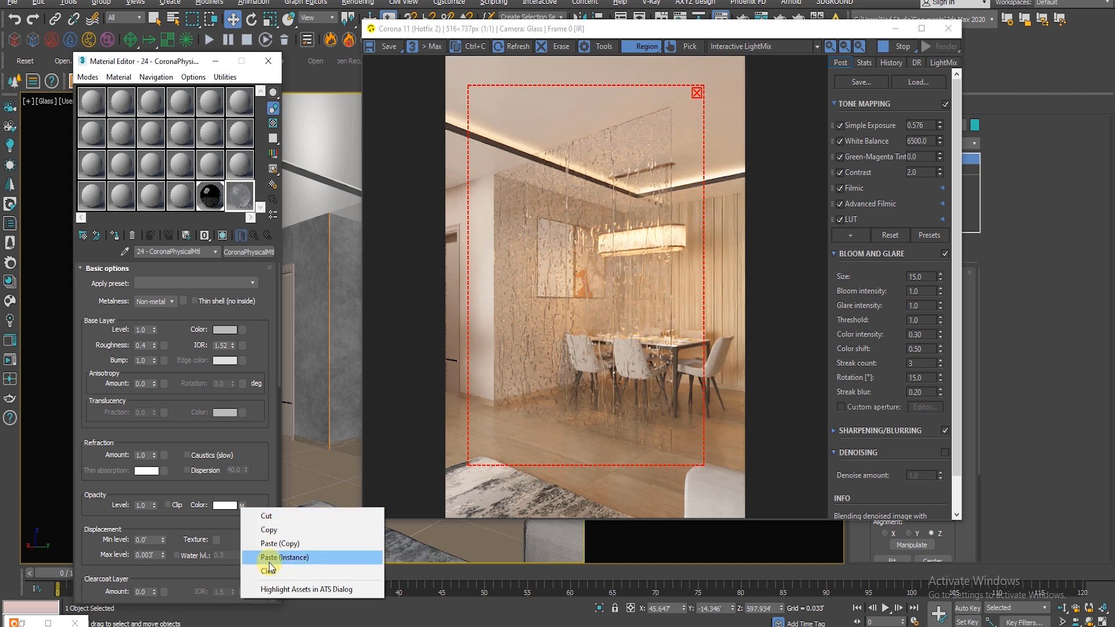
{"action": "left_click", "coordinate": [268, 571]}
{"action": "right_click", "coordinate": [242, 505]}
{"action": "left_click", "coordinate": [257, 511]}
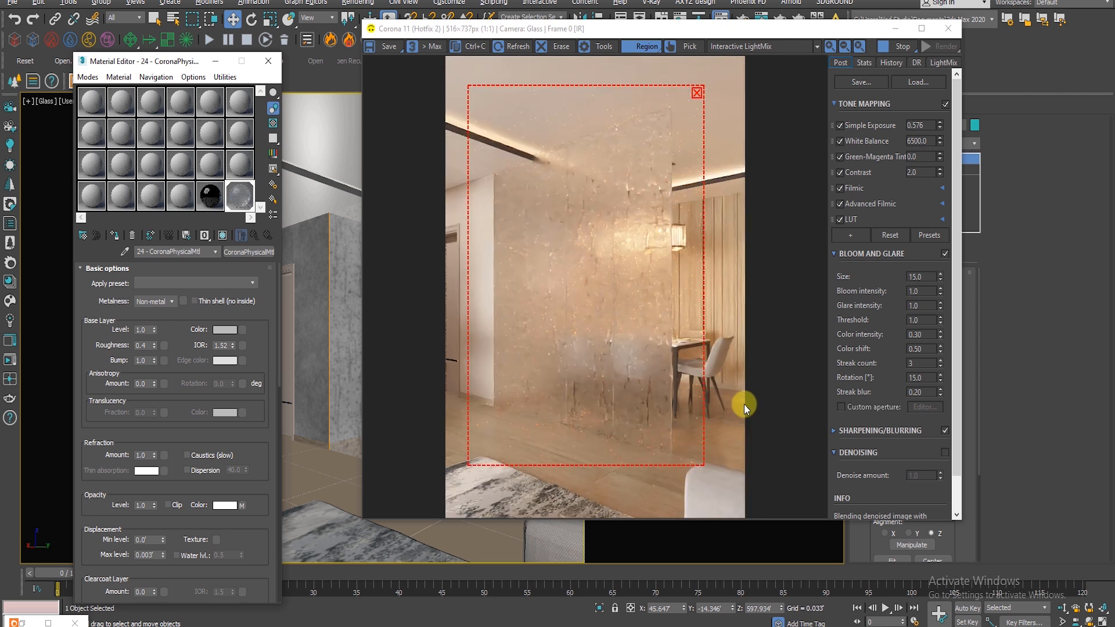
Inspect the rain drops and streaks on the frosted glass in the interactive render and remove the render region.
{"action": "scroll", "coordinate": [643, 356], "scroll_direction": "up", "scroll_amount": 1}
{"action": "scroll", "coordinate": [642, 356], "scroll_direction": "down", "scroll_amount": 1}
{"action": "scroll", "coordinate": [666, 410], "scroll_direction": "up", "scroll_amount": 1}
{"action": "scroll", "coordinate": [666, 411], "scroll_direction": "down", "scroll_amount": 1}
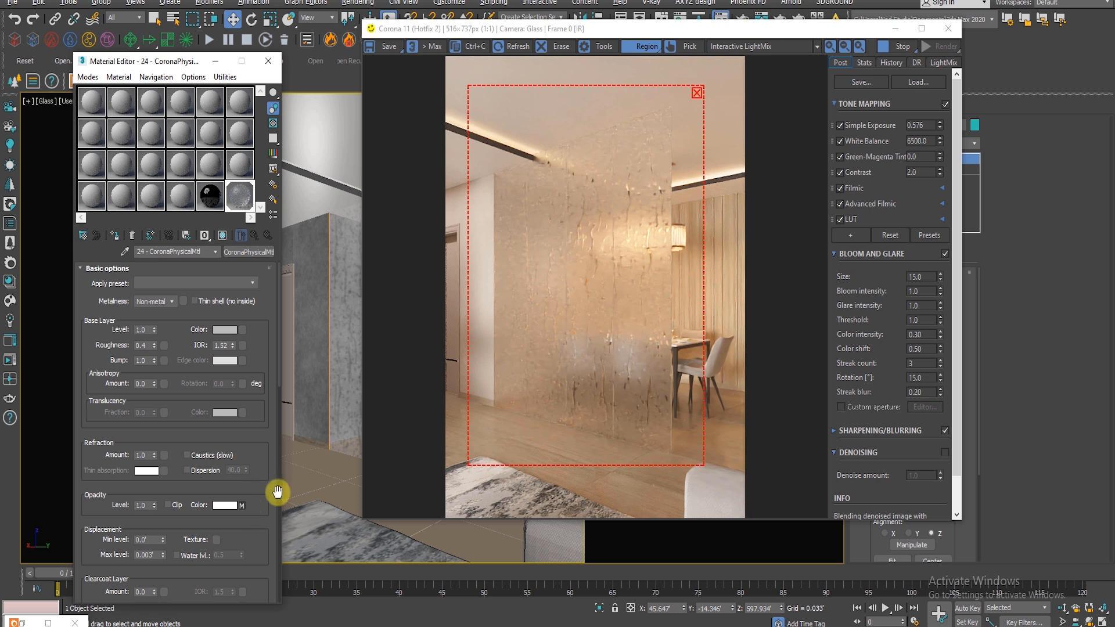
{"action": "left_click", "coordinate": [697, 93]}
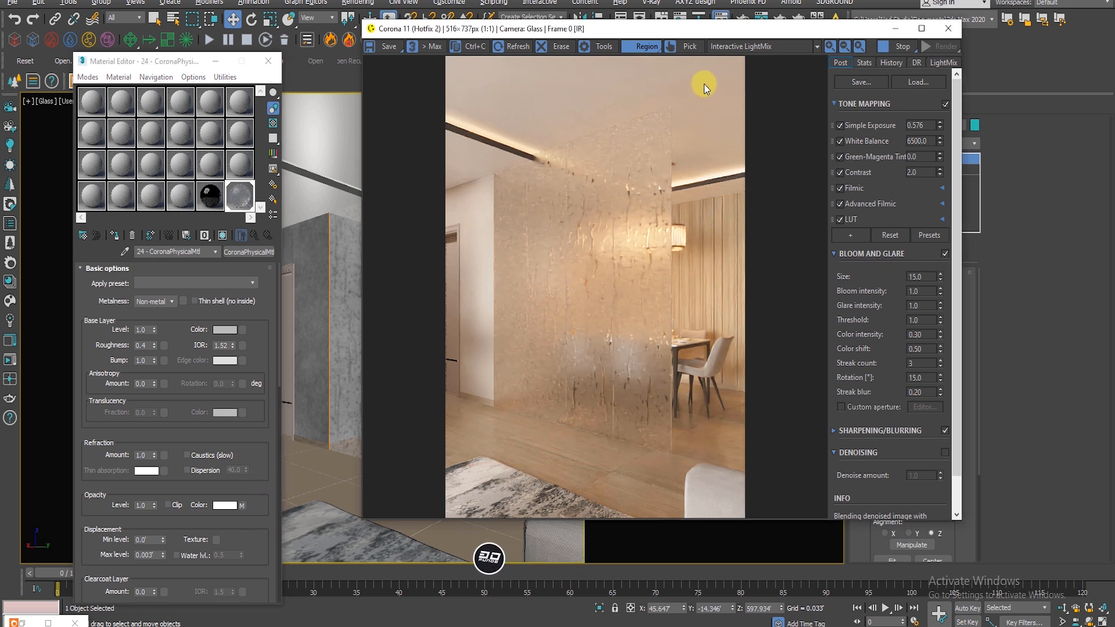